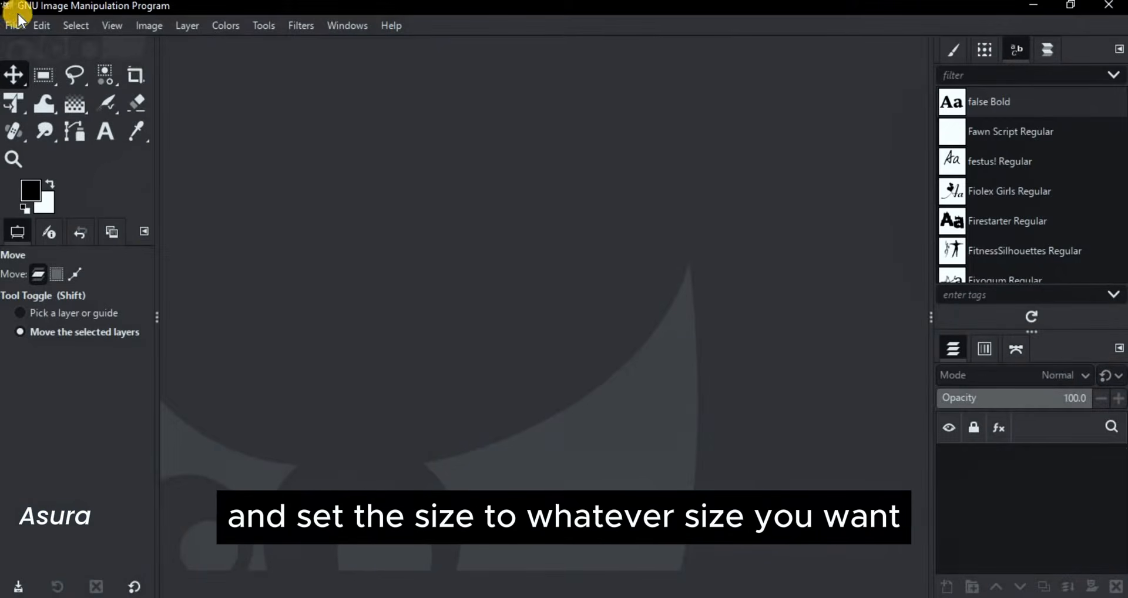
Create a new image from the Display - 16:9 - 1280×720 (HD 720p) template.
{"action": "left_click", "coordinate": [13, 26]}
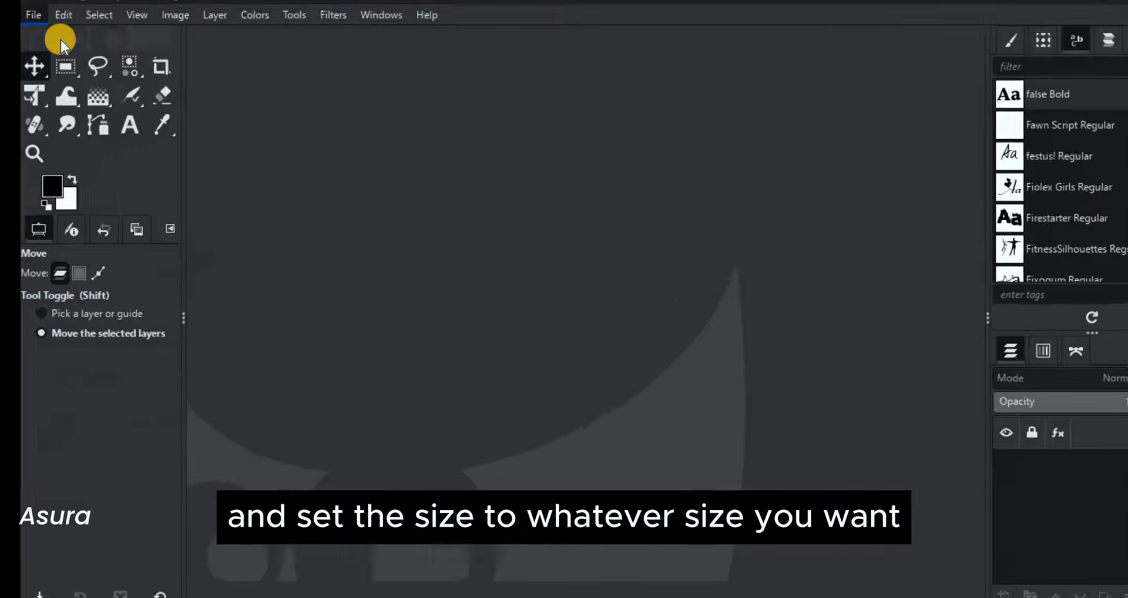
{"action": "left_click", "coordinate": [61, 41]}
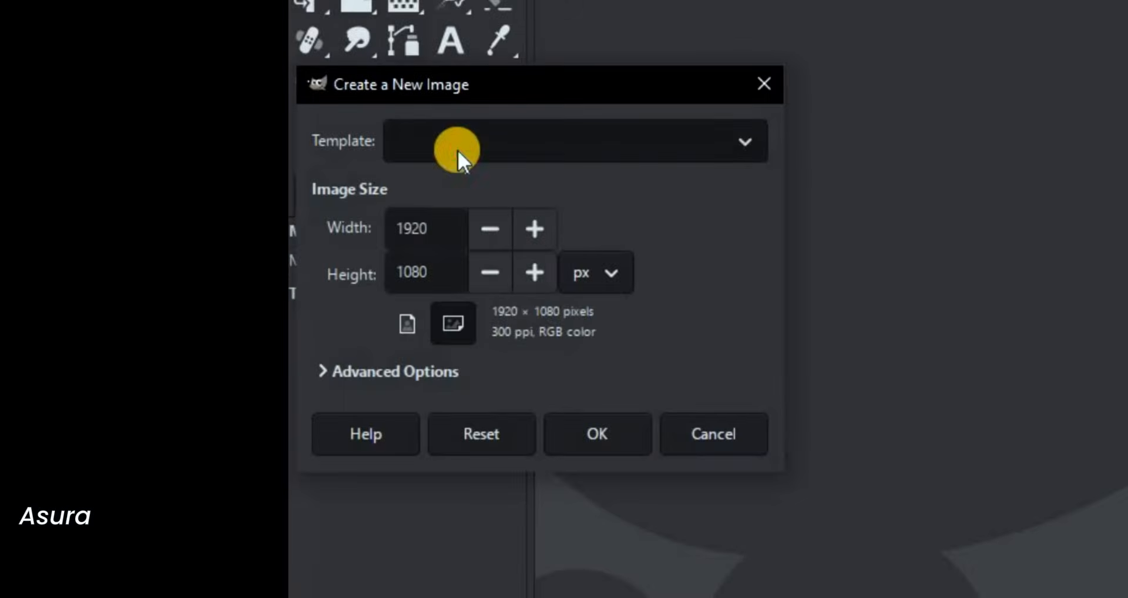
{"action": "left_click", "coordinate": [458, 151]}
{"action": "scroll", "coordinate": [529, 435], "scroll_direction": "down", "scroll_amount": 15}
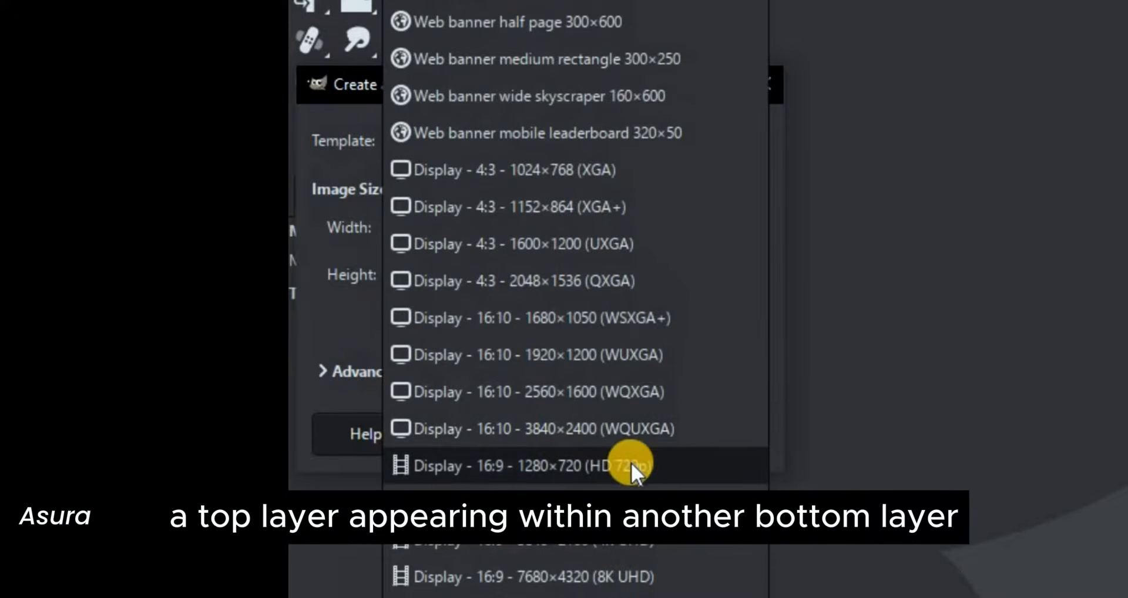
{"action": "left_click", "coordinate": [649, 468]}
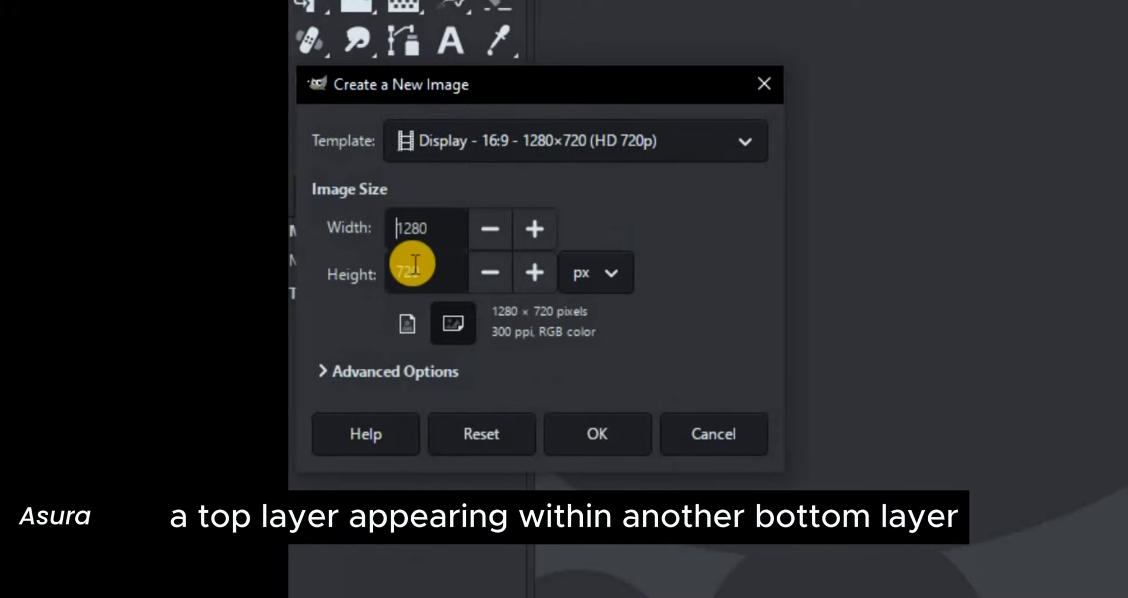
{"action": "left_click", "coordinate": [584, 443]}
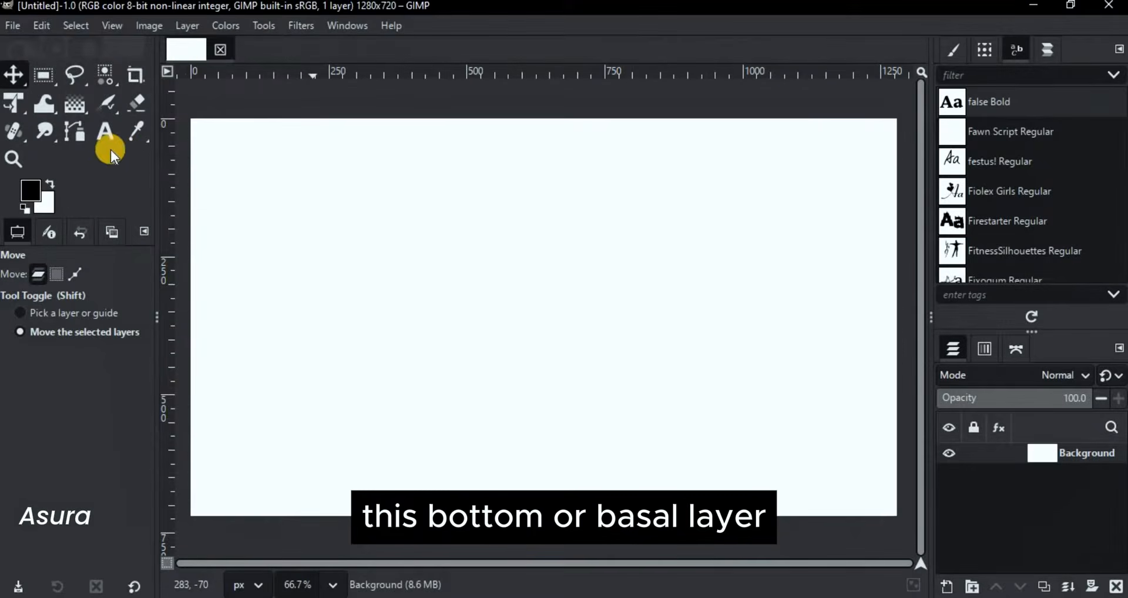
Add the text "clipping" to the canvas in Montserrat Black at 200 px.
{"action": "left_click", "coordinate": [106, 134]}
{"action": "left_click", "coordinate": [493, 285]}
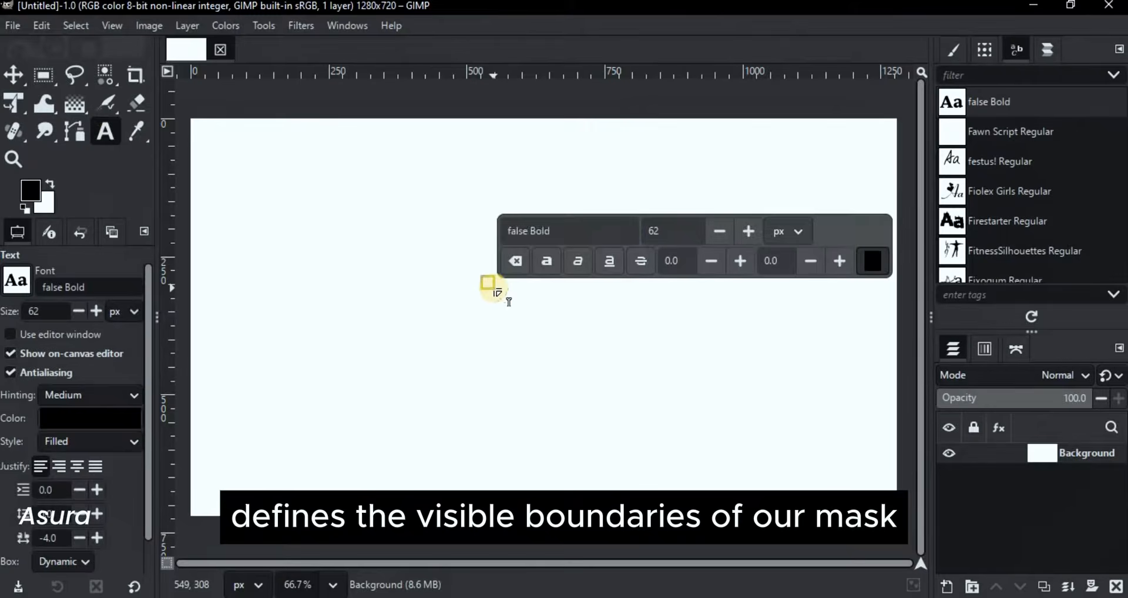
{"action": "type", "text": "monts"}
{"action": "left_click", "coordinate": [599, 304]}
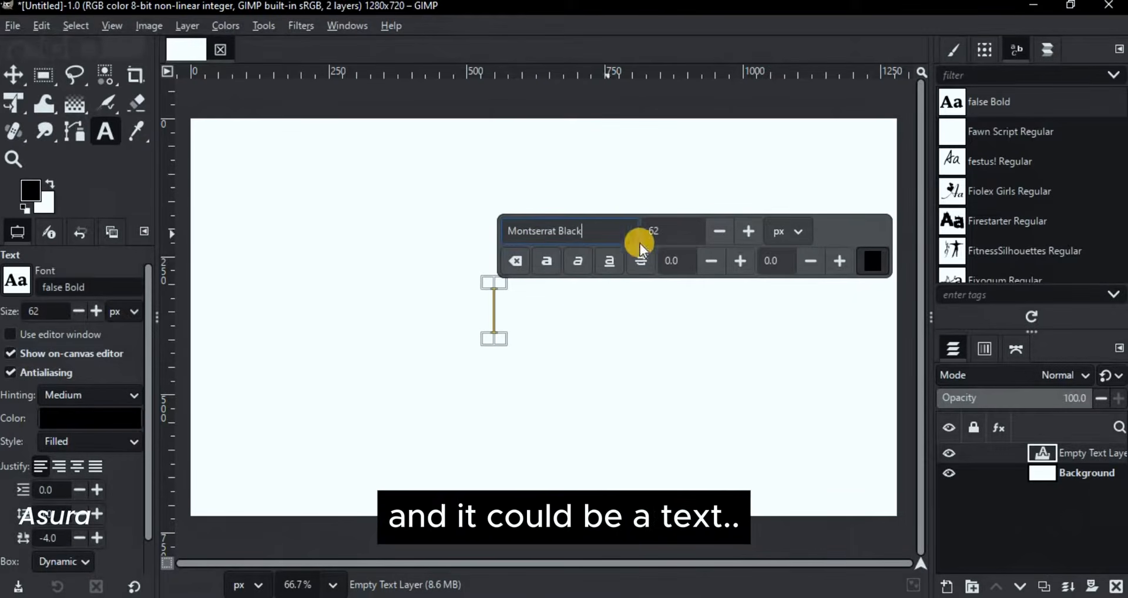
{"action": "double_click", "coordinate": [649, 234]}
{"action": "type", "text": "200"}
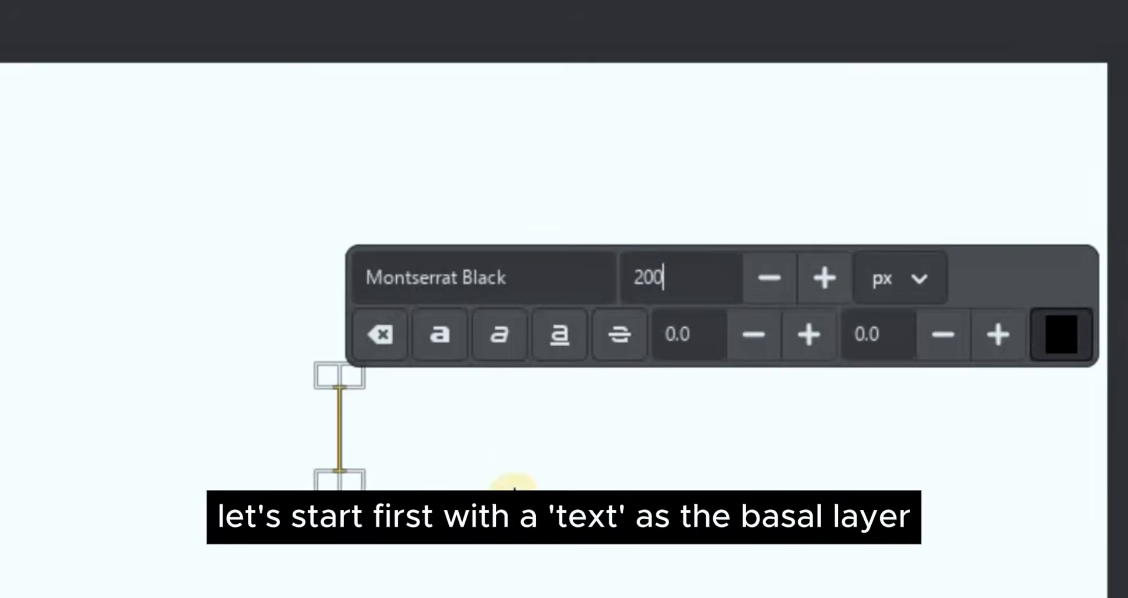
{"action": "left_click", "coordinate": [338, 424]}
{"action": "type", "text": "cli"}
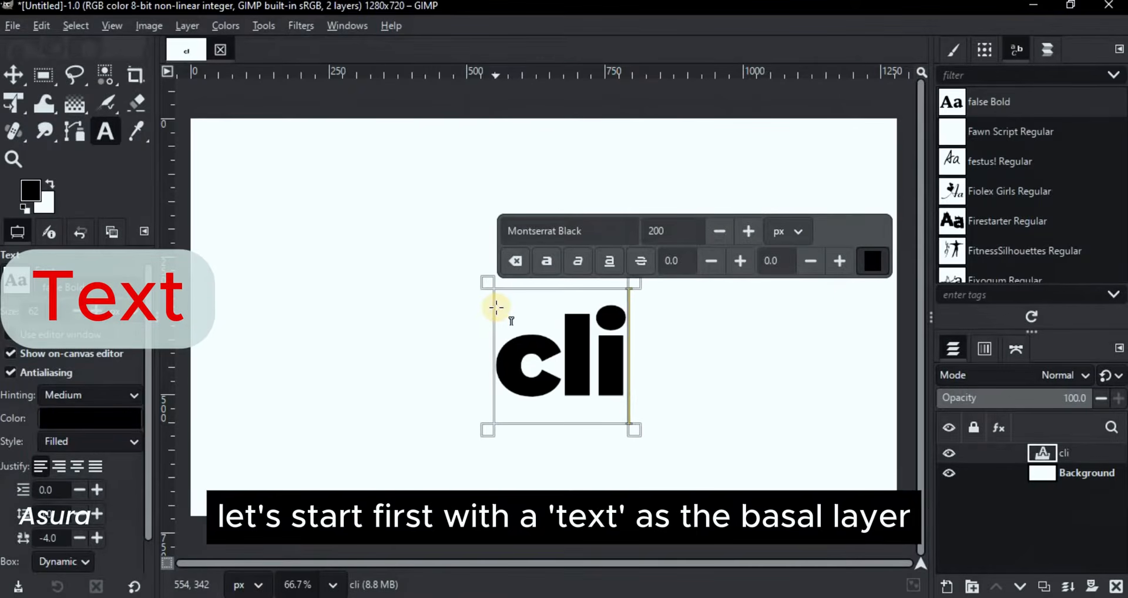
{"action": "type", "text": "pping"}
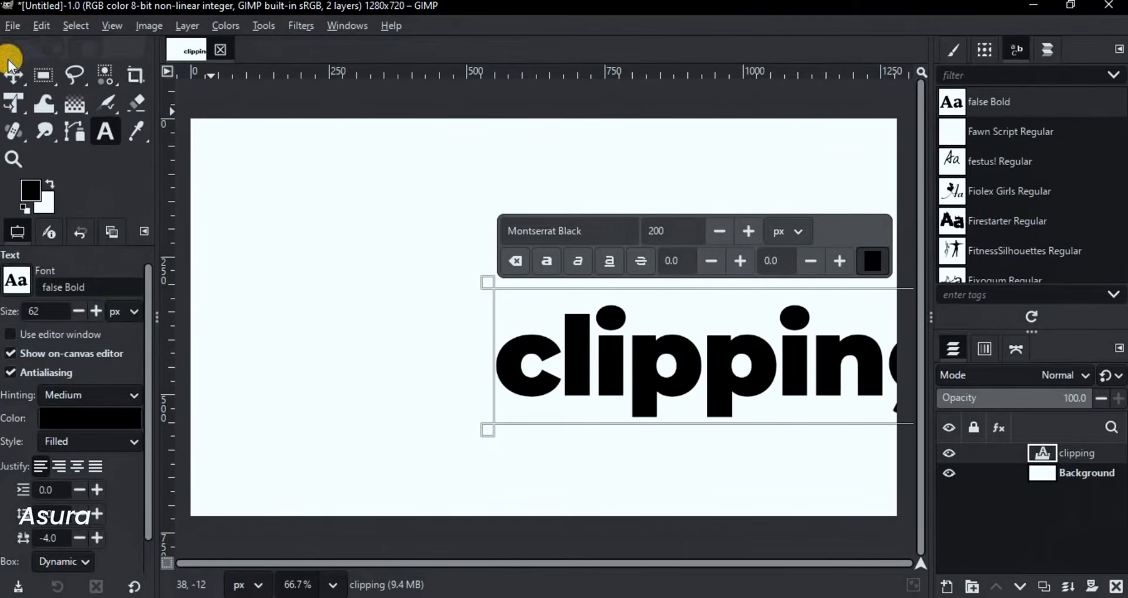
Move the text to the upper part of the canvas and center it horizontally with Align and Distribute.
{"action": "type", "text": "m"}
{"action": "left_click_drag", "start_coordinate": [612, 346], "coordinate": [576, 276]}
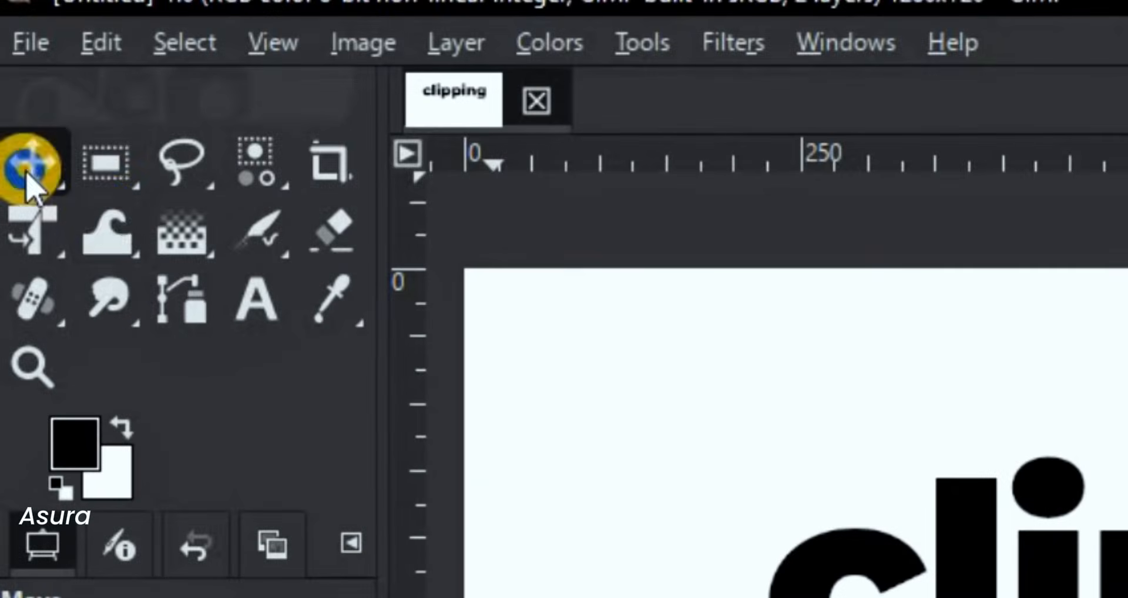
{"action": "left_click", "coordinate": [10, 75]}
{"action": "left_click", "coordinate": [82, 102]}
{"action": "left_click", "coordinate": [104, 272]}
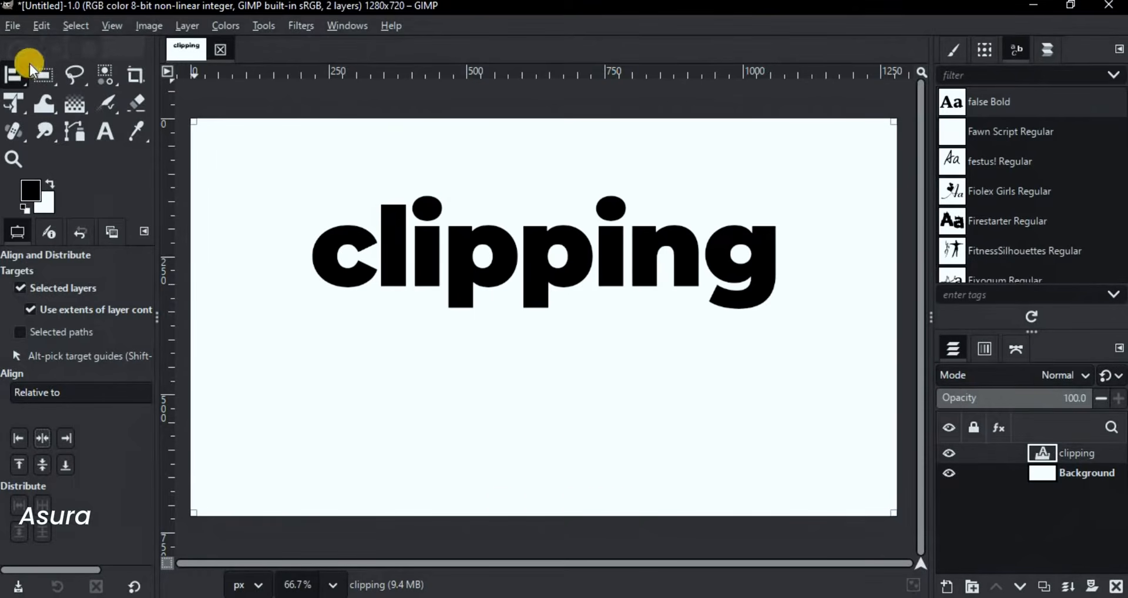
{"action": "left_click", "coordinate": [13, 75]}
{"action": "left_click", "coordinate": [65, 76]}
Open the 1.jpg galaxy photo and copy its layer into the text image above the text.
{"action": "left_click", "coordinate": [12, 25]}
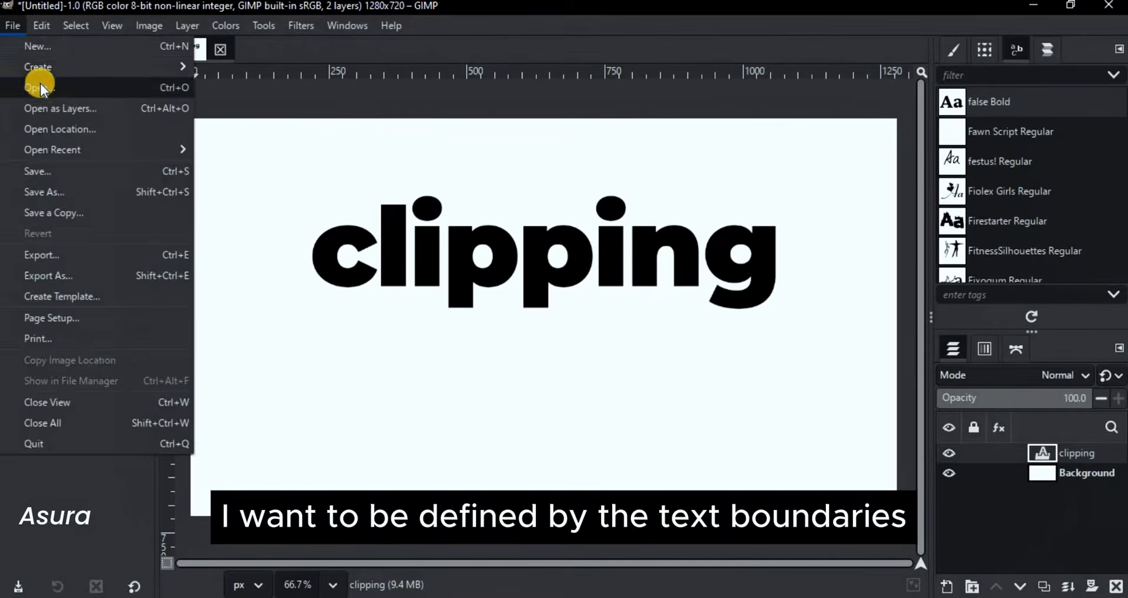
{"action": "left_click", "coordinate": [40, 83]}
{"action": "double_click", "coordinate": [192, 178]}
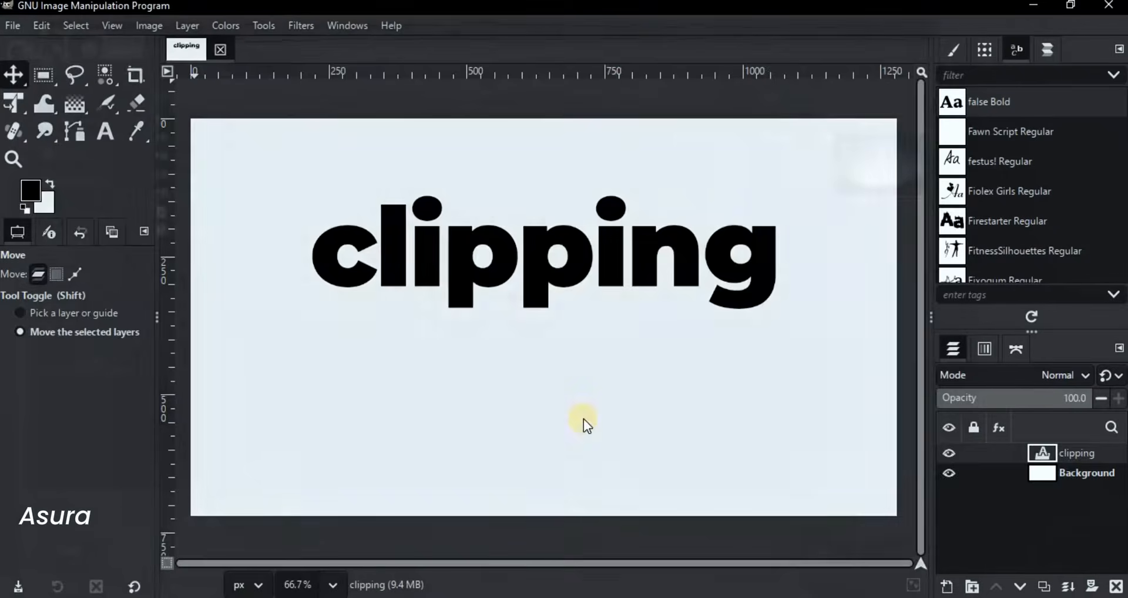
{"action": "left_click_drag", "start_coordinate": [1042, 461], "coordinate": [476, 350]}
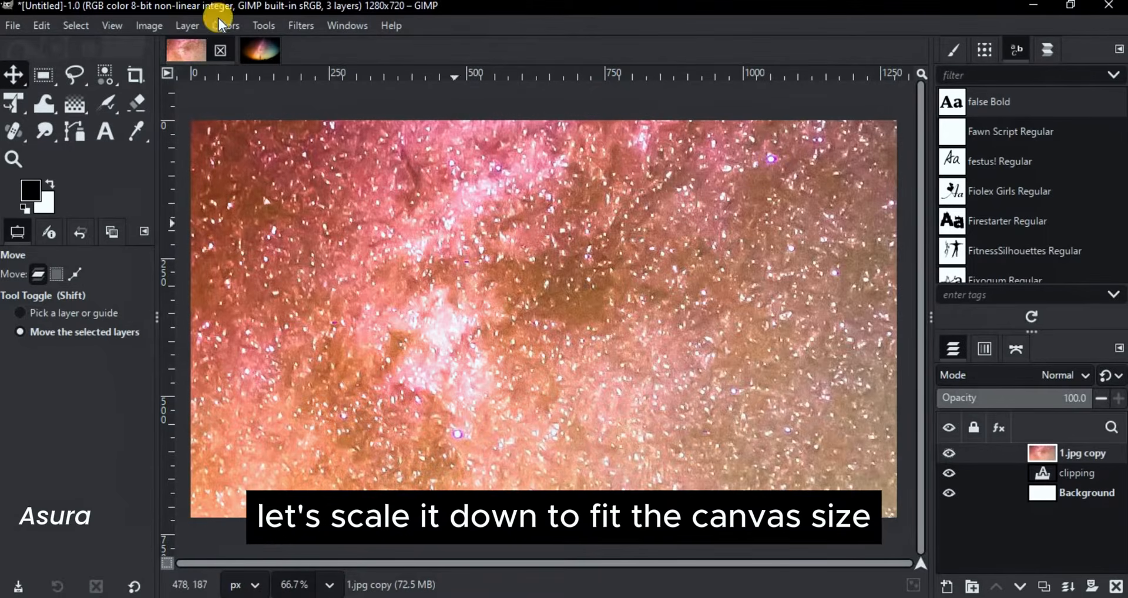
Scale the 1.jpg copy layer down to fit the canvas width.
{"action": "left_click", "coordinate": [186, 25]}
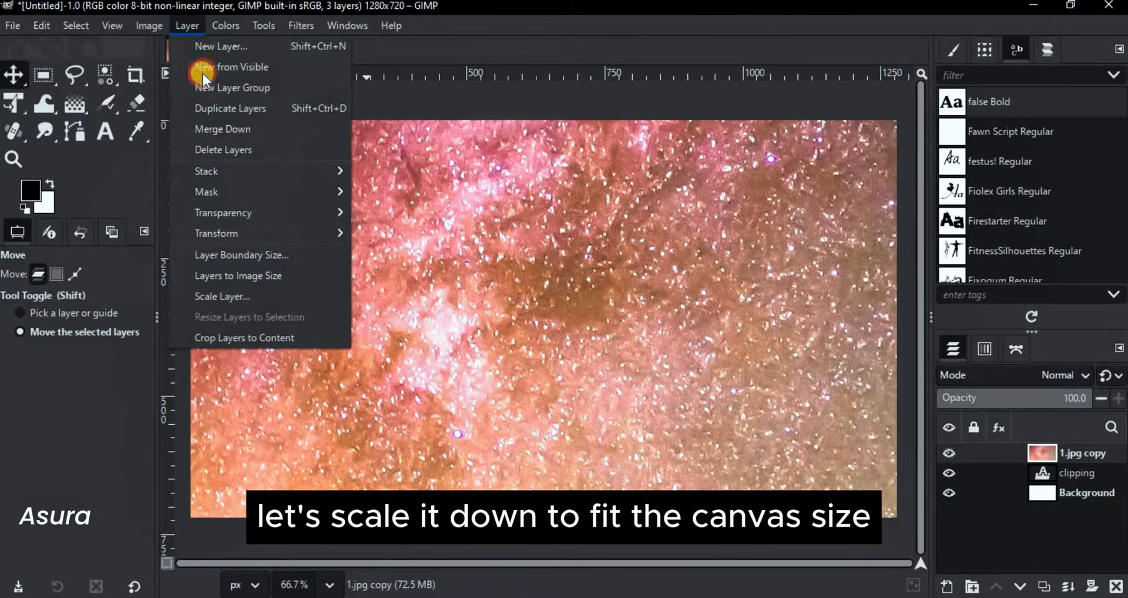
{"action": "left_click", "coordinate": [229, 297]}
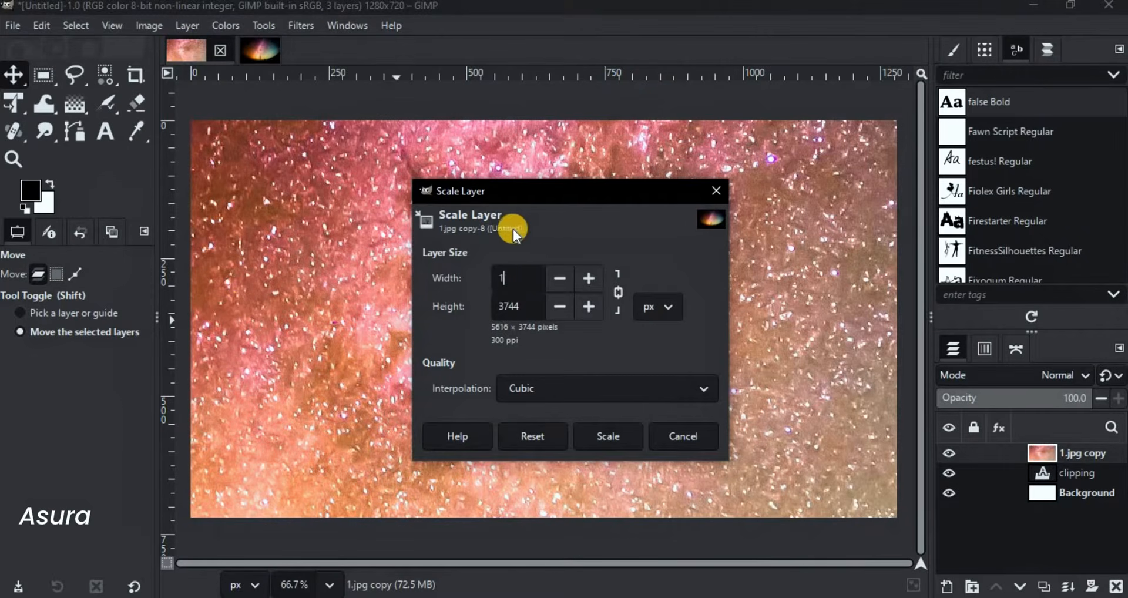
{"action": "left_click", "coordinate": [624, 434]}
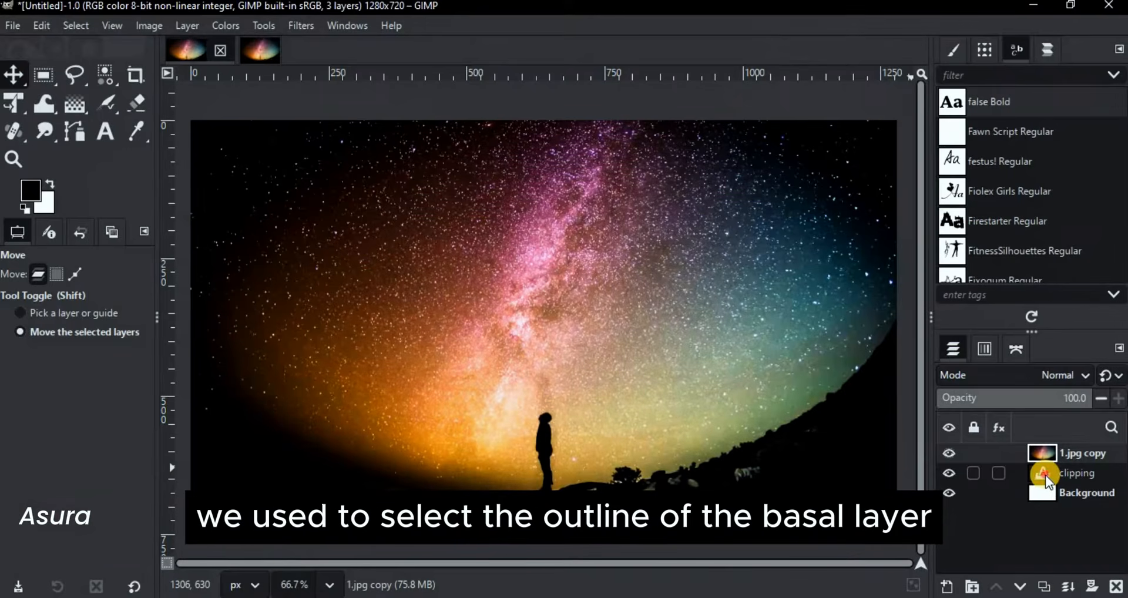
Select the outline of the clipping text layer and move the 1.jpg copy layer upward beneath the selection.
{"action": "left_click", "coordinate": [1044, 473]}
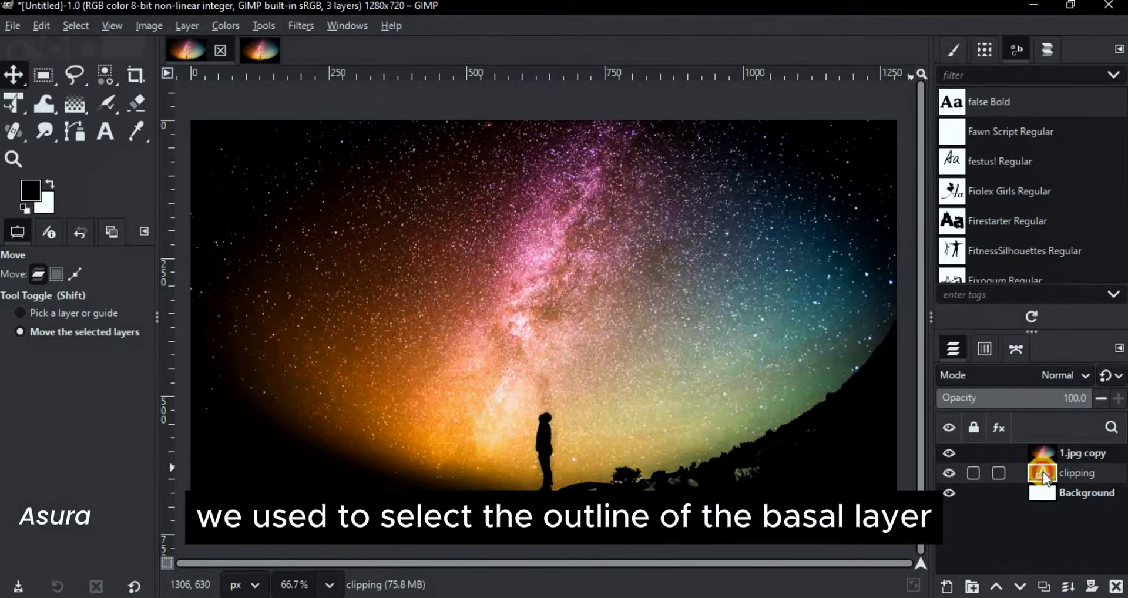
{"action": "left_click", "coordinate": [1042, 474], "text": "alt"}
{"action": "left_click", "coordinate": [1052, 458]}
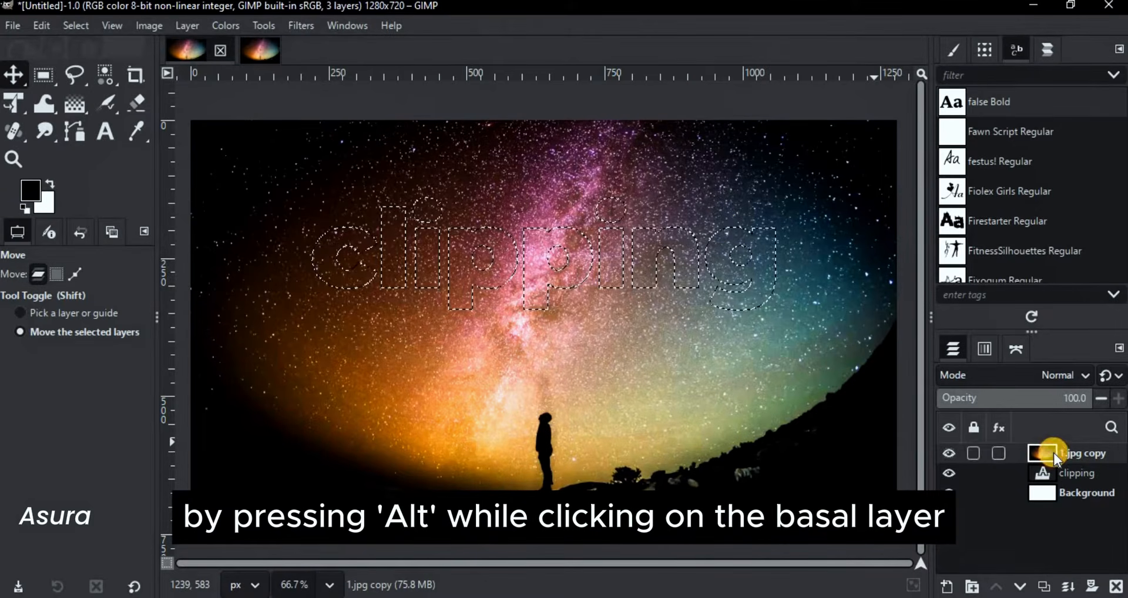
{"action": "left_click_drag", "start_coordinate": [542, 403], "coordinate": [528, 368]}
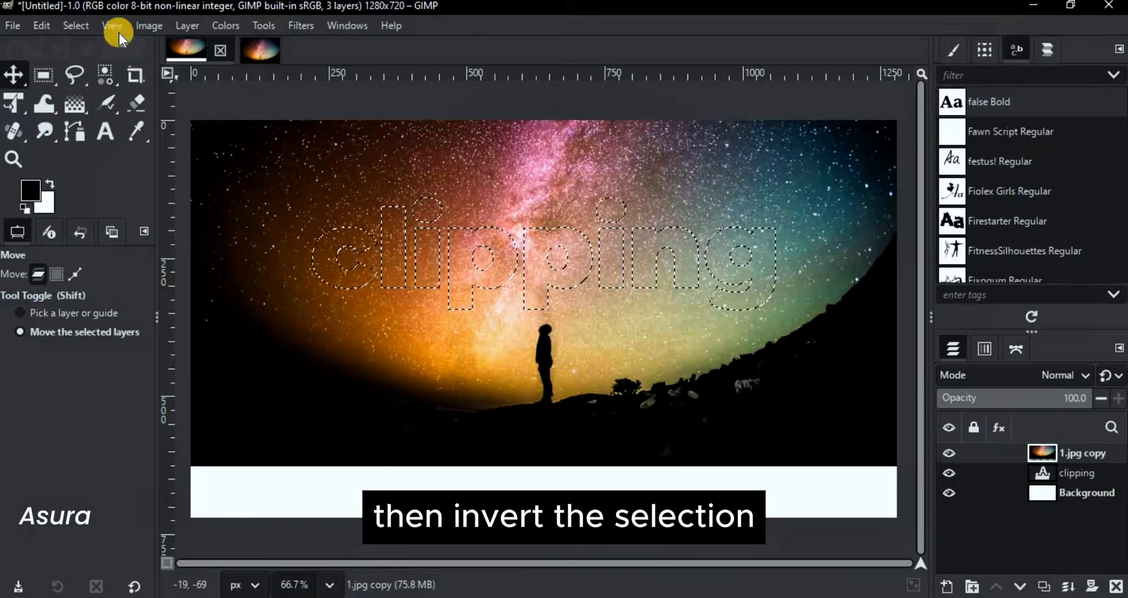
Invert the selection and try to delete the photo outside the letters without an alpha channel.
{"action": "left_click", "coordinate": [79, 29]}
{"action": "left_click", "coordinate": [100, 88]}
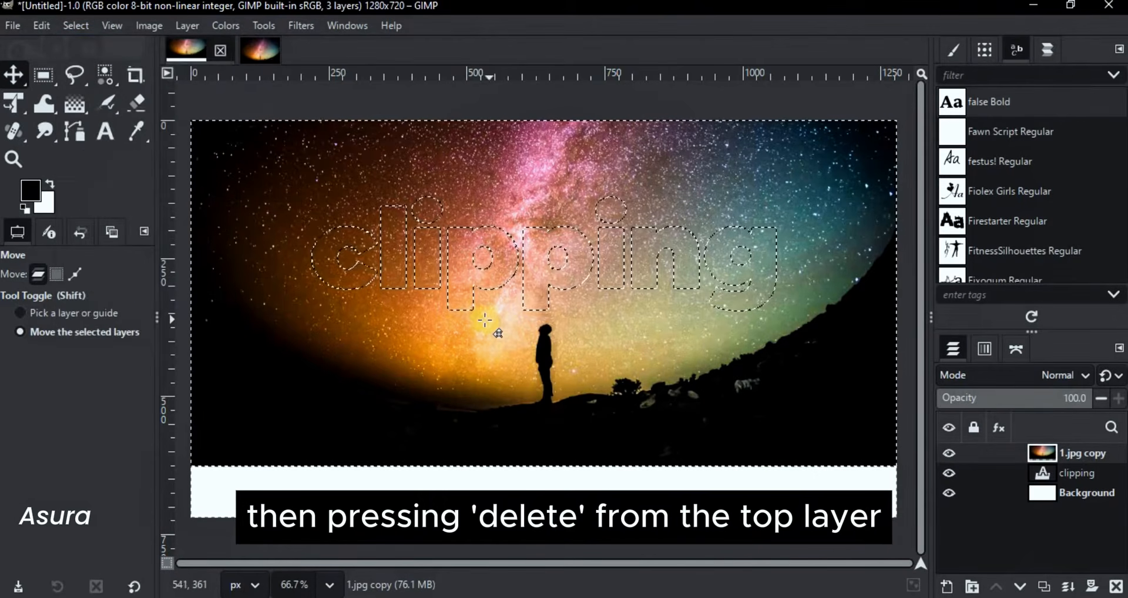
{"action": "key", "text": "Delete"}
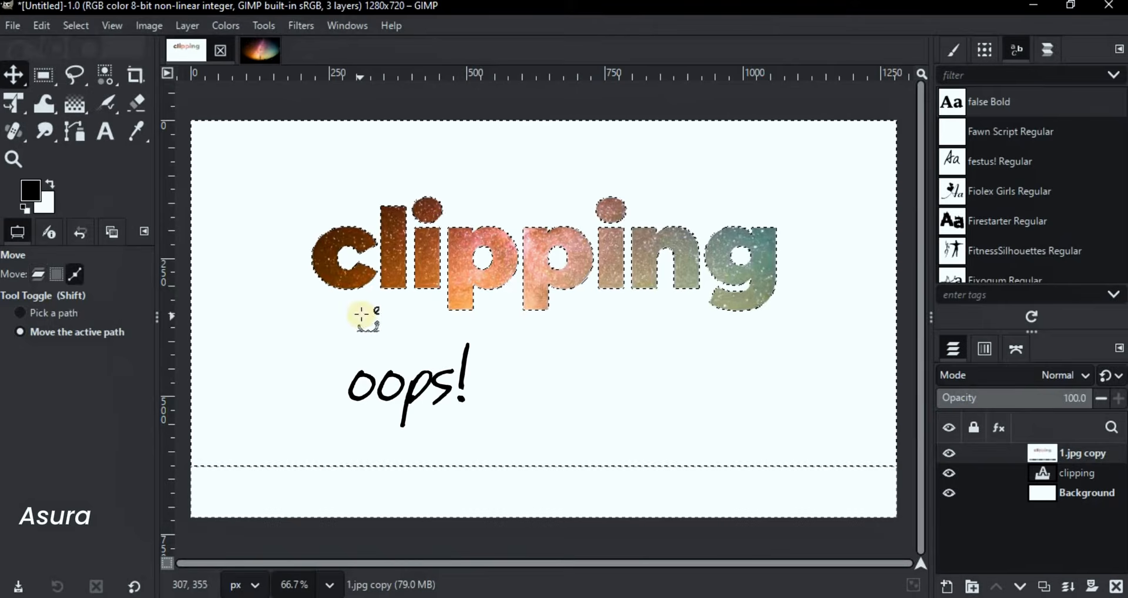
{"action": "key", "text": "ctrl+z"}
Add an alpha channel to the 1.jpg copy layer, then delete everything outside the letters and clear the selection.
{"action": "right_click", "coordinate": [1047, 456]}
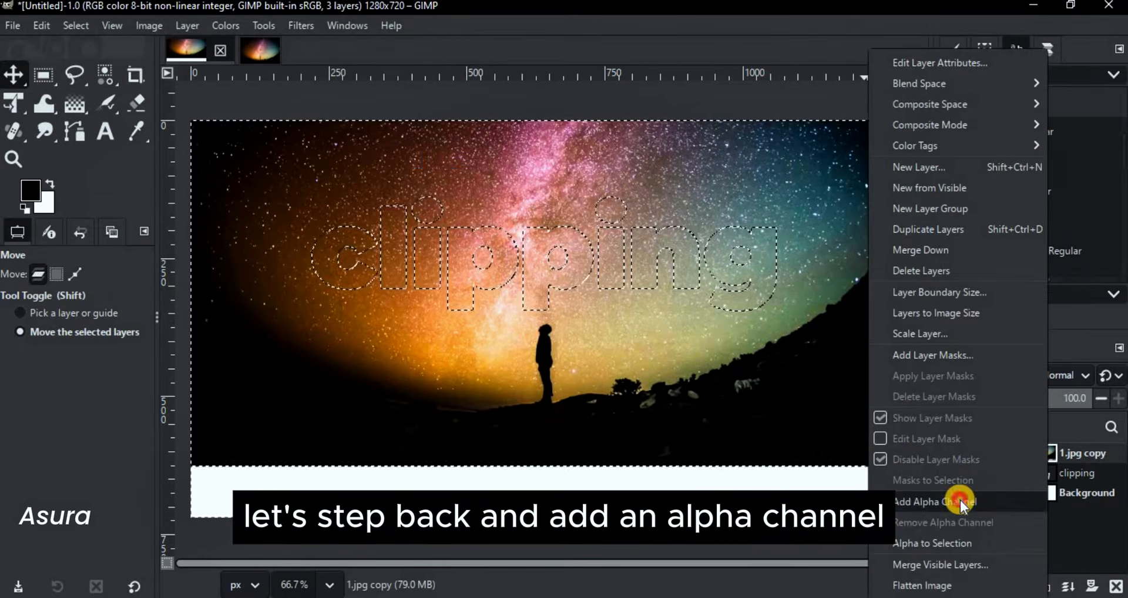
{"action": "left_click", "coordinate": [960, 499]}
{"action": "key", "text": "Delete"}
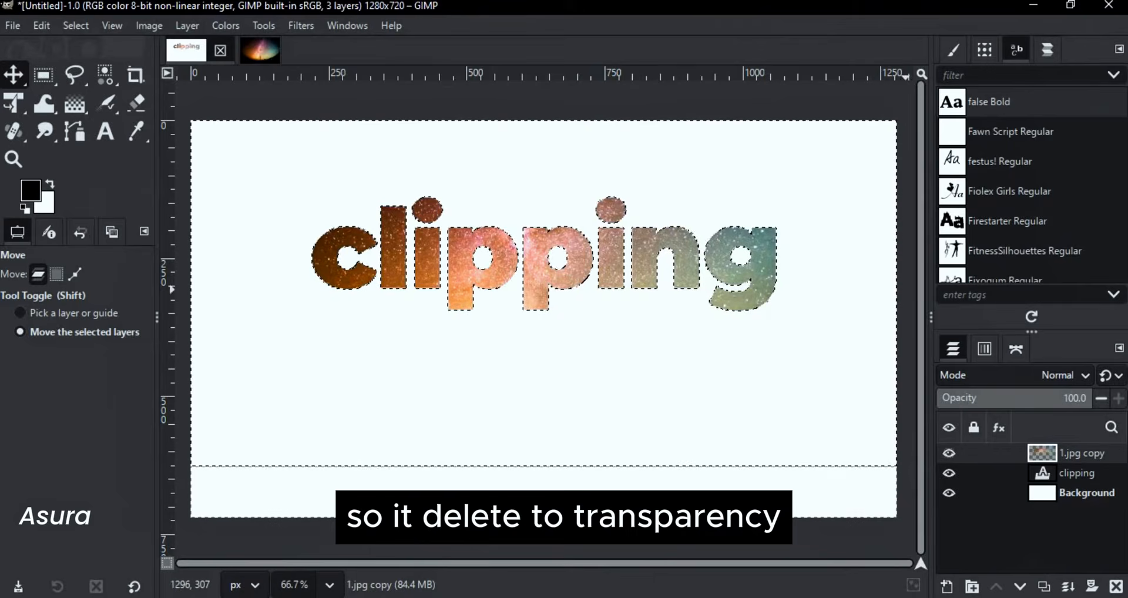
{"action": "left_click", "coordinate": [79, 26]}
{"action": "left_click", "coordinate": [89, 68]}
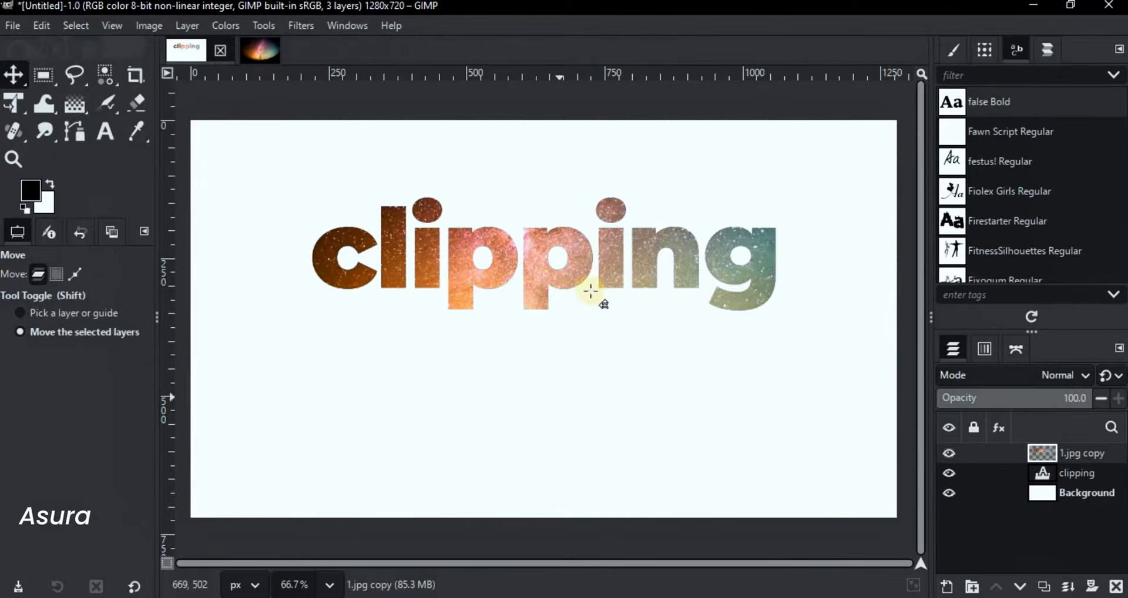
Try to reposition the clipped photo and insert an extra "S" in the middle of the clipping text.
{"action": "mouse_move", "coordinate": [562, 282]}
{"action": "left_mouse_down"}
{"action": "mouse_move", "coordinate": [559, 312]}
{"action": "mouse_move", "coordinate": [561, 279]}
{"action": "left_mouse_up"}
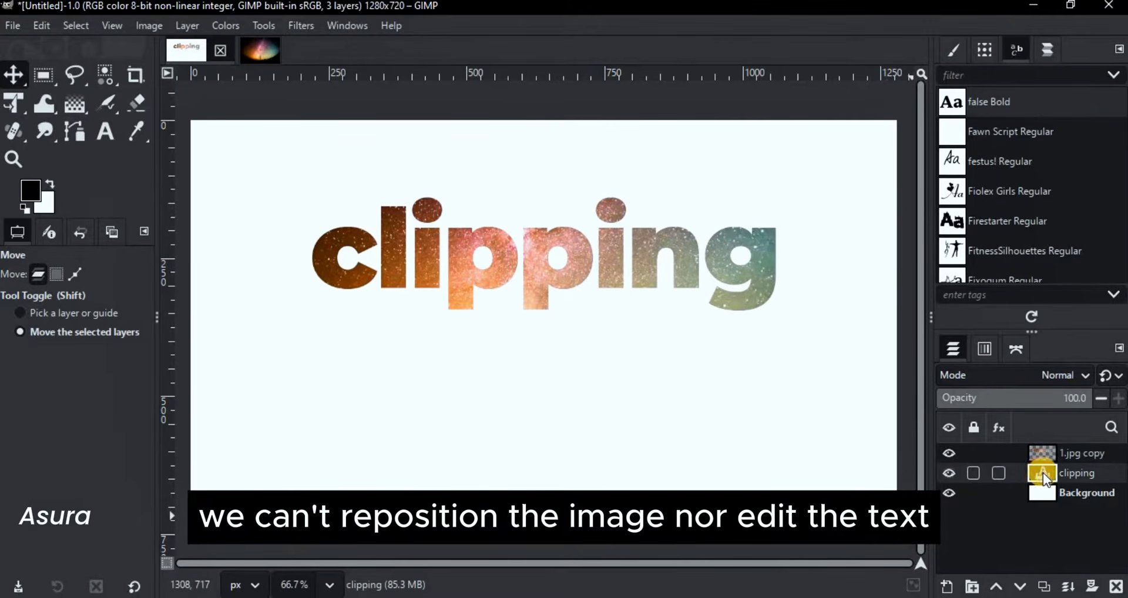
{"action": "double_click", "coordinate": [1042, 473]}
{"action": "type", "text": "S"}
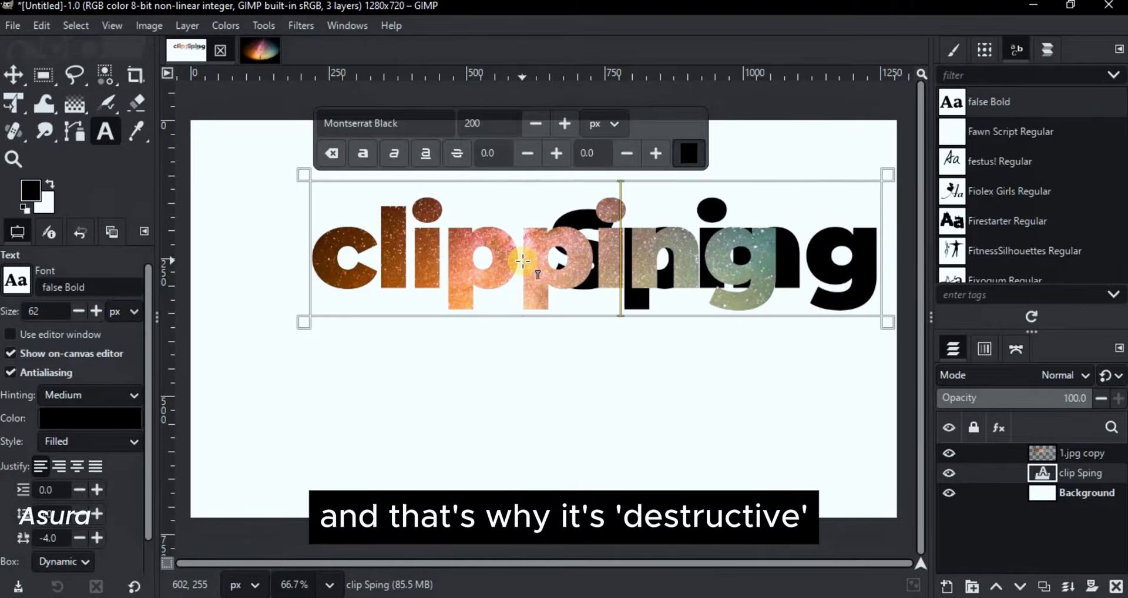
{"action": "key", "text": "BackSpace"}
{"action": "key", "text": "BackSpace"}
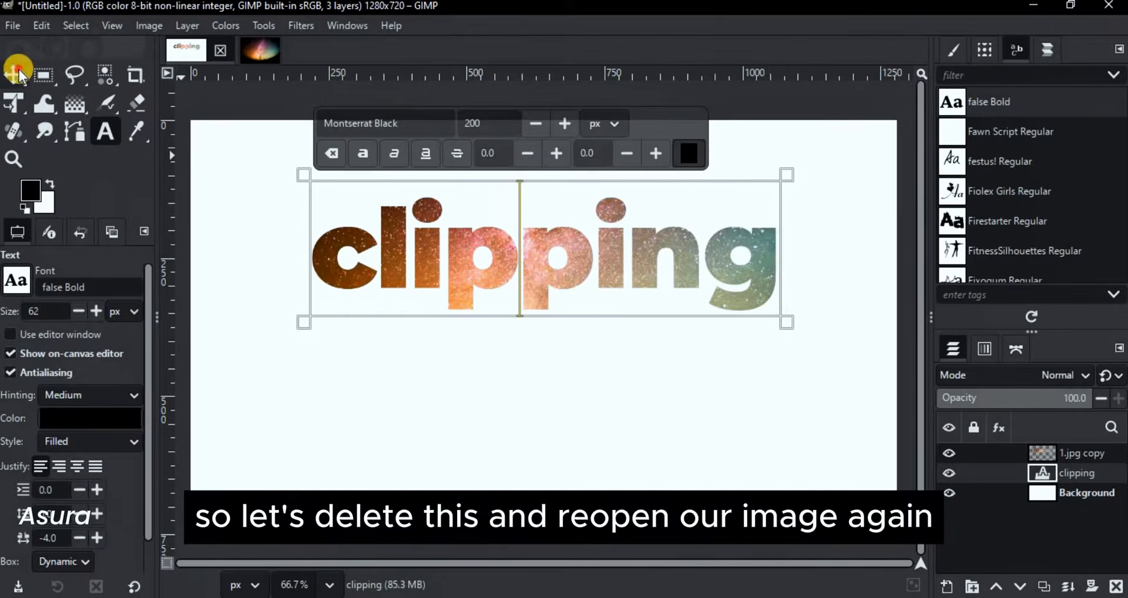
{"action": "key", "text": "Escape"}
{"action": "key", "text": "m"}
Replace the clipped 1.jpg copy layer with a fresh copy of the photo from the 1.jpg image.
{"action": "left_click", "coordinate": [1084, 457]}
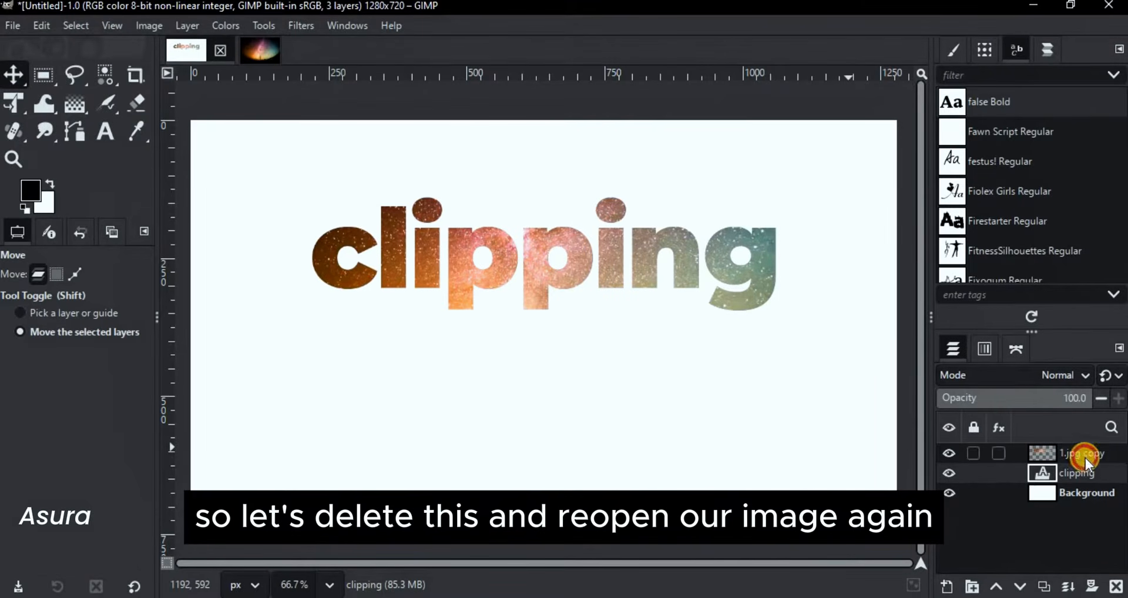
{"action": "left_click", "coordinate": [1116, 587]}
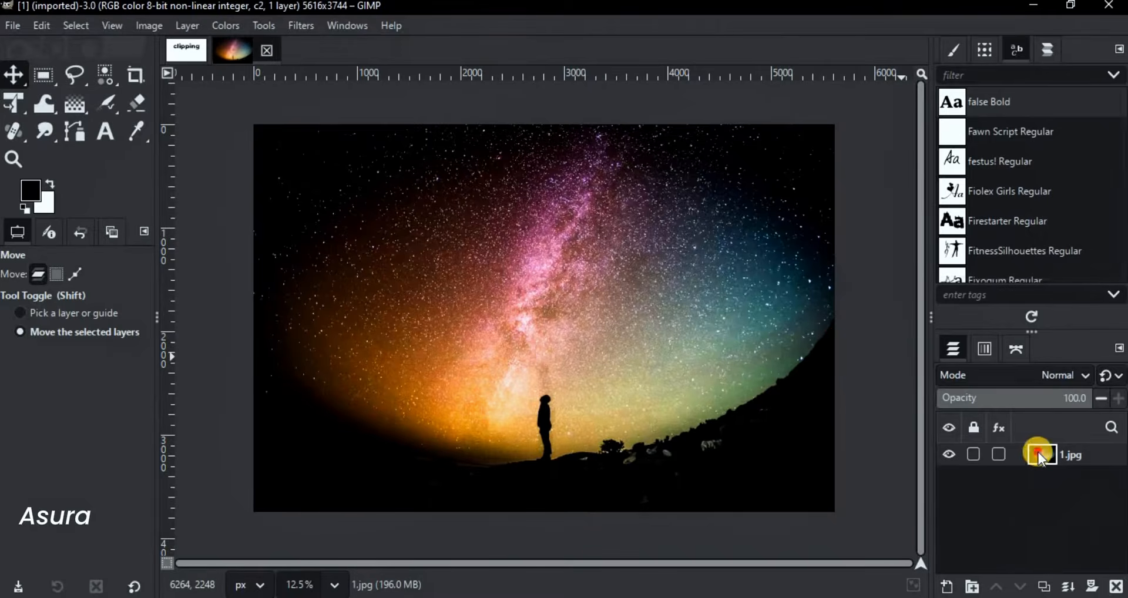
{"action": "left_click", "coordinate": [187, 50]}
{"action": "key", "text": "ctrl+z"}
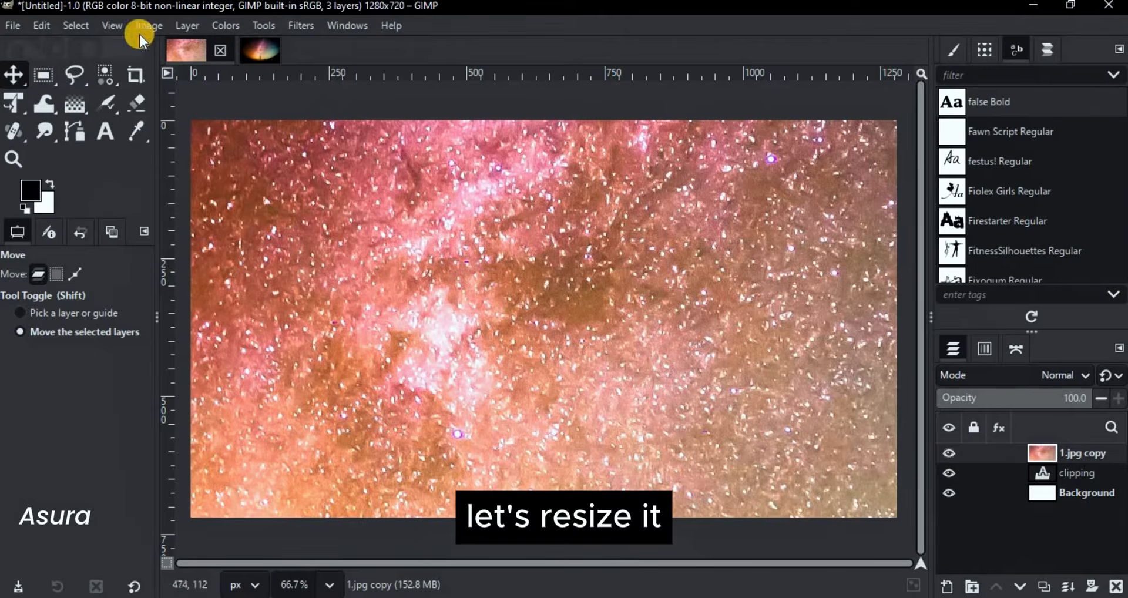
Scale the fresh 1.jpg copy layer down to the size of the canvas.
{"action": "left_click", "coordinate": [187, 25]}
{"action": "left_click", "coordinate": [235, 293]}
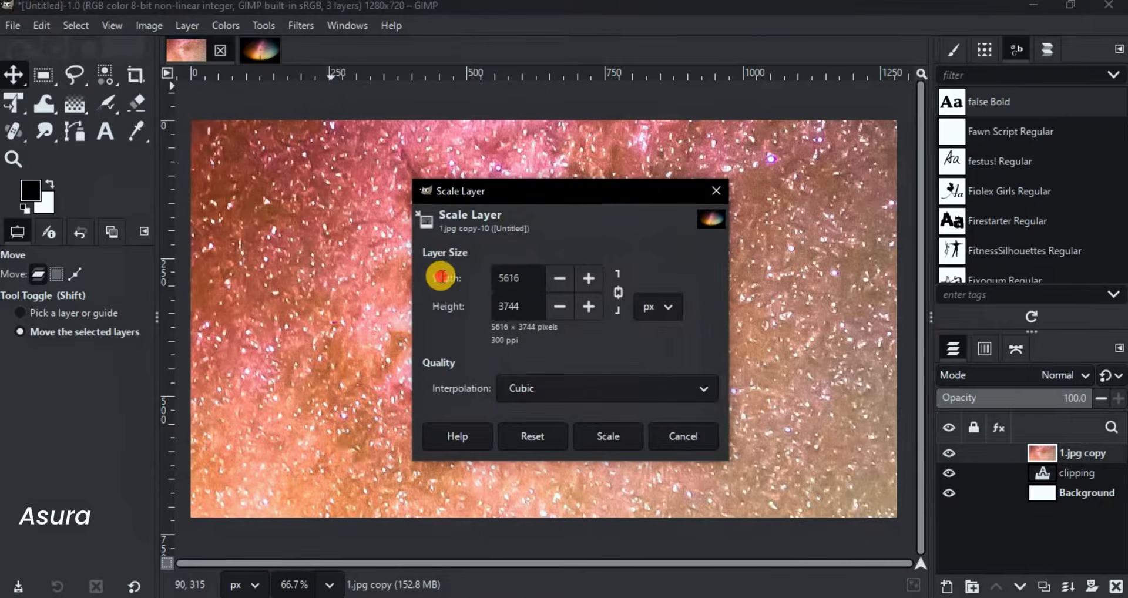
{"action": "left_click", "coordinate": [626, 429]}
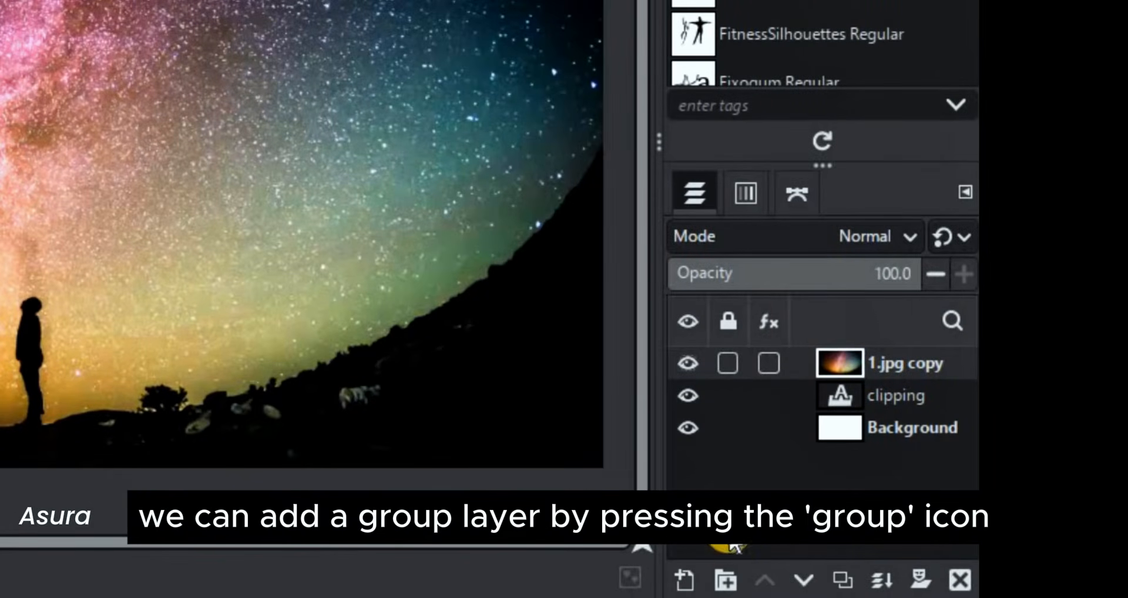
{"action": "left_click", "coordinate": [726, 580]}
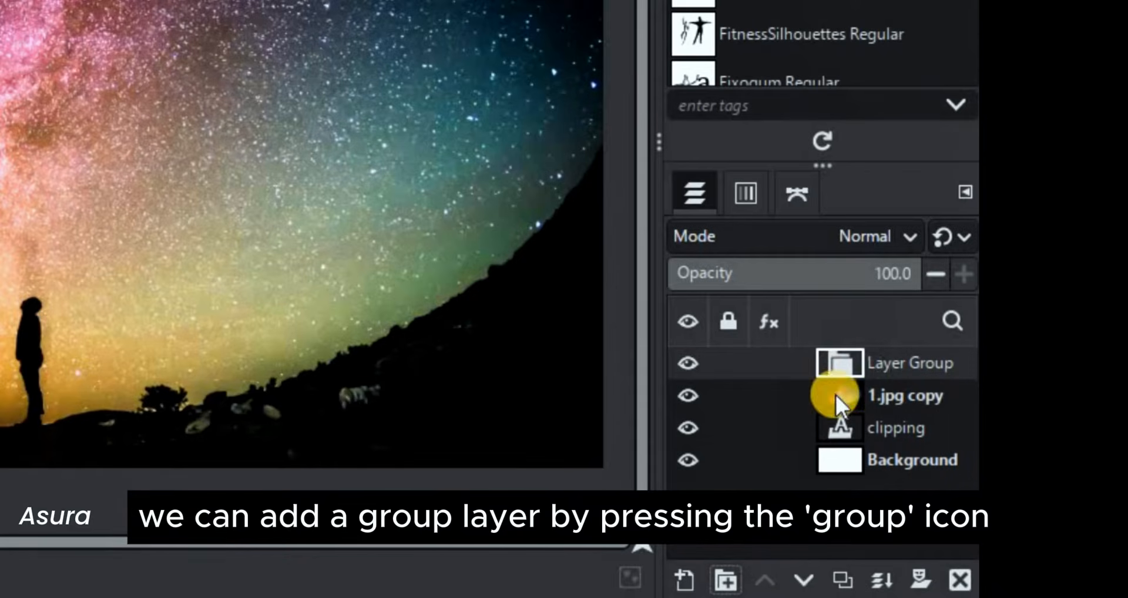
{"action": "left_click", "coordinate": [957, 580]}
{"action": "right_click", "coordinate": [848, 364]}
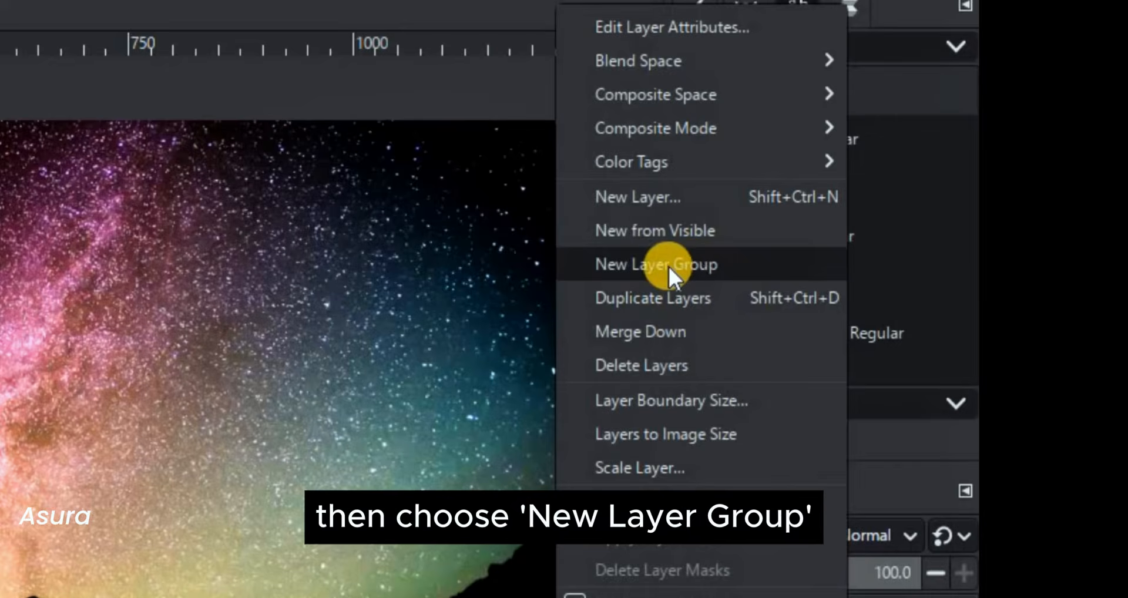
{"action": "left_click", "coordinate": [668, 266]}
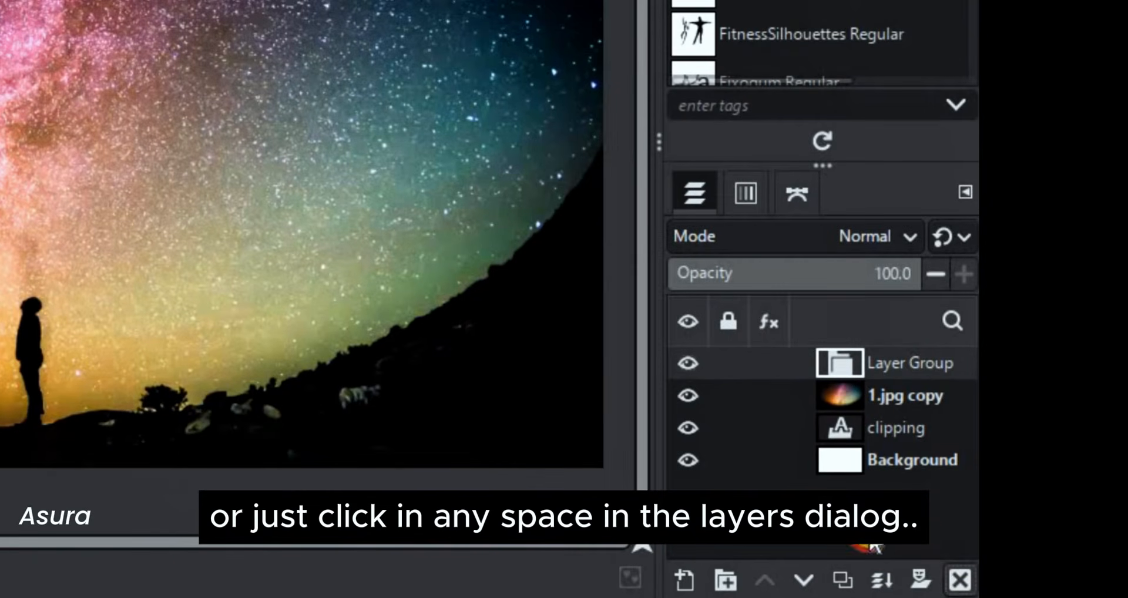
Create a new layer group and place the 1.jpg copy and clipping layers inside it, with the photo above the text.
{"action": "right_click", "coordinate": [831, 478]}
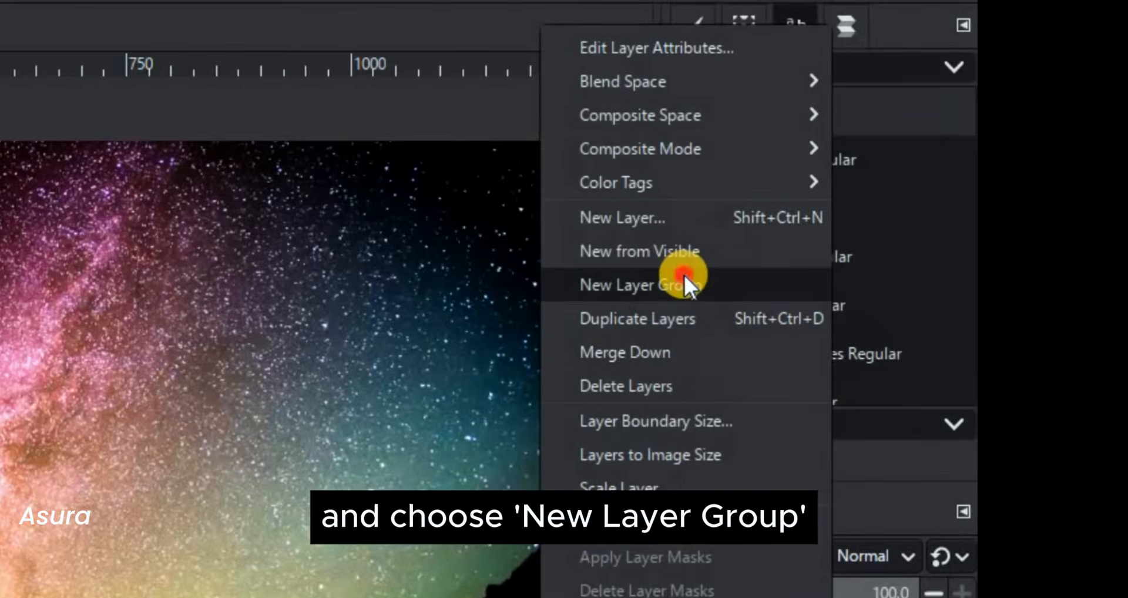
{"action": "left_click", "coordinate": [684, 274]}
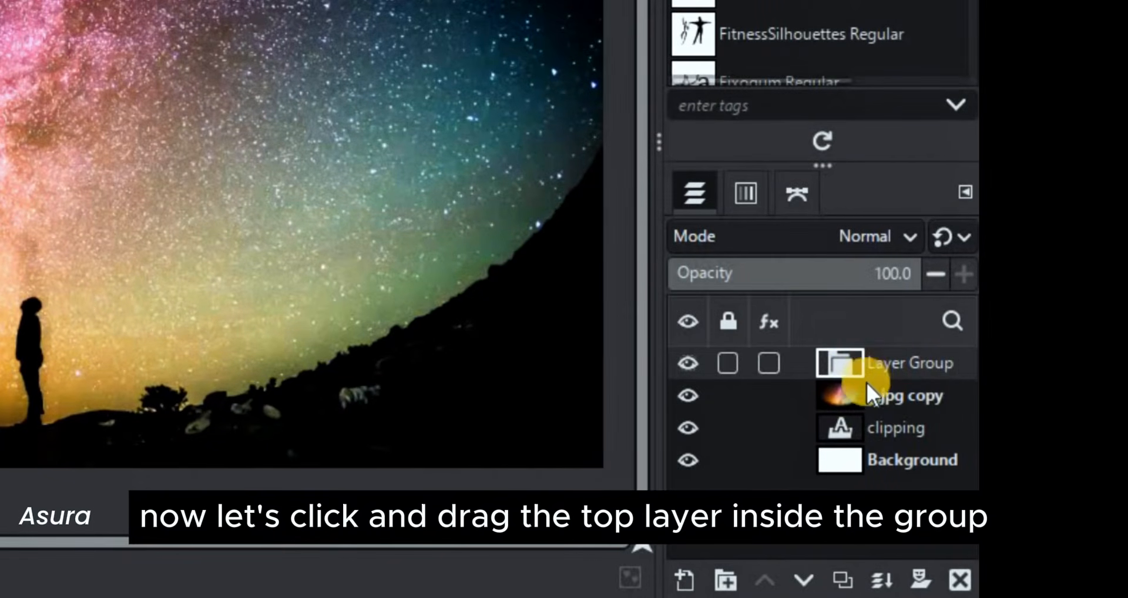
{"action": "left_click_drag", "start_coordinate": [864, 392], "coordinate": [854, 363]}
{"action": "left_click_drag", "start_coordinate": [840, 429], "coordinate": [840, 406]}
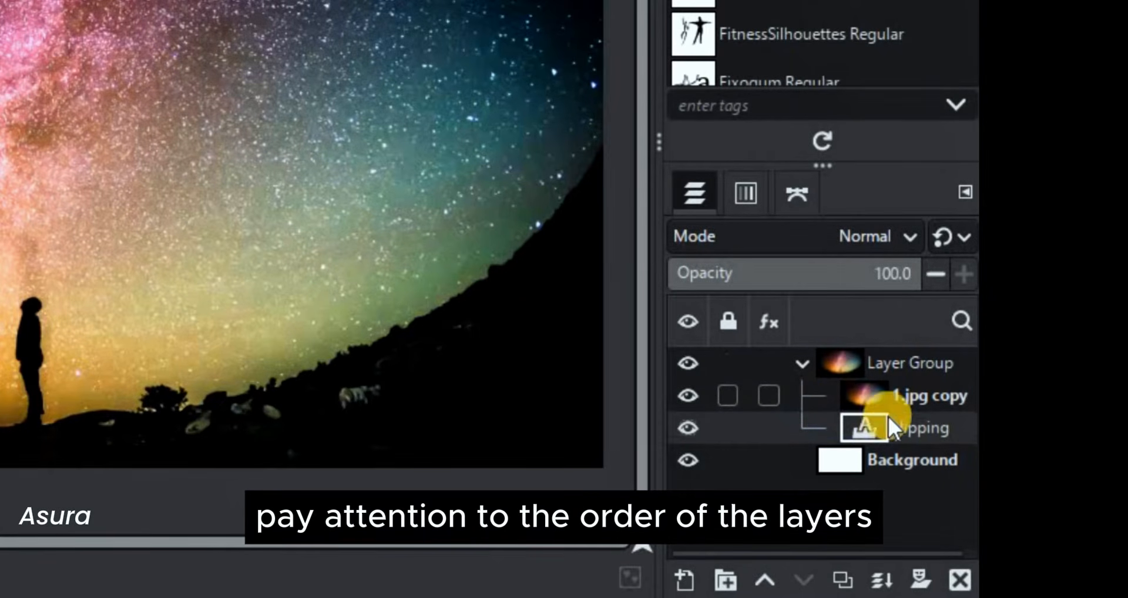
Set the composite mode of the 1.jpg copy layer to Clip to Backdrop.
{"action": "left_click", "coordinate": [866, 396]}
{"action": "right_click", "coordinate": [865, 395]}
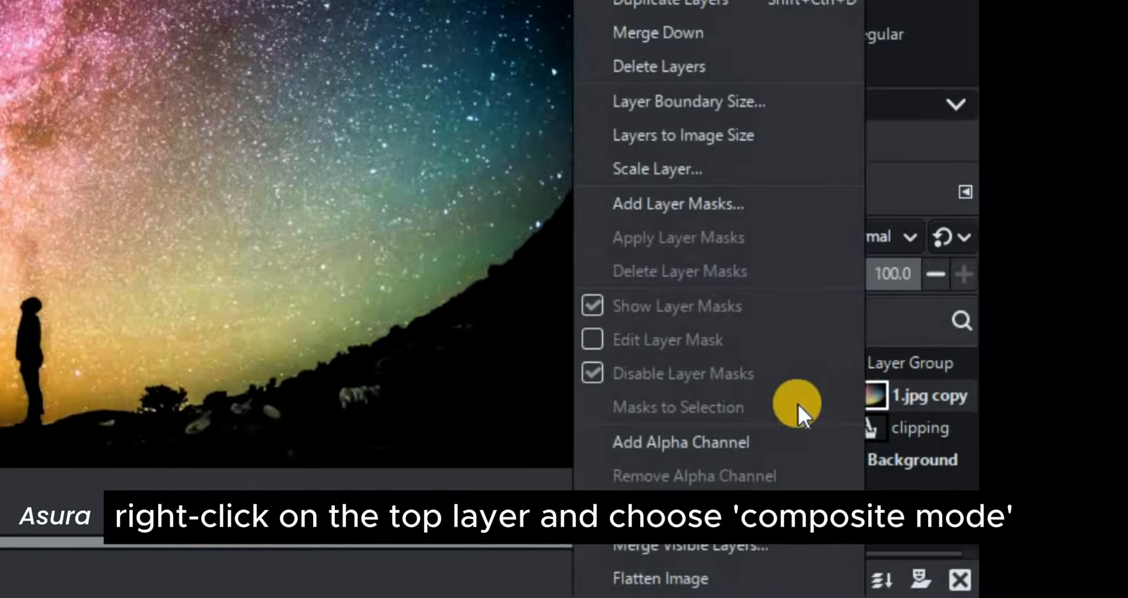
{"action": "mouse_move", "coordinate": [621, 201]}
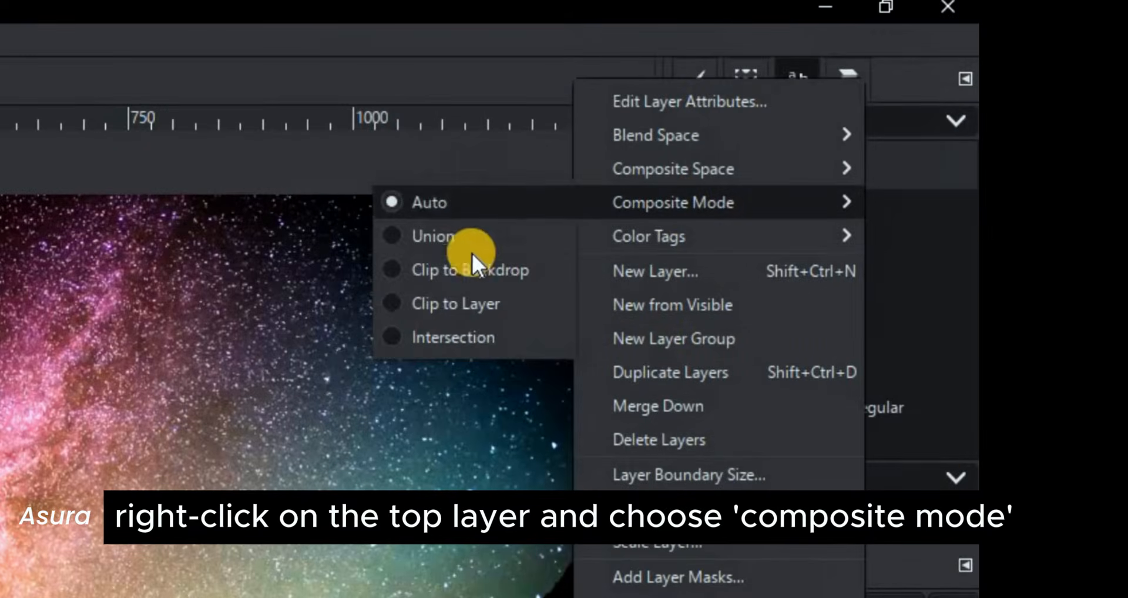
{"action": "left_click", "coordinate": [445, 263]}
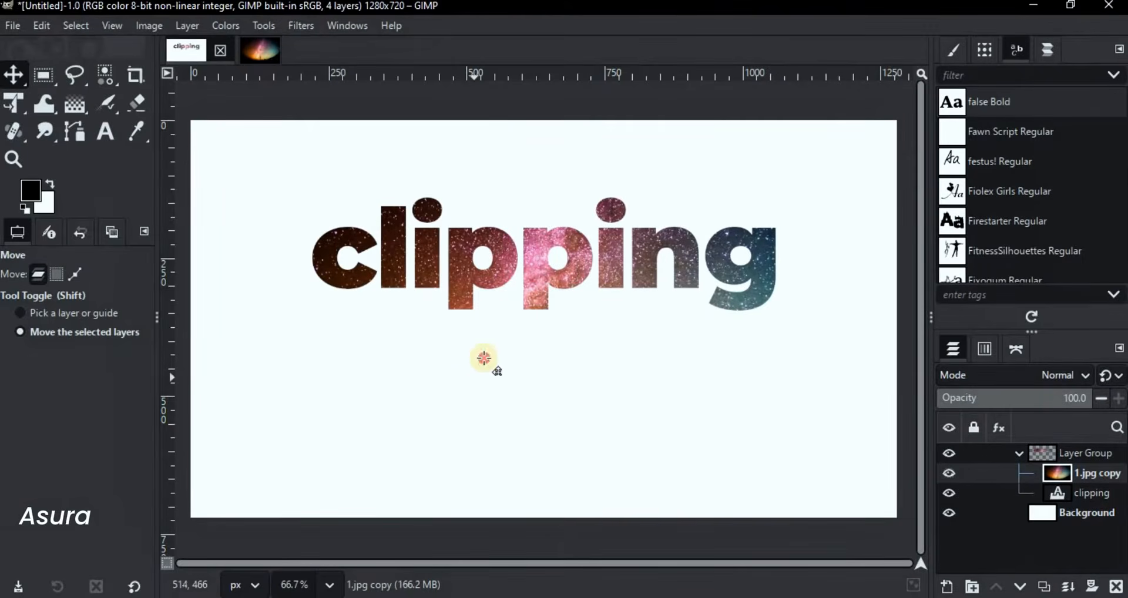
Reposition the galaxy photo inside the letters, and move the clipping text layer around beneath it.
{"action": "left_click_drag", "start_coordinate": [484, 360], "coordinate": [495, 433]}
{"action": "left_click", "coordinate": [1056, 495]}
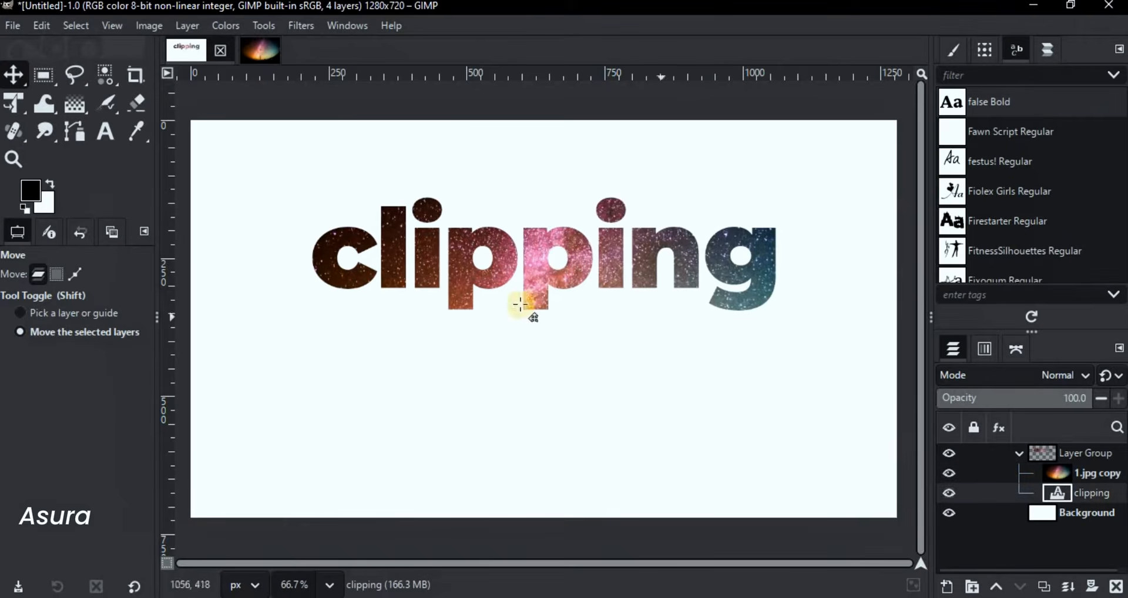
{"action": "left_click_drag", "start_coordinate": [530, 235], "coordinate": [51, 256]}
Try editing the clipping text layer by clearing its word and retyping it.
{"action": "left_click", "coordinate": [1060, 485]}
{"action": "double_click", "coordinate": [1059, 493]}
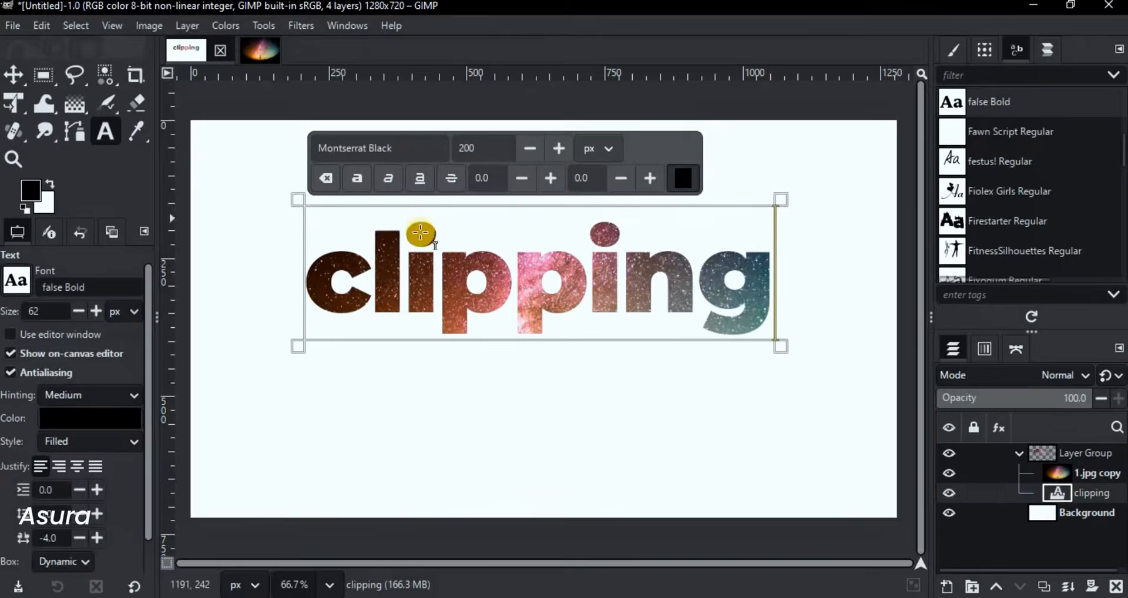
{"action": "type", "text": "c"}
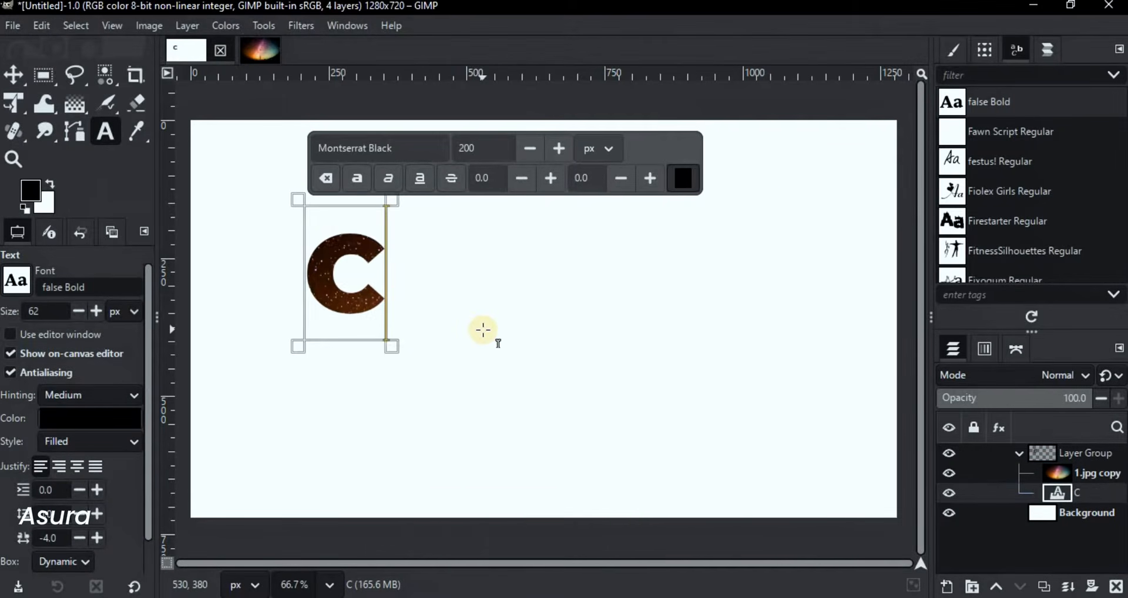
{"action": "type", "text": "li"}
{"action": "key", "text": "BackSpace"}
{"action": "key", "text": "BackSpace"}
{"action": "key", "text": "BackSpace"}
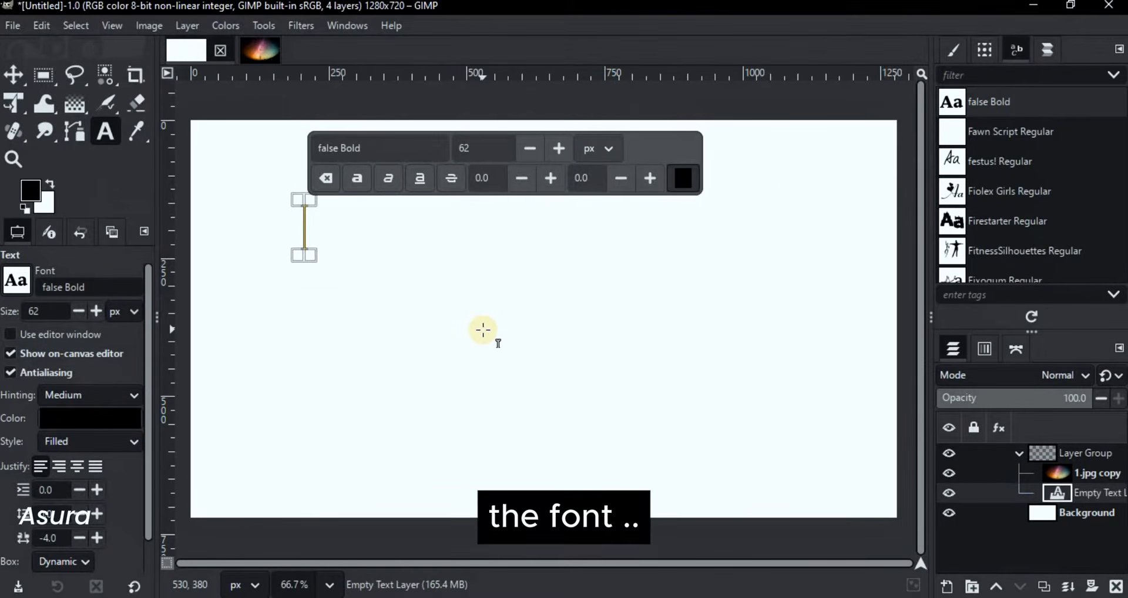
{"action": "type", "text": "pping"}
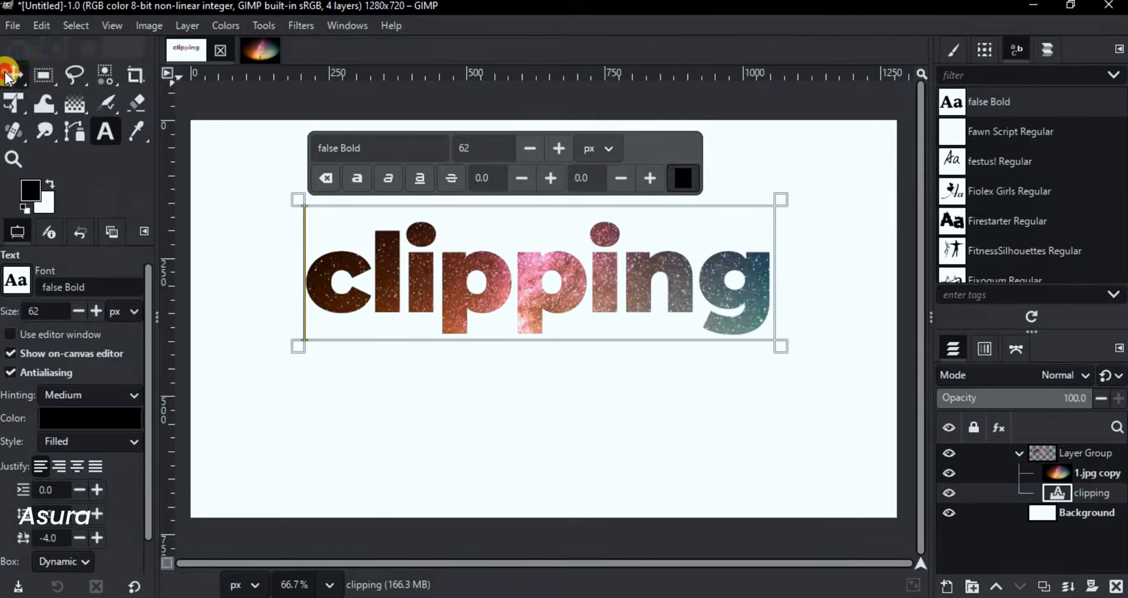
Nudge the clipping text up slightly and place a new 300 px "MASK" text directly beneath it inside the layer group.
{"action": "key", "text": "m"}
{"action": "mouse_move", "coordinate": [502, 278]}
{"action": "left_mouse_down"}
{"action": "mouse_move", "coordinate": [617, 184]}
{"action": "mouse_move", "coordinate": [492, 244]}
{"action": "mouse_move", "coordinate": [514, 270]}
{"action": "left_mouse_up"}
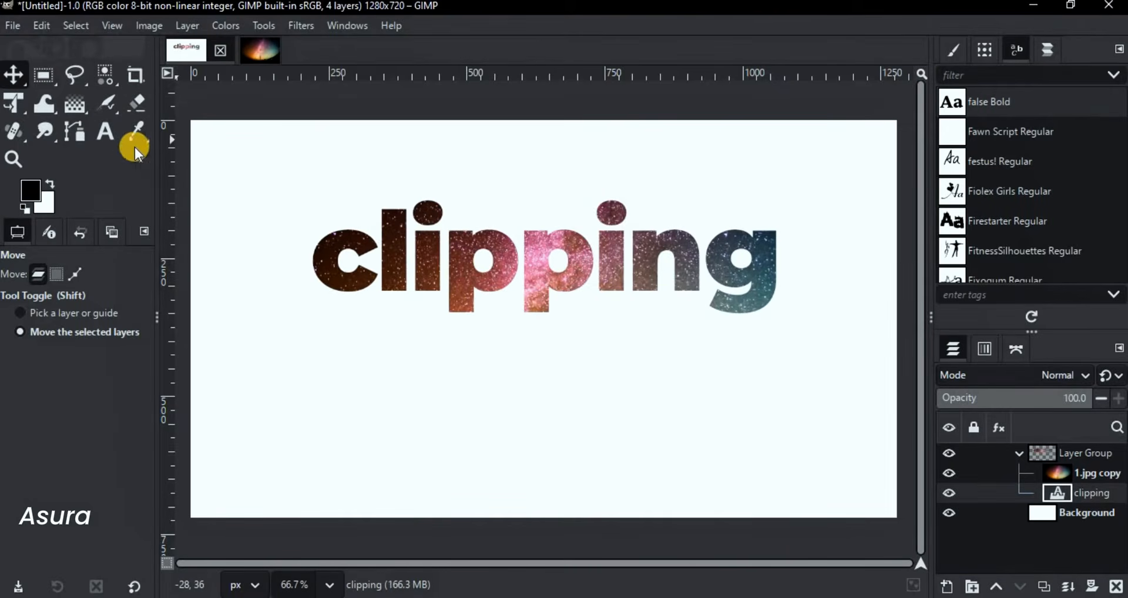
{"action": "left_click", "coordinate": [106, 133]}
{"action": "left_click", "coordinate": [486, 367]}
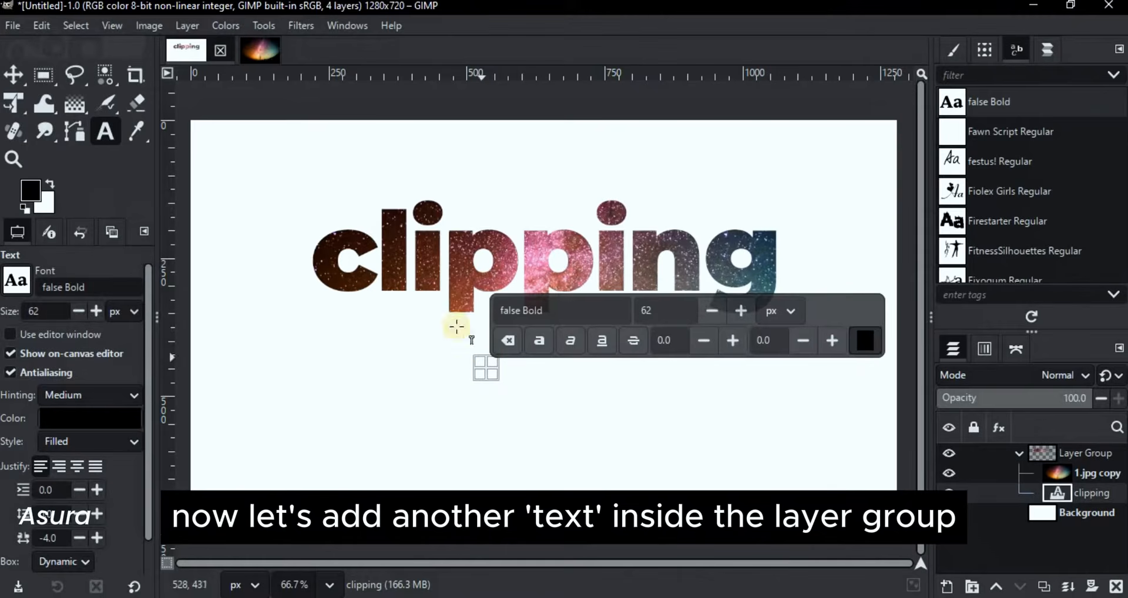
{"action": "type", "text": "MASK"}
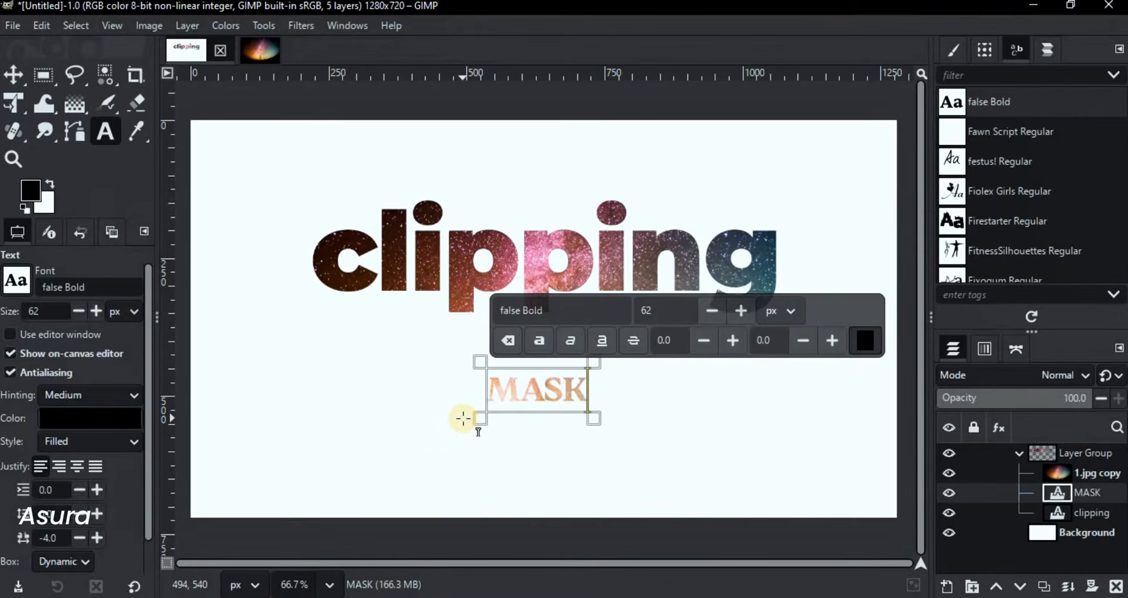
{"action": "type", "text": "300"}
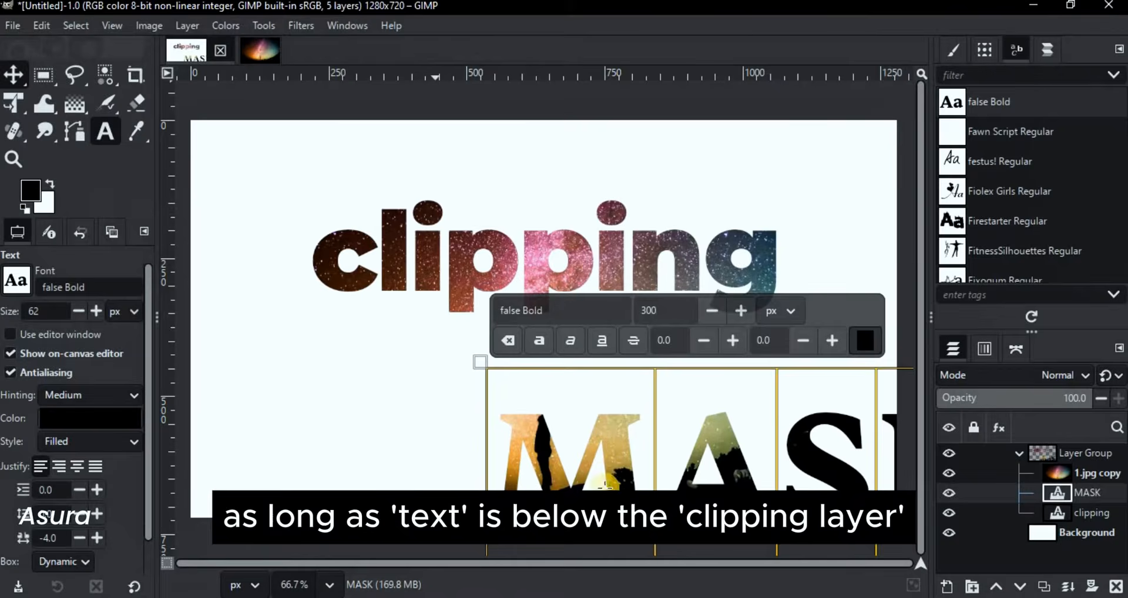
{"action": "left_click_drag", "start_coordinate": [614, 486], "coordinate": [419, 389]}
Change the font of the MASK text to Proxima Nova Alt Black and reposition it beneath the clipping text.
{"action": "double_click", "coordinate": [1056, 493]}
{"action": "left_click", "coordinate": [557, 377]}
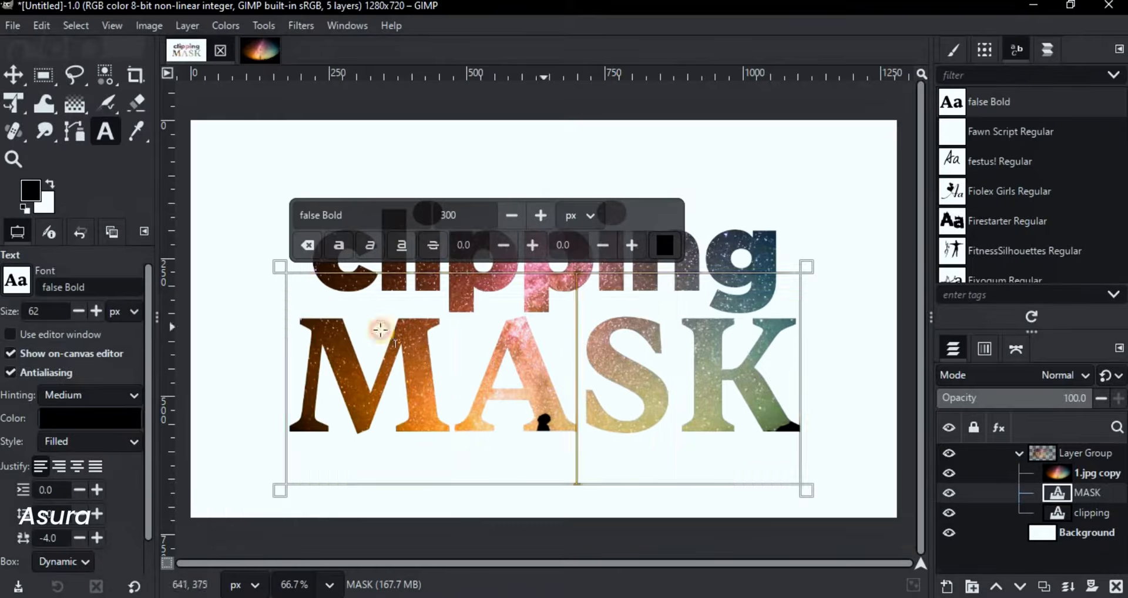
{"action": "triple_click", "coordinate": [355, 215]}
{"action": "type", "text": "proxima"}
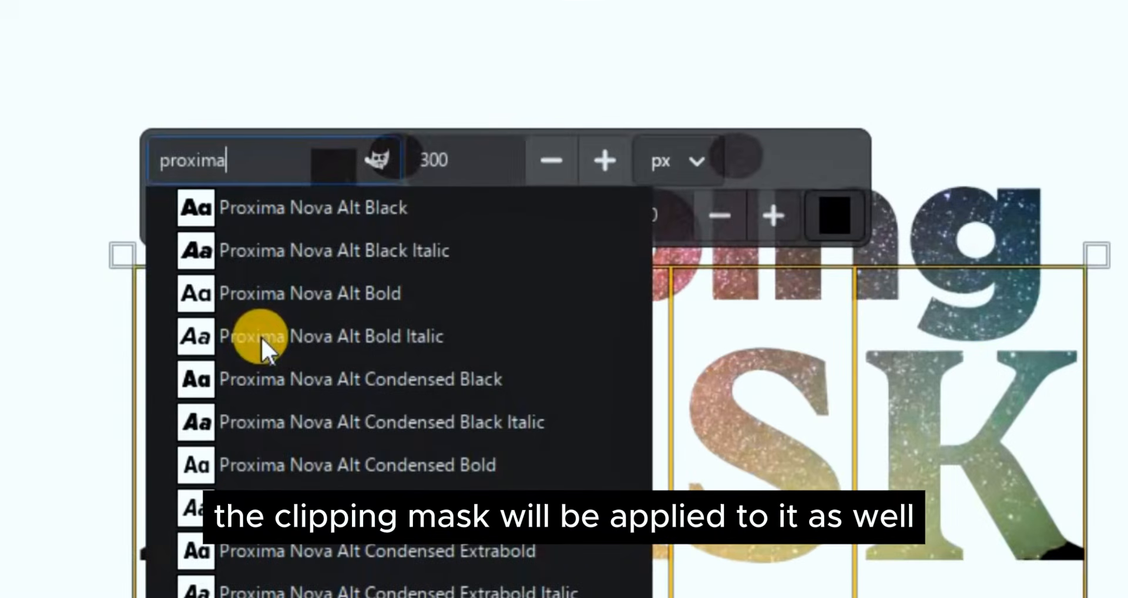
{"action": "left_click", "coordinate": [271, 210]}
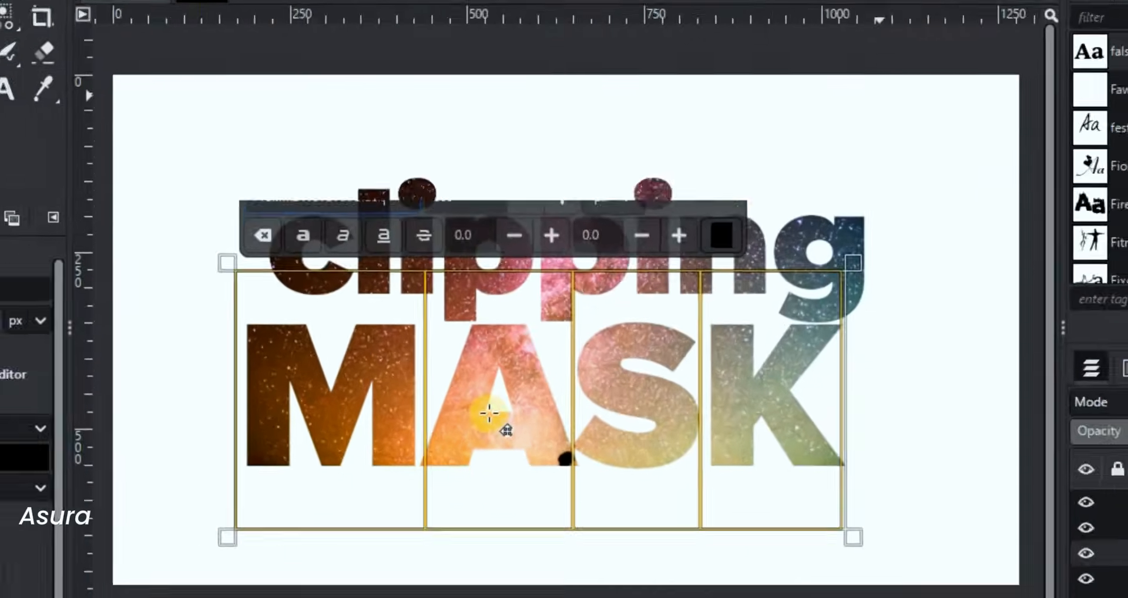
{"action": "key", "text": "m"}
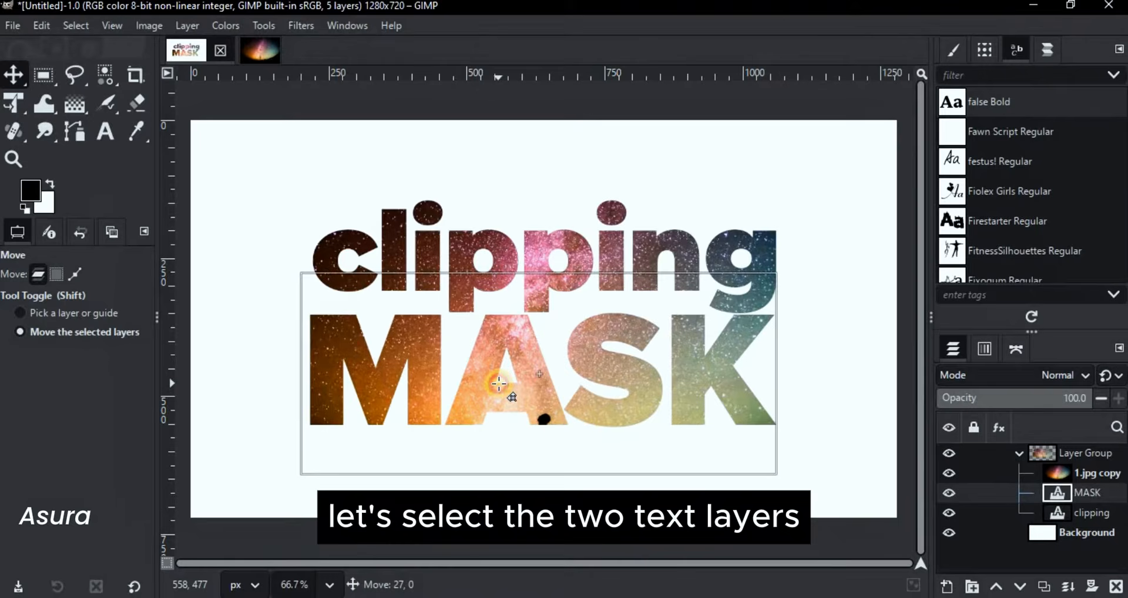
{"action": "left_click_drag", "start_coordinate": [499, 383], "coordinate": [502, 383]}
Align the MASK and clipping text layers to their horizontal center and return to the Move tool.
{"action": "left_click", "coordinate": [1079, 506], "text": "shift"}
{"action": "left_click_drag", "start_coordinate": [13, 72], "coordinate": [65, 100]}
{"action": "left_click", "coordinate": [49, 438]}
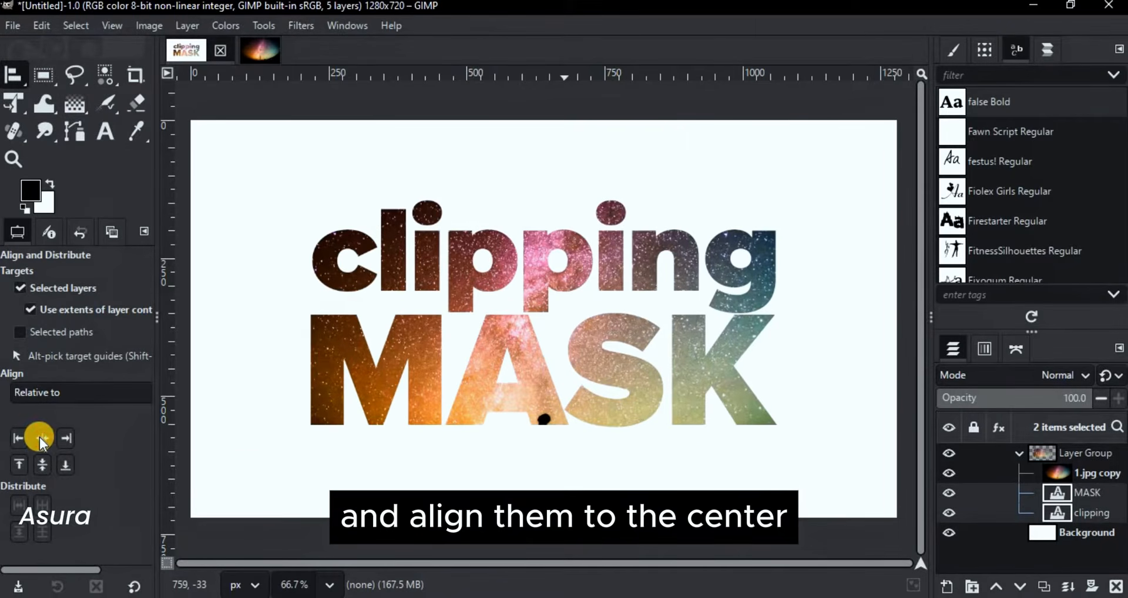
{"action": "left_click_drag", "start_coordinate": [22, 66], "coordinate": [77, 76]}
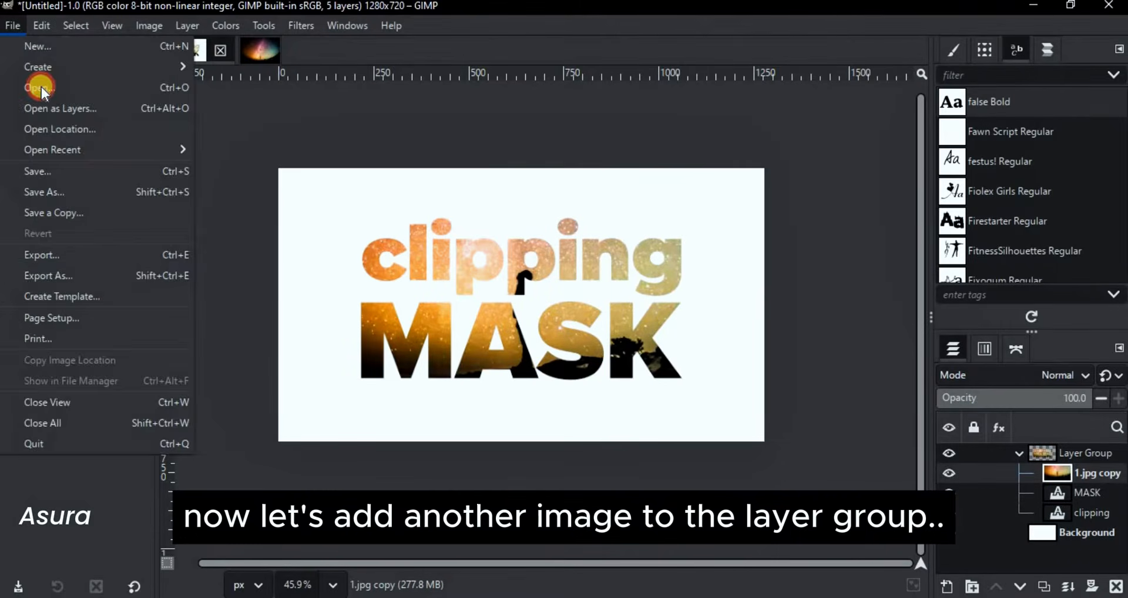
Open 2.jpg from the Desktop and bring it into the layer group as its top layer, positioned to cover the canvas.
{"action": "left_click", "coordinate": [43, 88]}
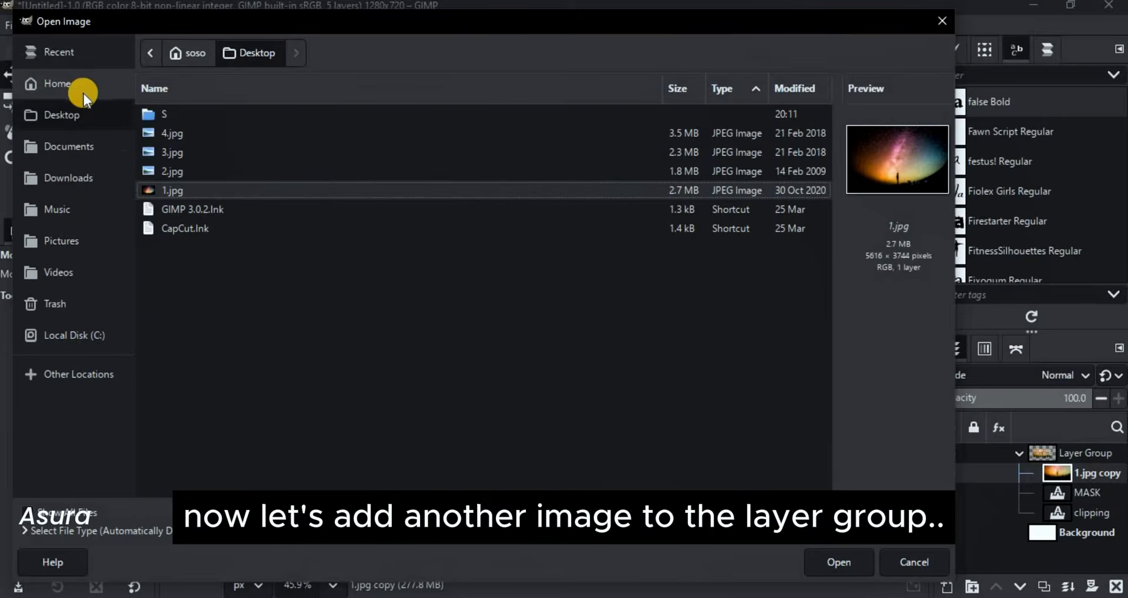
{"action": "left_click", "coordinate": [171, 171]}
{"action": "left_click", "coordinate": [846, 559]}
{"action": "left_click_drag", "start_coordinate": [1025, 464], "coordinate": [428, 297]}
{"action": "left_click_drag", "start_coordinate": [423, 355], "coordinate": [424, 339]}
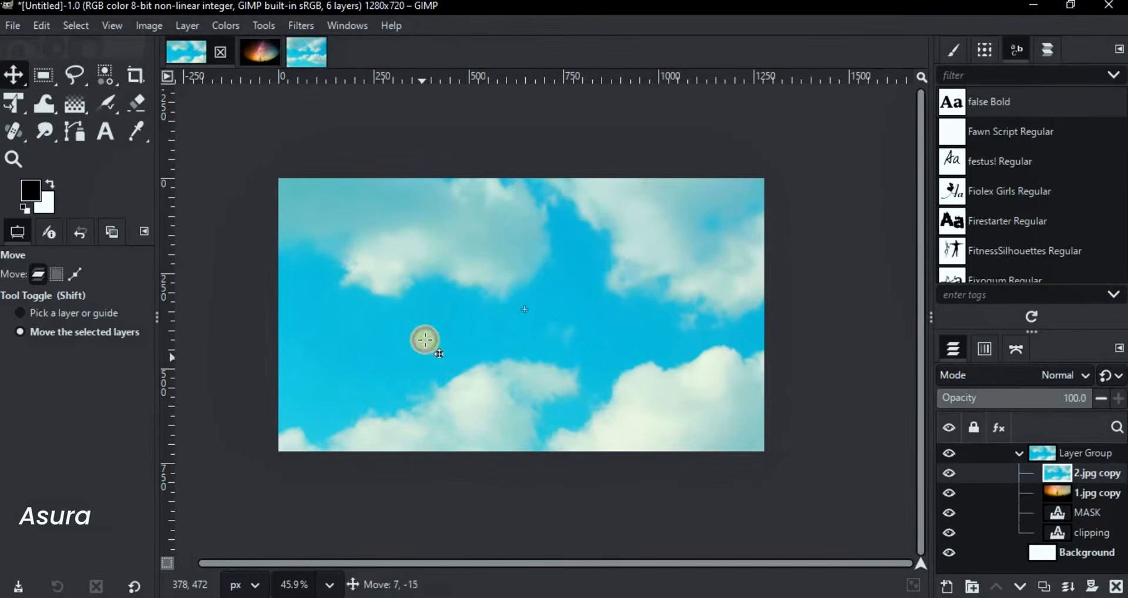
{"action": "scroll", "coordinate": [518, 377], "scroll_direction": "up", "scroll_amount": 4, "text": "ctrl"}
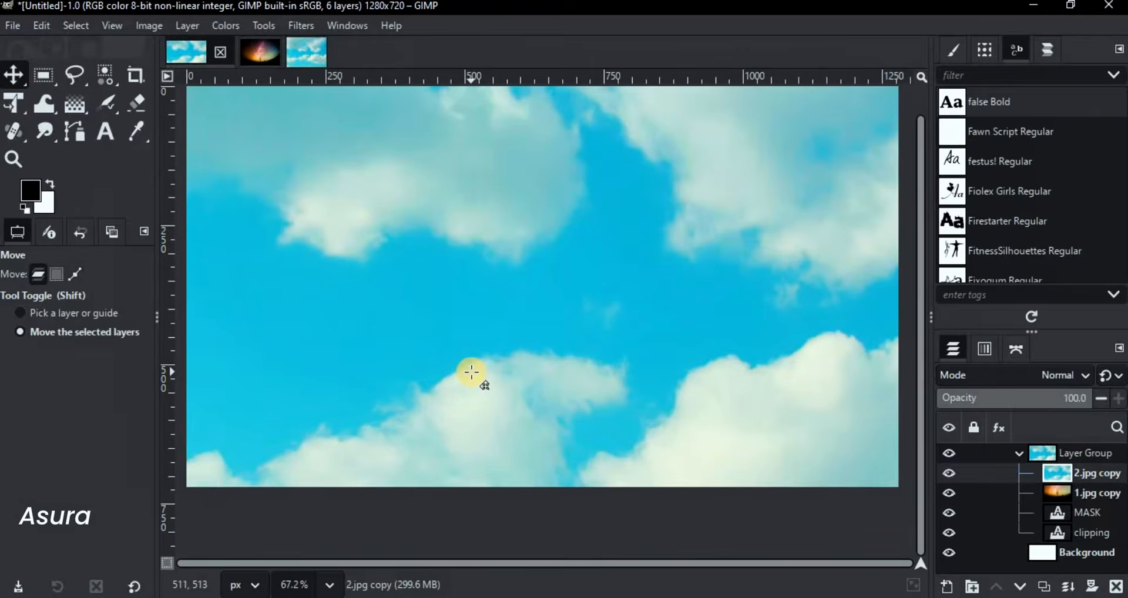
Set the composite mode of the 2.jpg copy layer to Clip to Backdrop and reposition the sky inside the letters.
{"action": "right_click", "coordinate": [1027, 472]}
{"action": "mouse_move", "coordinate": [937, 129]}
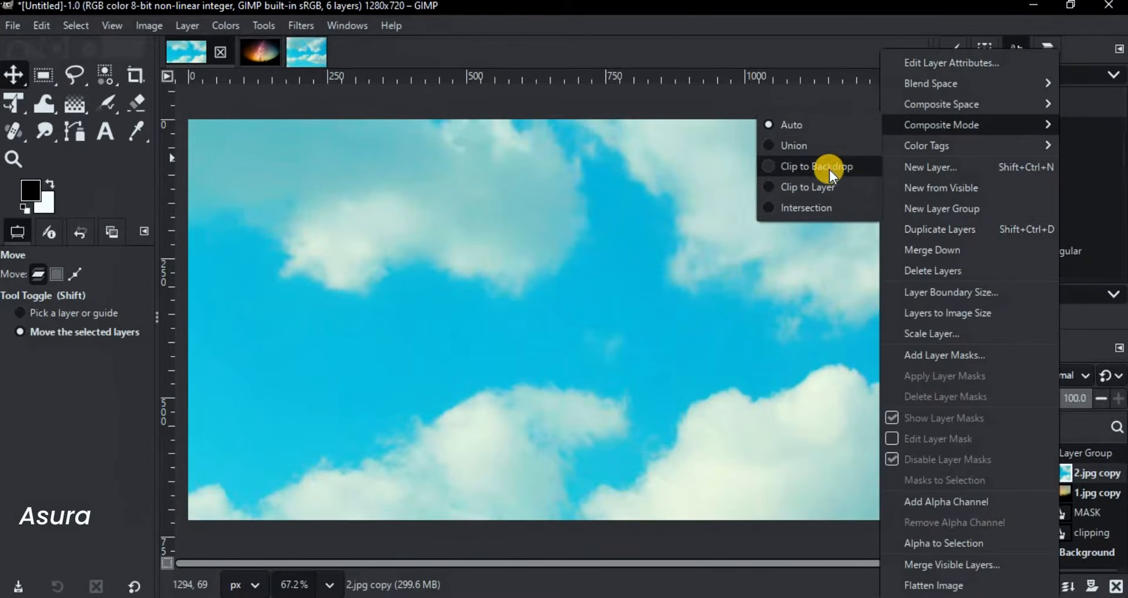
{"action": "left_click", "coordinate": [829, 169]}
{"action": "left_click_drag", "start_coordinate": [562, 406], "coordinate": [573, 388]}
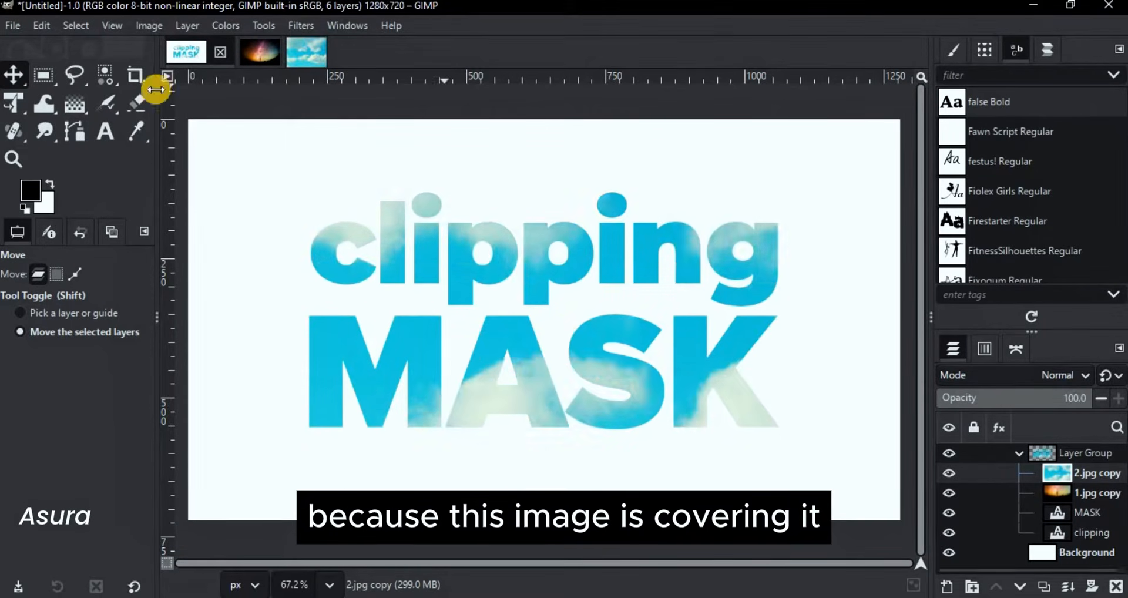
Try to erase part of the 2.jpg copy layer over the word MASK with the Eraser.
{"action": "left_click", "coordinate": [136, 103]}
{"action": "left_click", "coordinate": [775, 359]}
{"action": "mouse_move", "coordinate": [650, 355]}
{"action": "left_mouse_down"}
{"action": "mouse_move", "coordinate": [552, 366]}
{"action": "mouse_move", "coordinate": [571, 311]}
{"action": "left_mouse_up"}
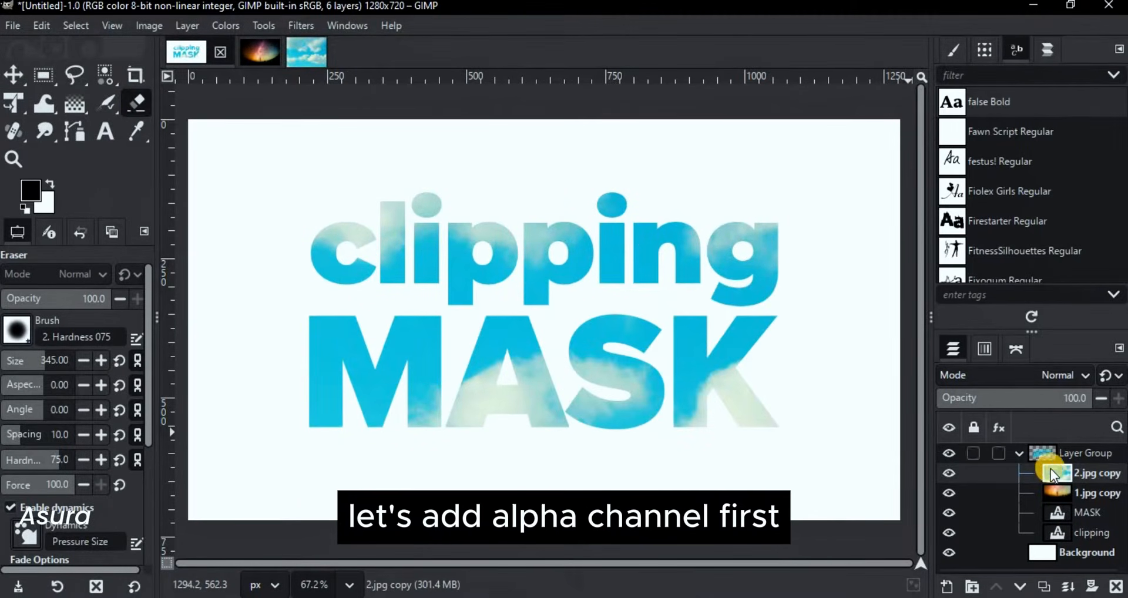
Add an alpha channel to the 2.jpg copy layer and erase its sky over the letters A, S and K.
{"action": "right_click", "coordinate": [1052, 468]}
{"action": "left_click", "coordinate": [912, 497]}
{"action": "mouse_move", "coordinate": [721, 267]}
{"action": "left_mouse_down"}
{"action": "mouse_move", "coordinate": [801, 433]}
{"action": "mouse_move", "coordinate": [756, 378]}
{"action": "mouse_move", "coordinate": [584, 382]}
{"action": "mouse_move", "coordinate": [667, 367]}
{"action": "left_mouse_up"}
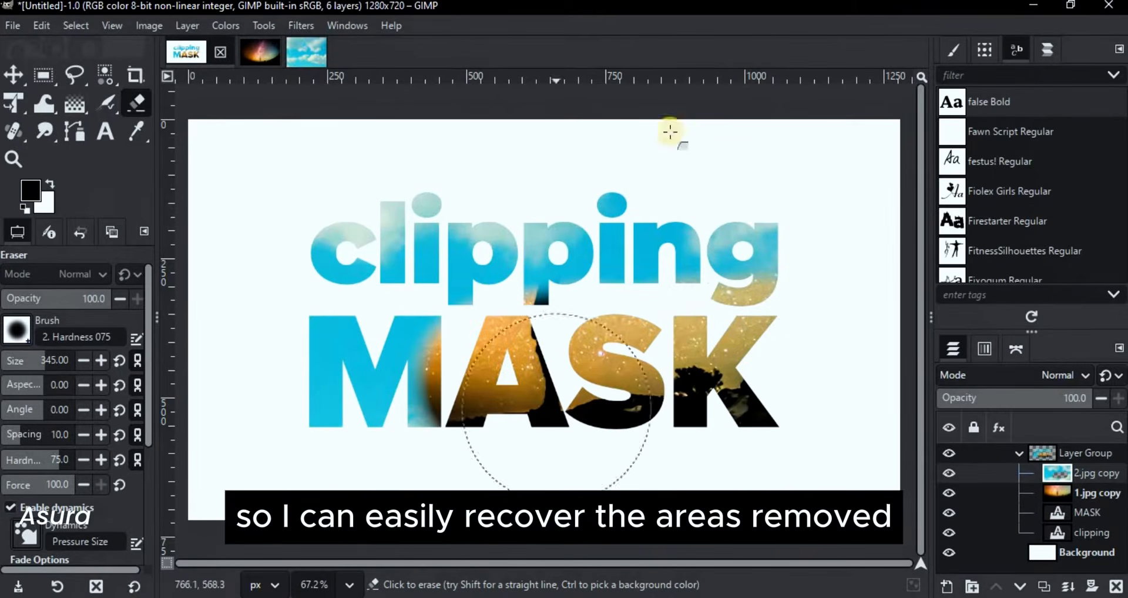
Undo the erasing on the 2.jpg copy layer and add a white layer mask to it.
{"action": "key", "text": "ctrl+z"}
{"action": "key", "text": "ctrl+z"}
{"action": "key", "text": "ctrl+z"}
{"action": "key", "text": "ctrl+z"}
{"action": "right_click", "coordinate": [1066, 479]}
{"action": "left_click", "coordinate": [949, 382]}
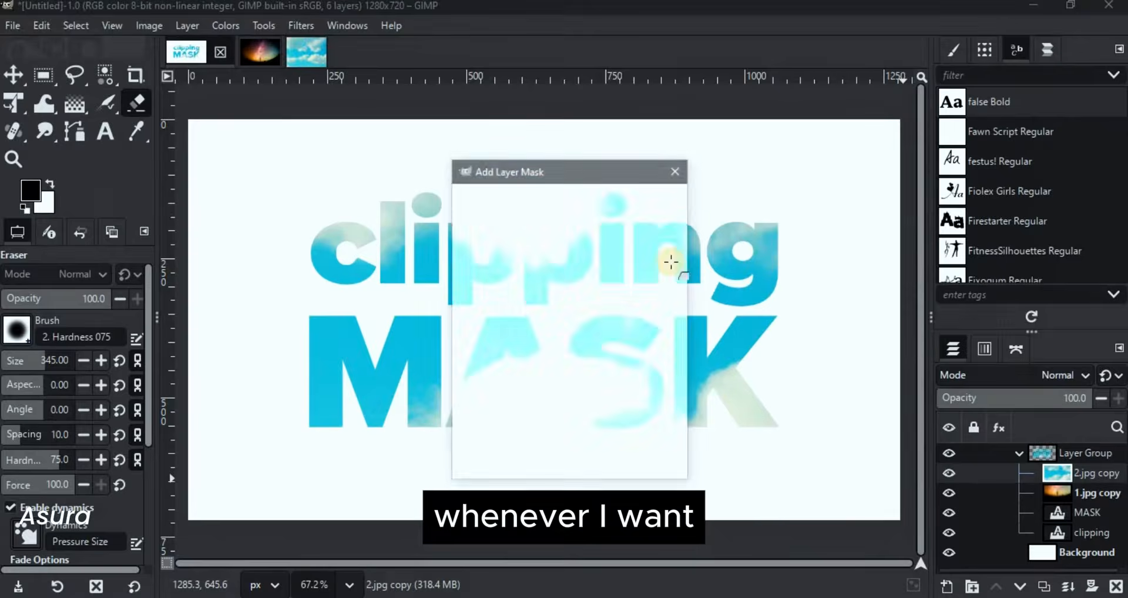
{"action": "left_click", "coordinate": [573, 458]}
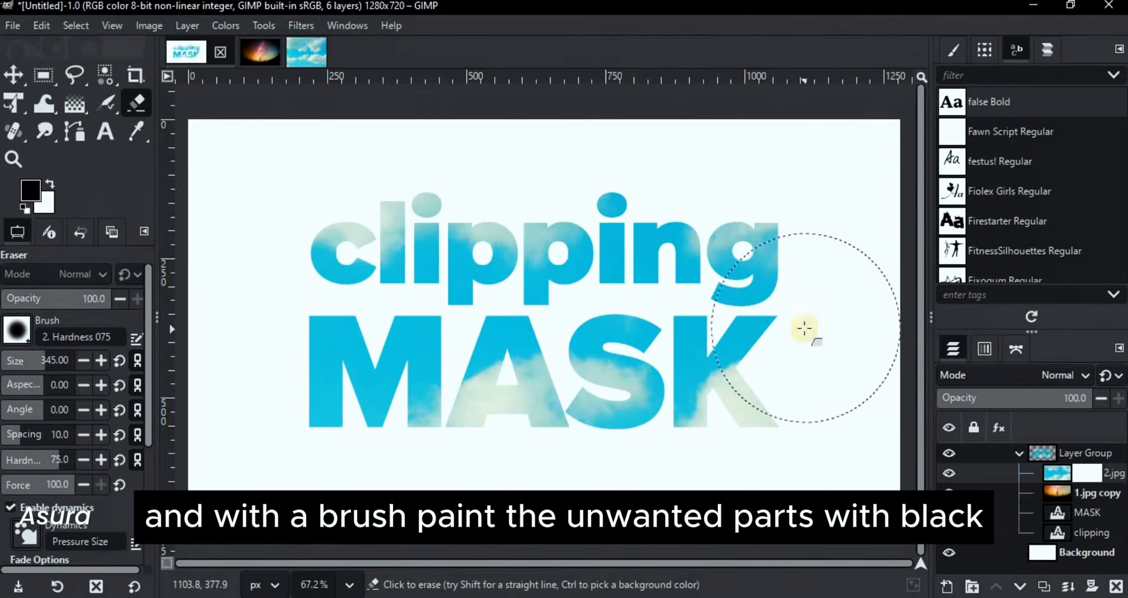
Paint black with the Paintbrush on the 2.jpg copy layer's mask over the letters A, S and K.
{"action": "left_click_drag", "start_coordinate": [106, 104], "coordinate": [185, 107]}
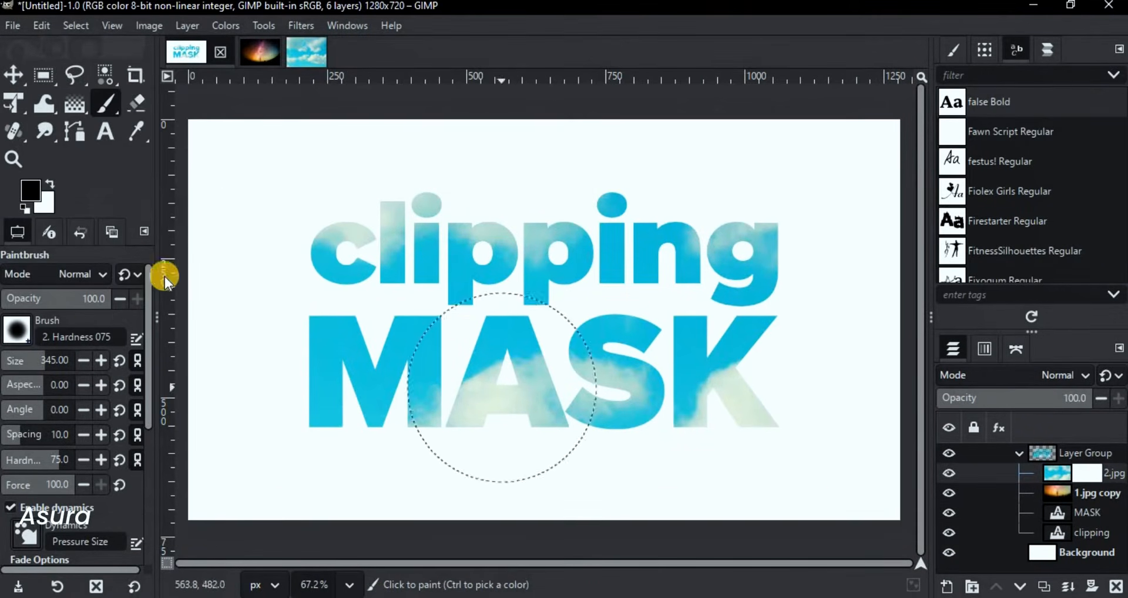
{"action": "mouse_move", "coordinate": [835, 363]}
{"action": "left_mouse_down"}
{"action": "mouse_move", "coordinate": [629, 411]}
{"action": "mouse_move", "coordinate": [643, 388]}
{"action": "left_mouse_up"}
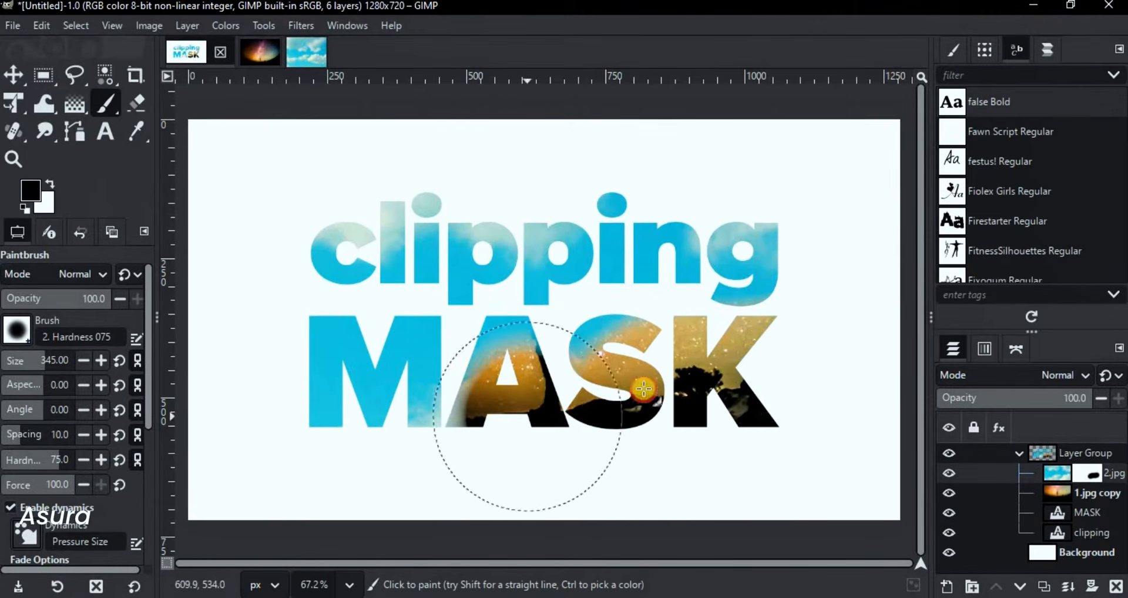
Extend the black painting on the 2.jpg copy layer's mask across the word MASK and the lower part of "clipping".
{"action": "mouse_move", "coordinate": [806, 334]}
{"action": "left_mouse_down"}
{"action": "mouse_move", "coordinate": [733, 328]}
{"action": "mouse_move", "coordinate": [527, 353]}
{"action": "mouse_move", "coordinate": [409, 407]}
{"action": "left_mouse_up"}
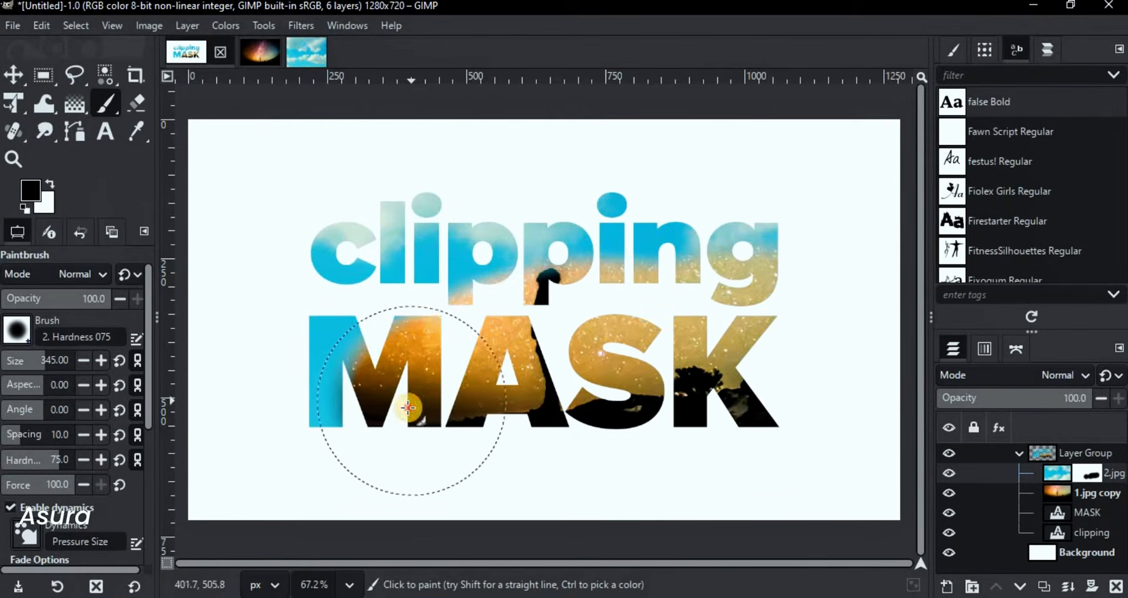
{"action": "left_click_drag", "start_coordinate": [351, 465], "coordinate": [349, 548]}
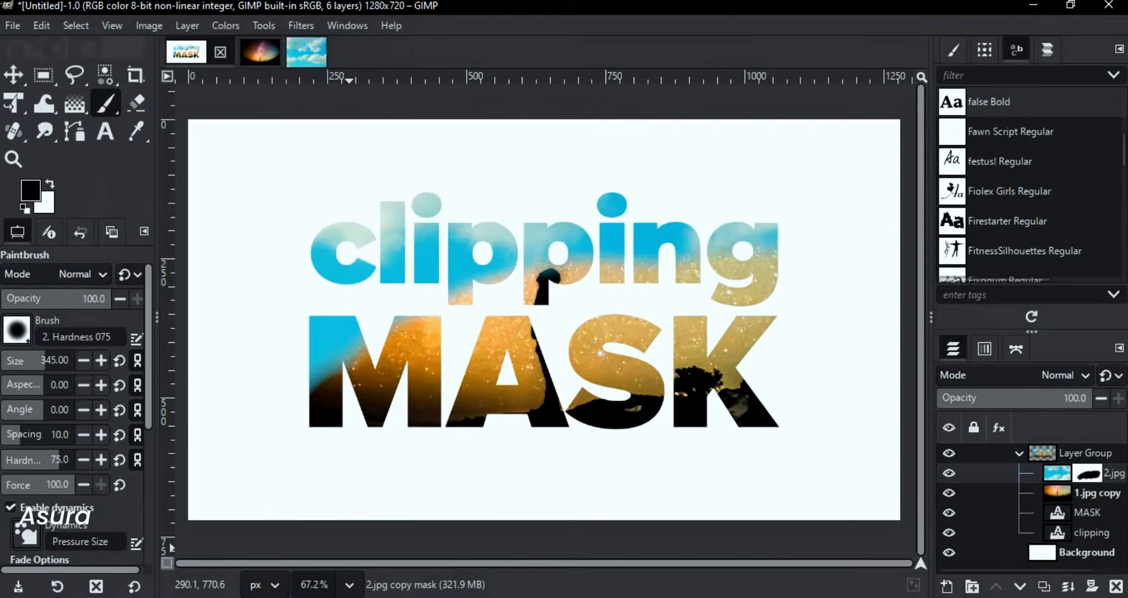
{"action": "left_click", "coordinate": [19, 74]}
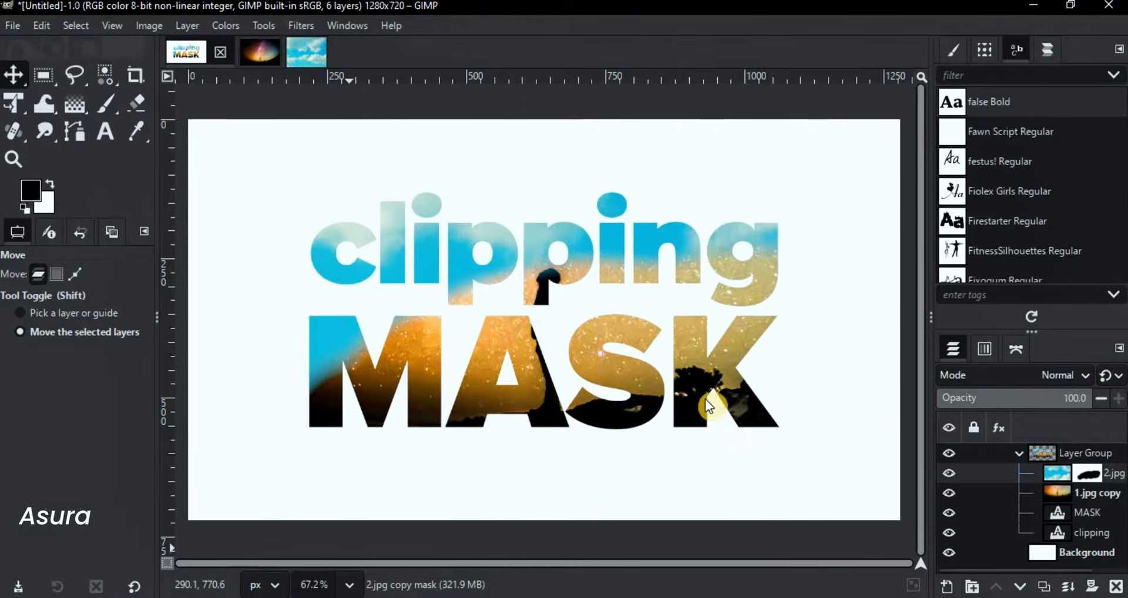
Open 3.jpg and copy it into the text composition as the top layer of the layer group.
{"action": "left_click", "coordinate": [12, 26]}
{"action": "left_click", "coordinate": [29, 83]}
{"action": "left_click", "coordinate": [176, 153]}
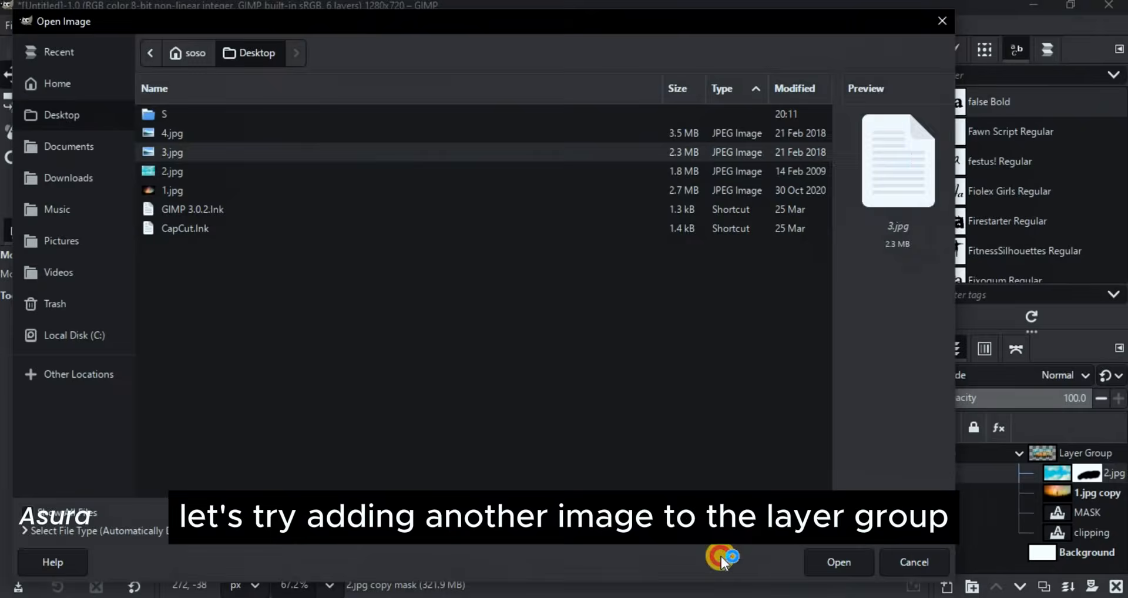
{"action": "left_click", "coordinate": [838, 562]}
{"action": "left_click", "coordinate": [183, 55]}
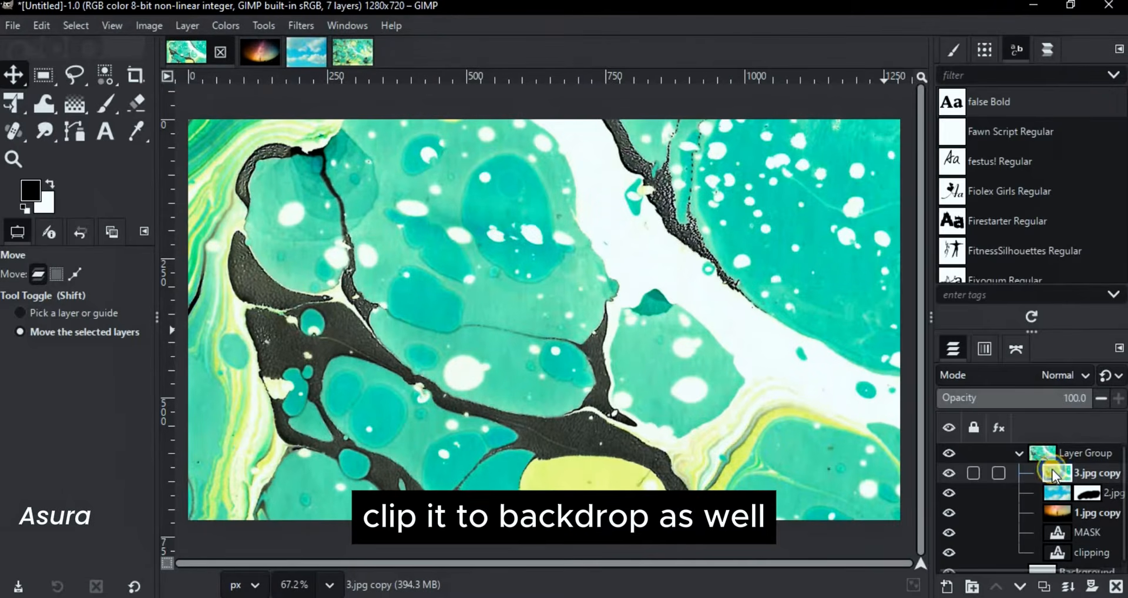
Set the 3.jpg copy layer's composite mode to Clip to Backdrop and reposition its marbled pattern within the text.
{"action": "right_click", "coordinate": [1052, 470]}
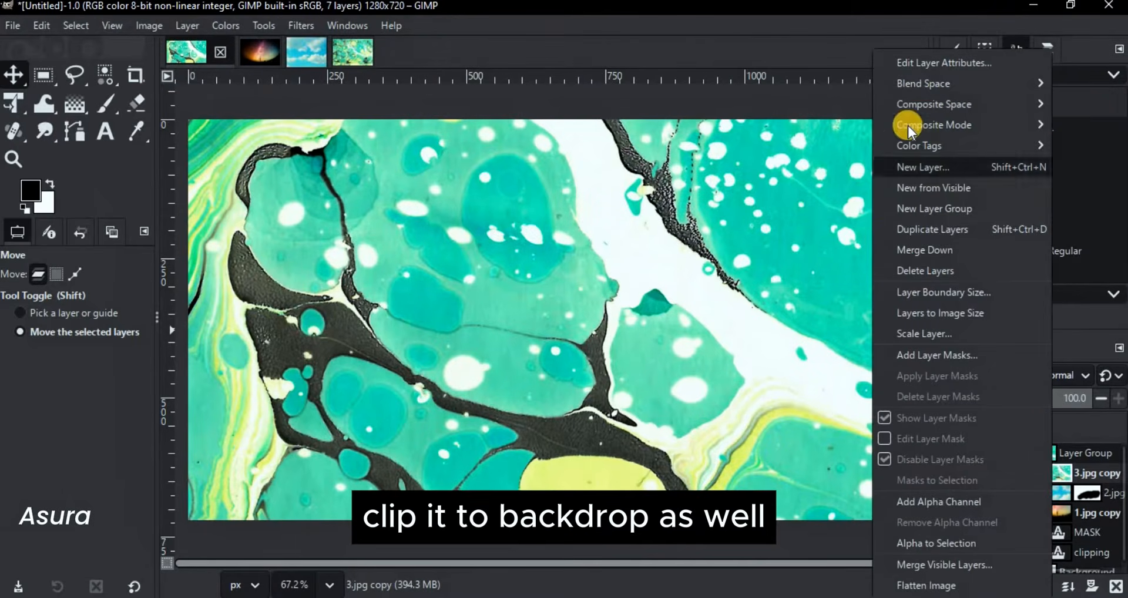
{"action": "mouse_move", "coordinate": [907, 125]}
{"action": "left_click", "coordinate": [826, 167]}
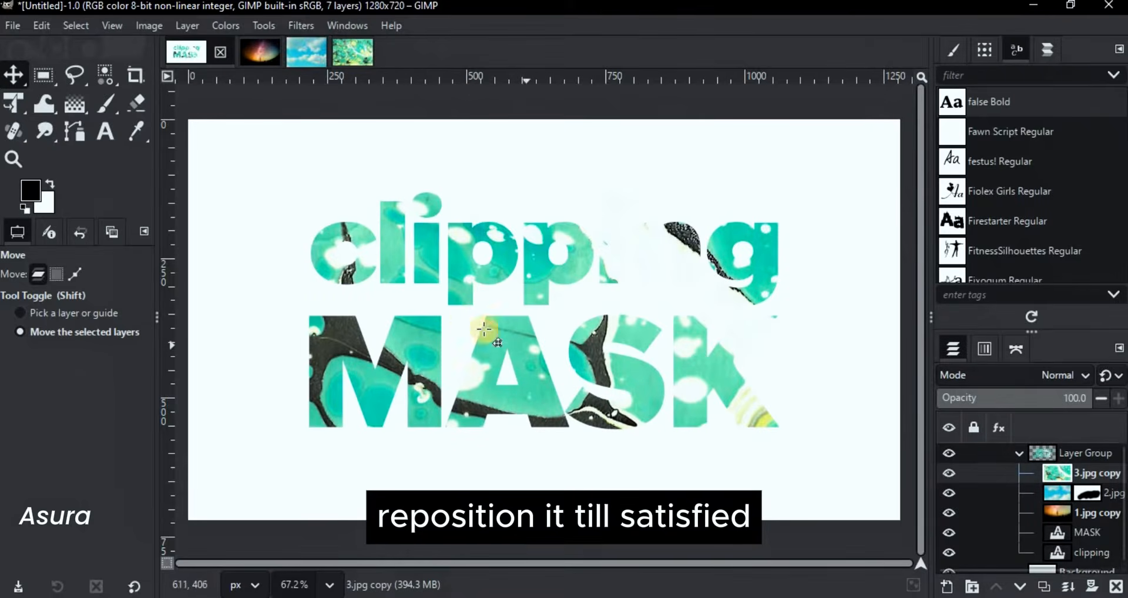
{"action": "left_click_drag", "start_coordinate": [484, 329], "coordinate": [423, 363]}
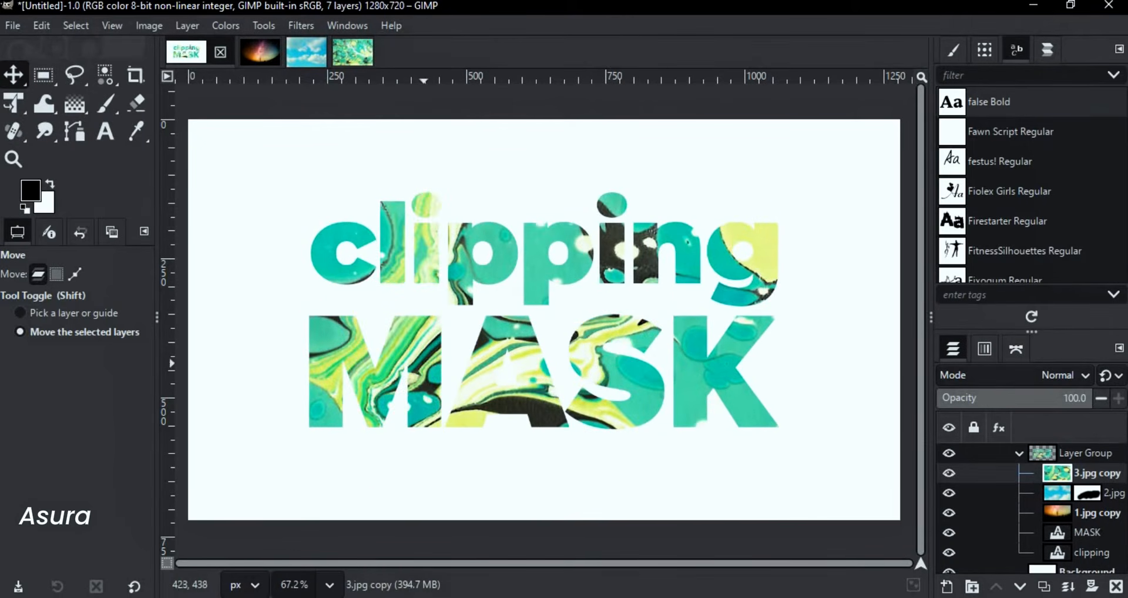
Add a white layer mask to the 3.jpg copy layer and paint it black, leaving the pattern on the first letters of both words.
{"action": "right_click", "coordinate": [1070, 478]}
{"action": "left_click", "coordinate": [964, 356]}
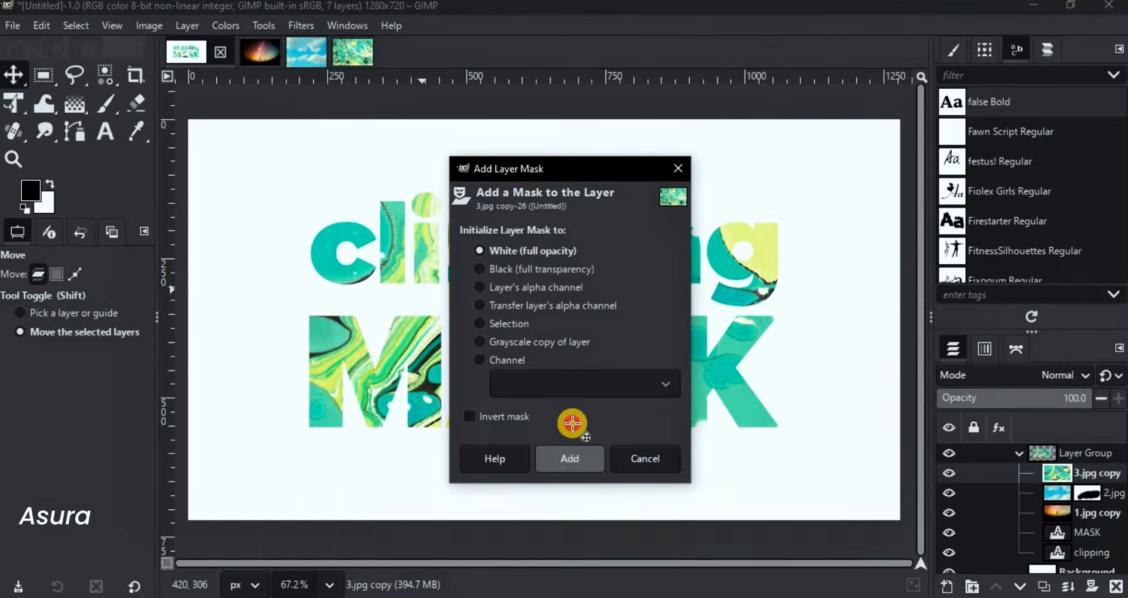
{"action": "left_click", "coordinate": [569, 458]}
{"action": "left_click", "coordinate": [108, 106]}
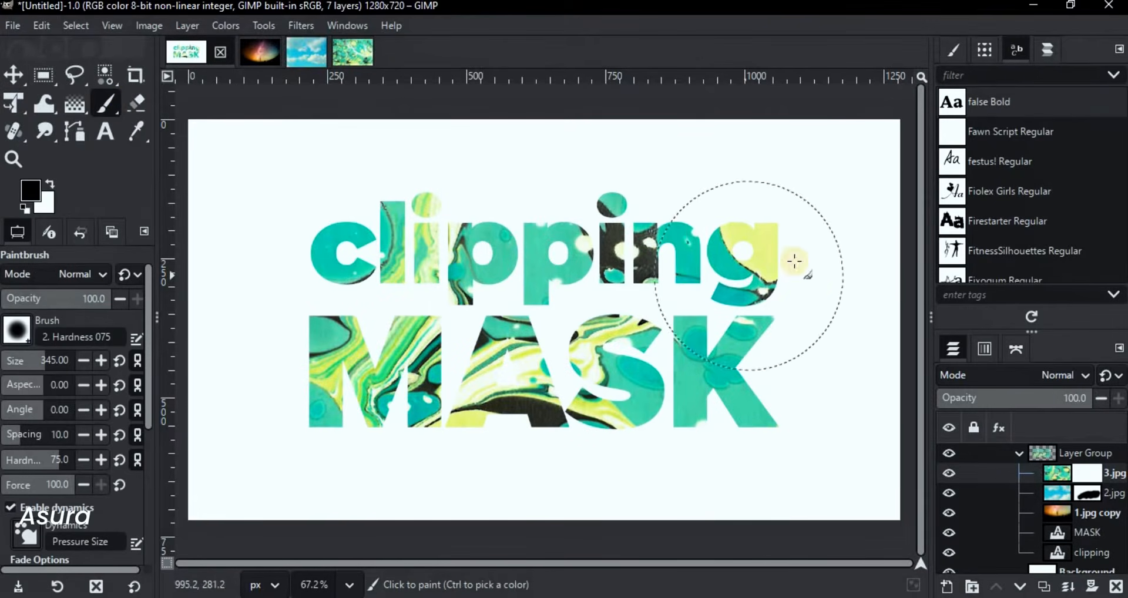
{"action": "mouse_move", "coordinate": [793, 259]}
{"action": "left_mouse_down"}
{"action": "mouse_move", "coordinate": [624, 372]}
{"action": "mouse_move", "coordinate": [857, 130]}
{"action": "mouse_move", "coordinate": [773, 520]}
{"action": "left_mouse_up"}
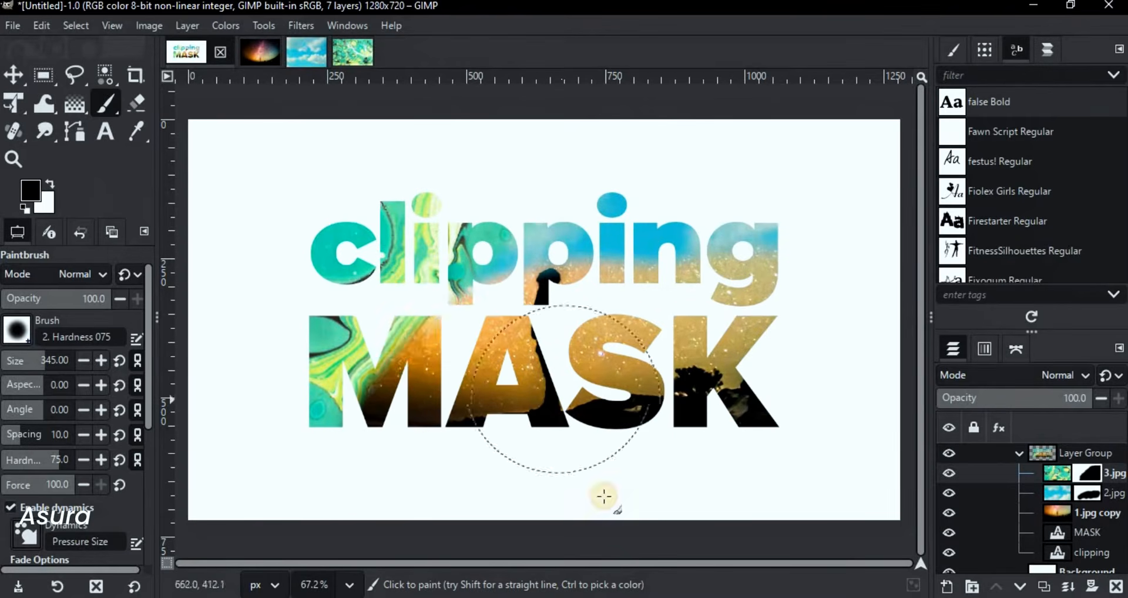
Open 4.jpg and copy it into the text composition as the top layer of the layer group.
{"action": "left_click", "coordinate": [12, 26]}
{"action": "left_click", "coordinate": [33, 91]}
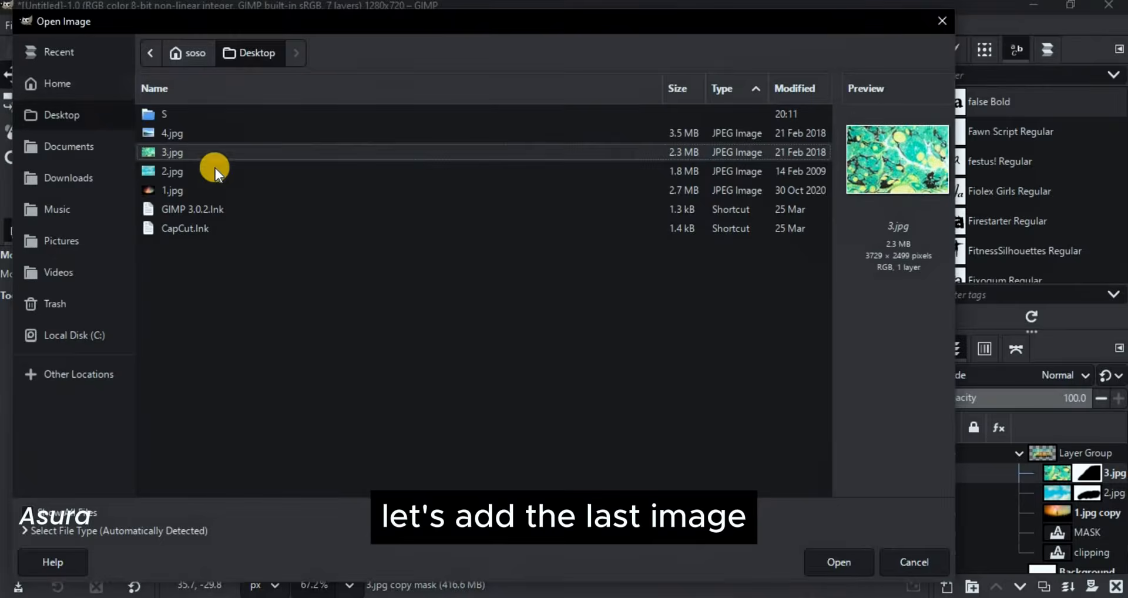
{"action": "left_click", "coordinate": [194, 133]}
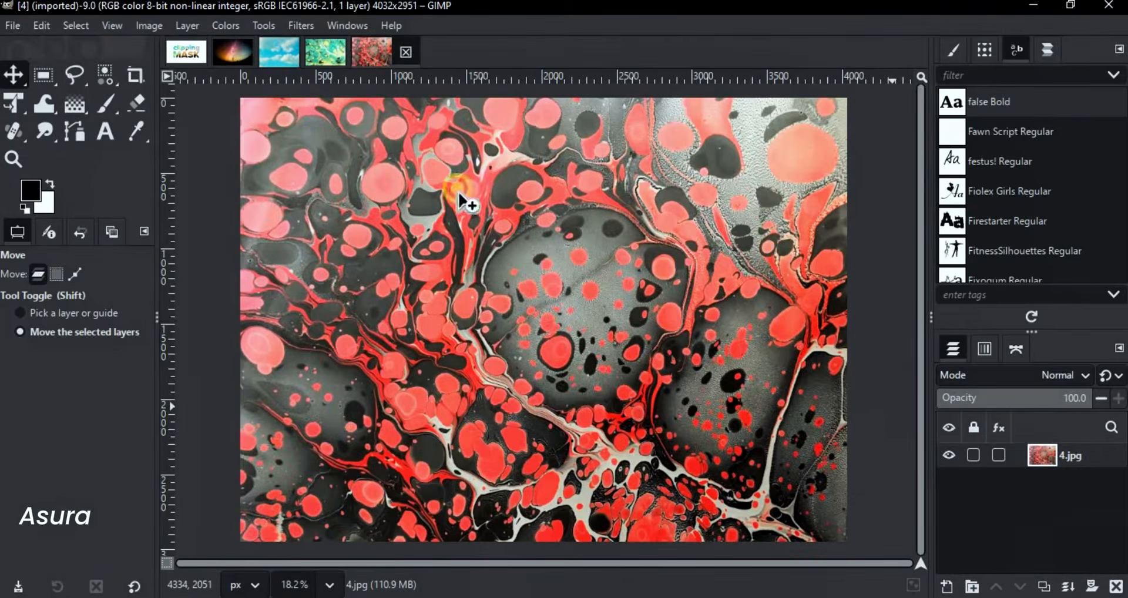
{"action": "left_click_drag", "start_coordinate": [458, 192], "coordinate": [362, 288]}
{"action": "left_click_drag", "start_coordinate": [361, 332], "coordinate": [347, 470]}
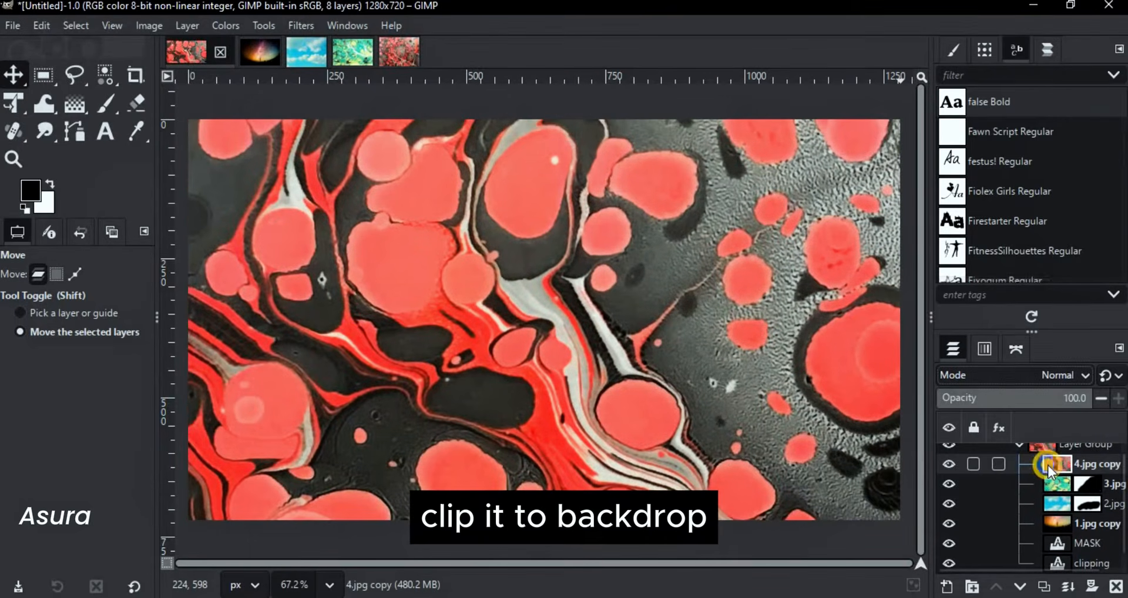
Set the 4.jpg copy layer's composite mode to Clip to Backdrop and reposition its red pattern within the text.
{"action": "right_click", "coordinate": [1048, 465]}
{"action": "mouse_move", "coordinate": [953, 124]}
{"action": "left_click", "coordinate": [806, 152]}
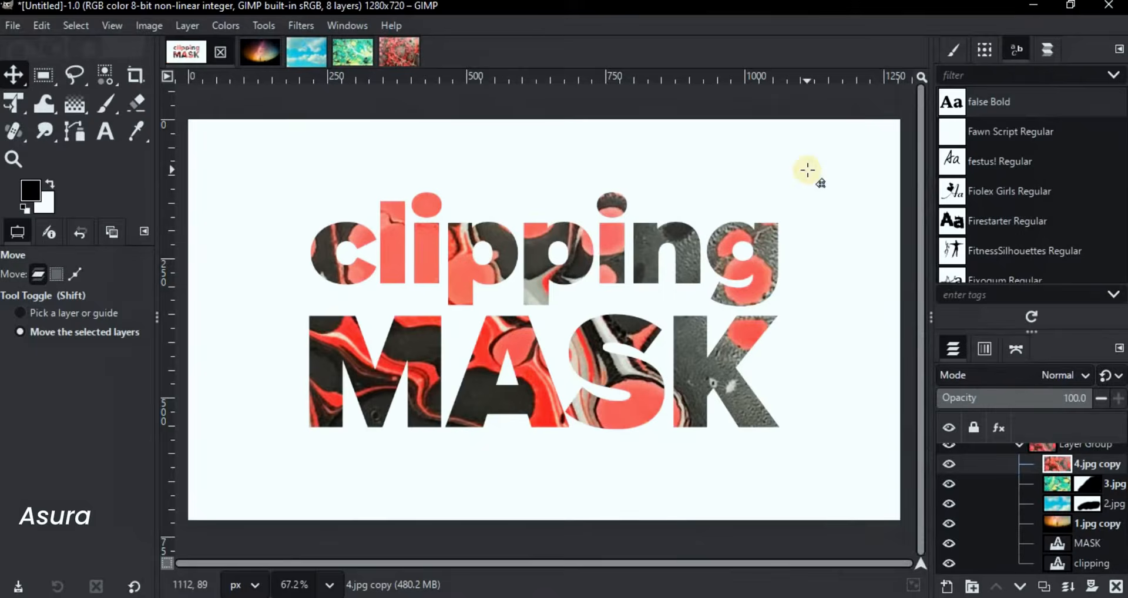
{"action": "left_click_drag", "start_coordinate": [573, 288], "coordinate": [324, 551]}
Try different blend modes on the 4.jpg copy layer and settle on Vivid light.
{"action": "left_click", "coordinate": [1026, 373]}
{"action": "left_click", "coordinate": [1026, 371]}
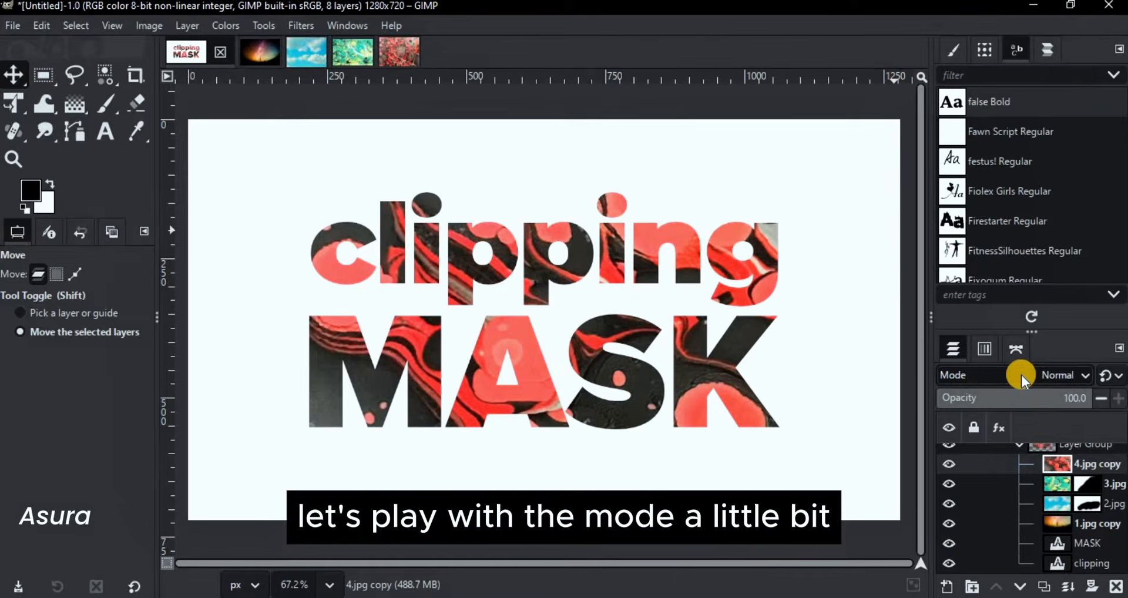
{"action": "scroll", "coordinate": [1021, 375], "scroll_direction": "down", "scroll_amount": 2}
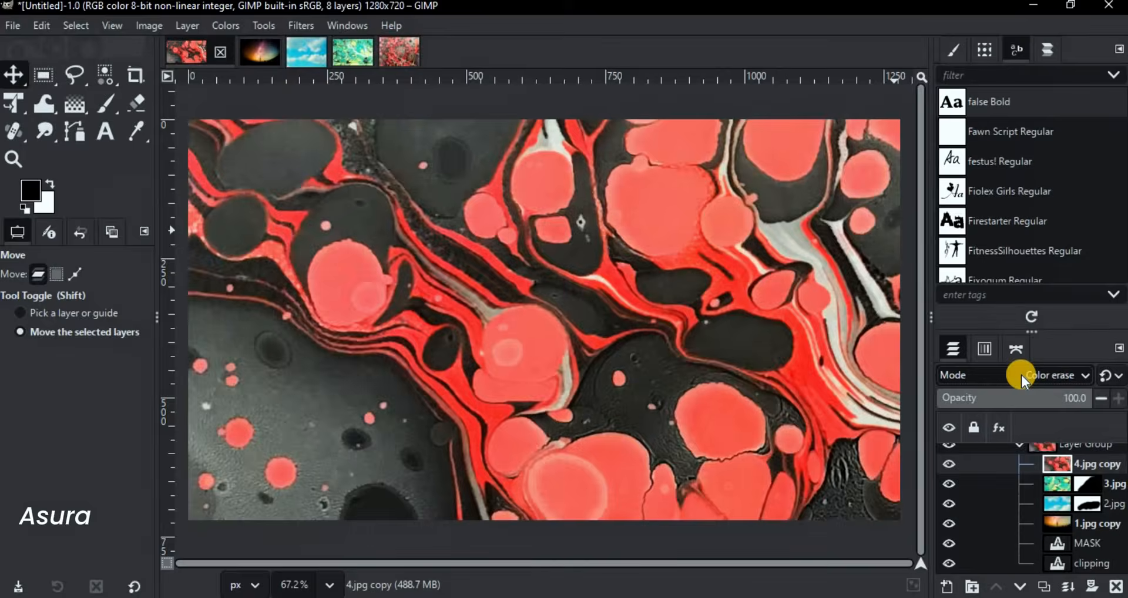
{"action": "scroll", "coordinate": [1021, 375], "scroll_direction": "down", "scroll_amount": 7}
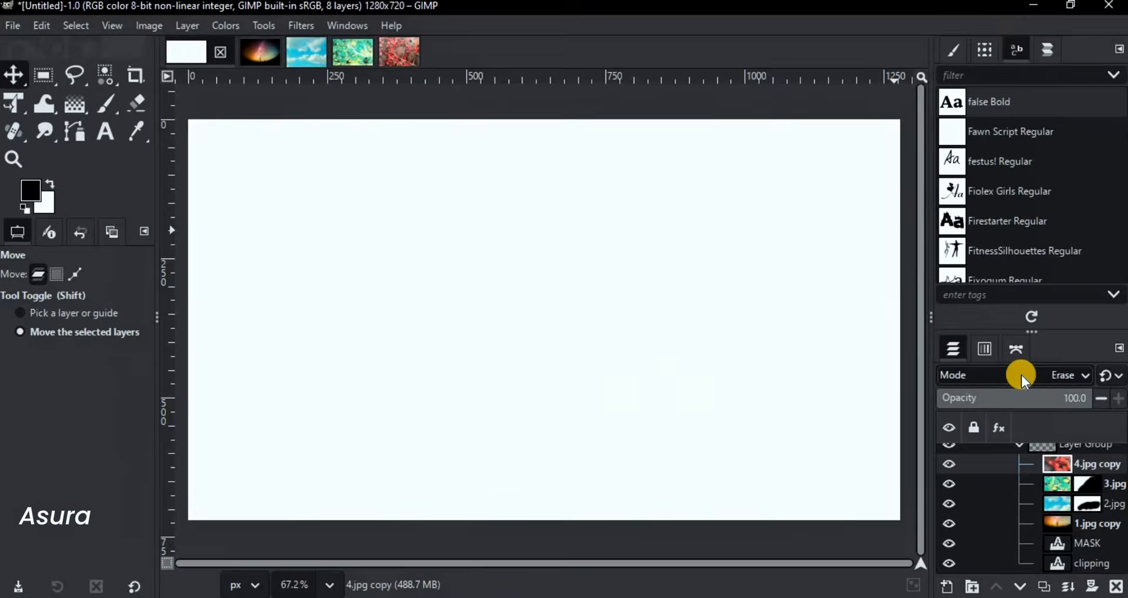
{"action": "scroll", "coordinate": [1021, 375], "scroll_direction": "down", "scroll_amount": 10}
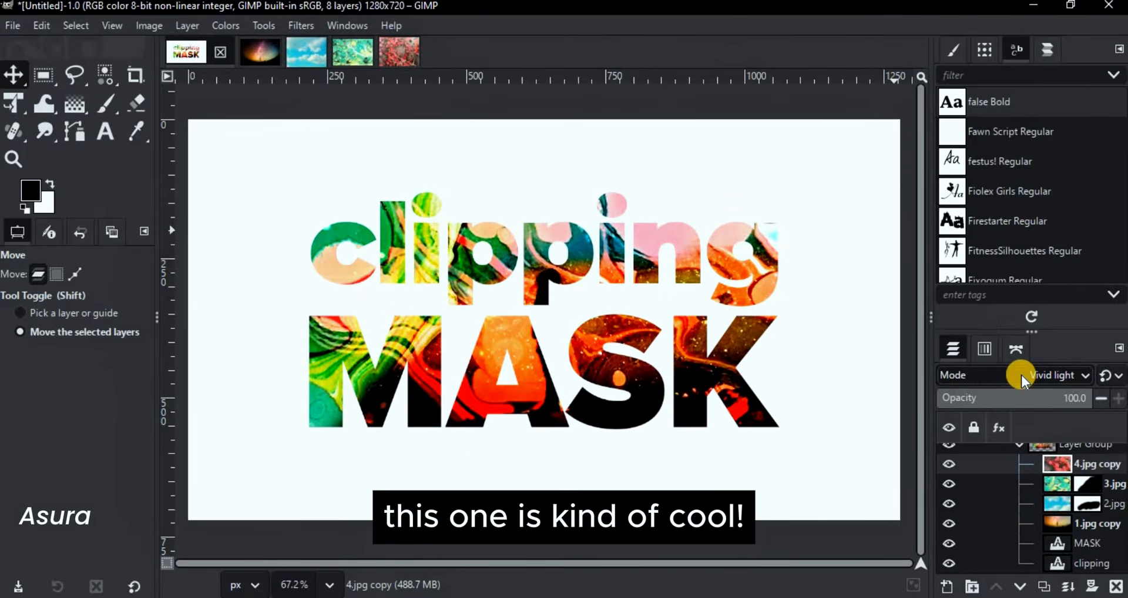
Reposition the masked 2.jpg copy layer beneath the other clipped images.
{"action": "left_click", "coordinate": [1060, 503]}
{"action": "left_click_drag", "start_coordinate": [725, 338], "coordinate": [721, 351]}
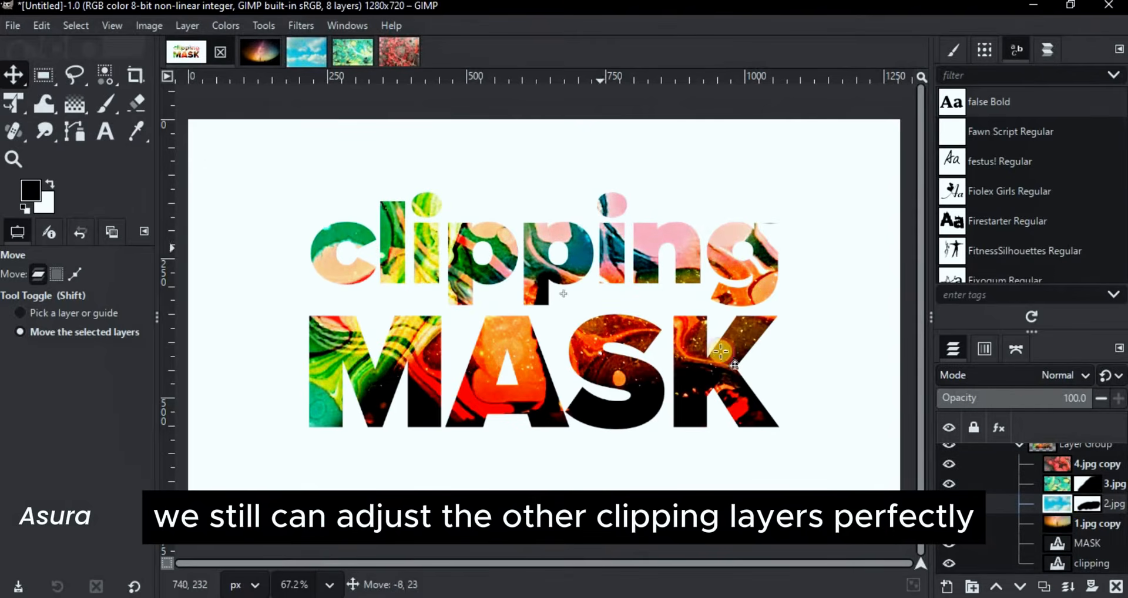
{"action": "left_click_drag", "start_coordinate": [446, 329], "coordinate": [652, 343]}
Lower the 1.jpg copy layer's opacity to 0.
{"action": "scroll", "coordinate": [1055, 491], "scroll_direction": "up", "scroll_amount": 1}
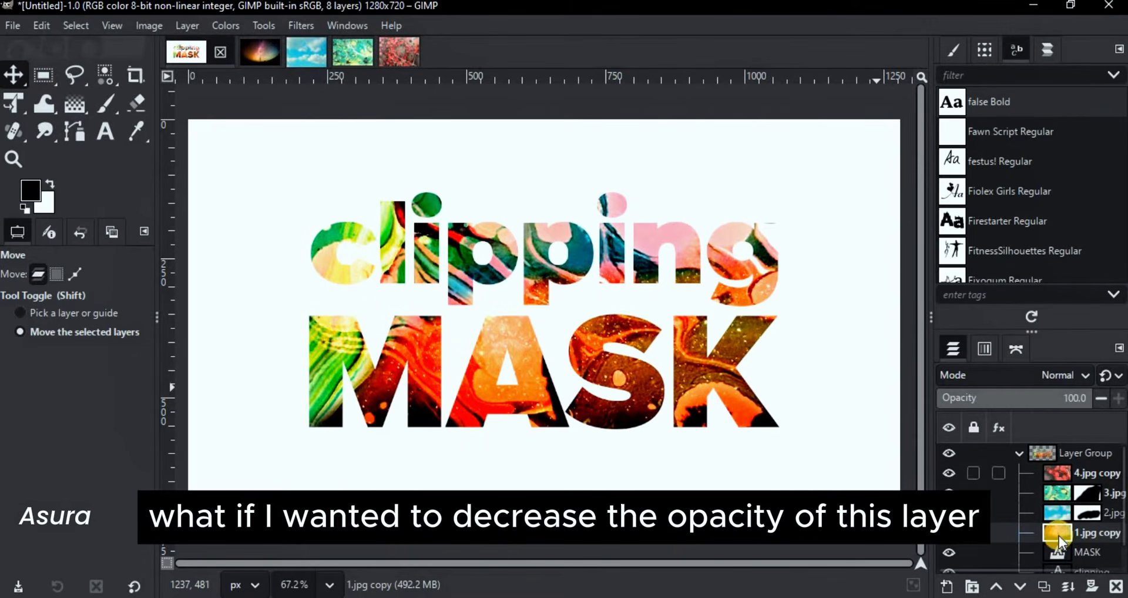
{"action": "left_click", "coordinate": [1074, 398]}
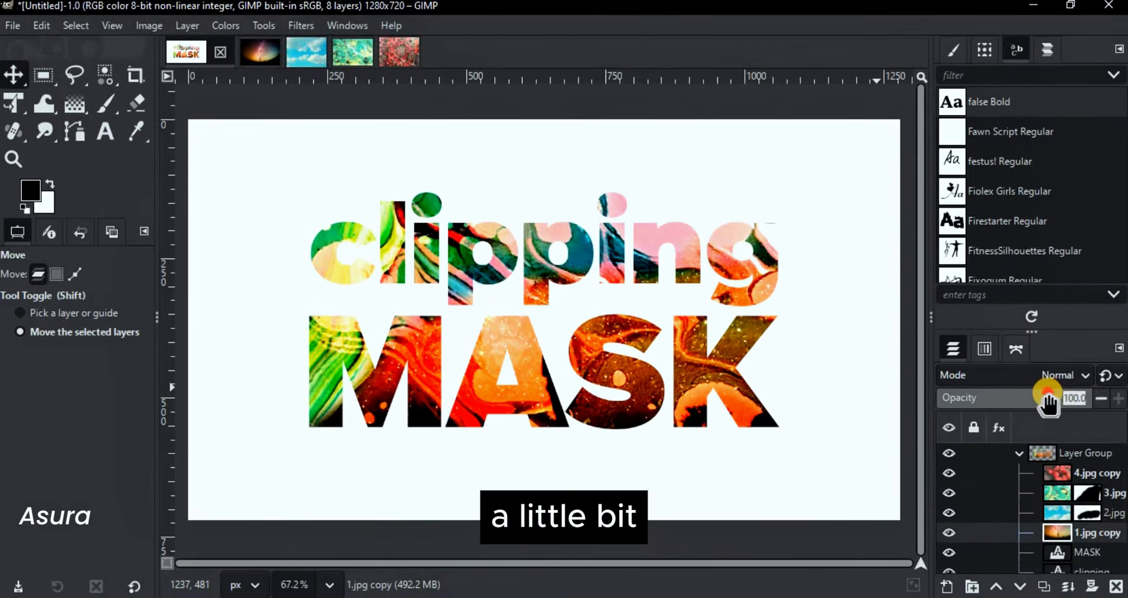
{"action": "left_click_drag", "start_coordinate": [1048, 402], "coordinate": [928, 397]}
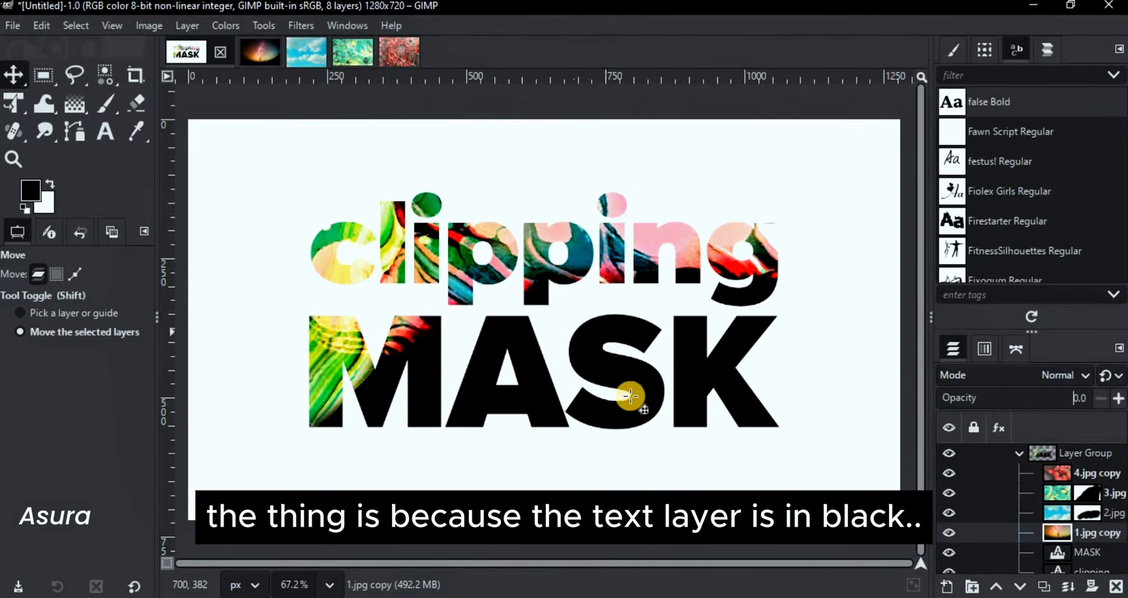
Change the MASK text's color to light grey d9d7d7.
{"action": "scroll", "coordinate": [1072, 530], "scroll_direction": "down", "scroll_amount": 1}
{"action": "left_click", "coordinate": [1056, 531]}
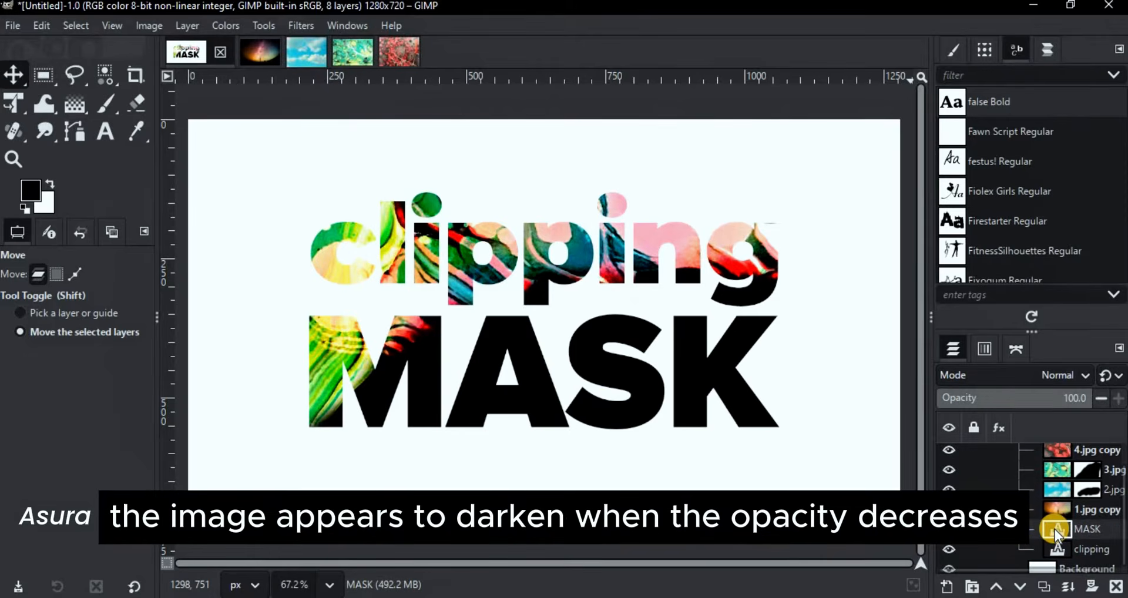
{"action": "double_click", "coordinate": [1055, 530]}
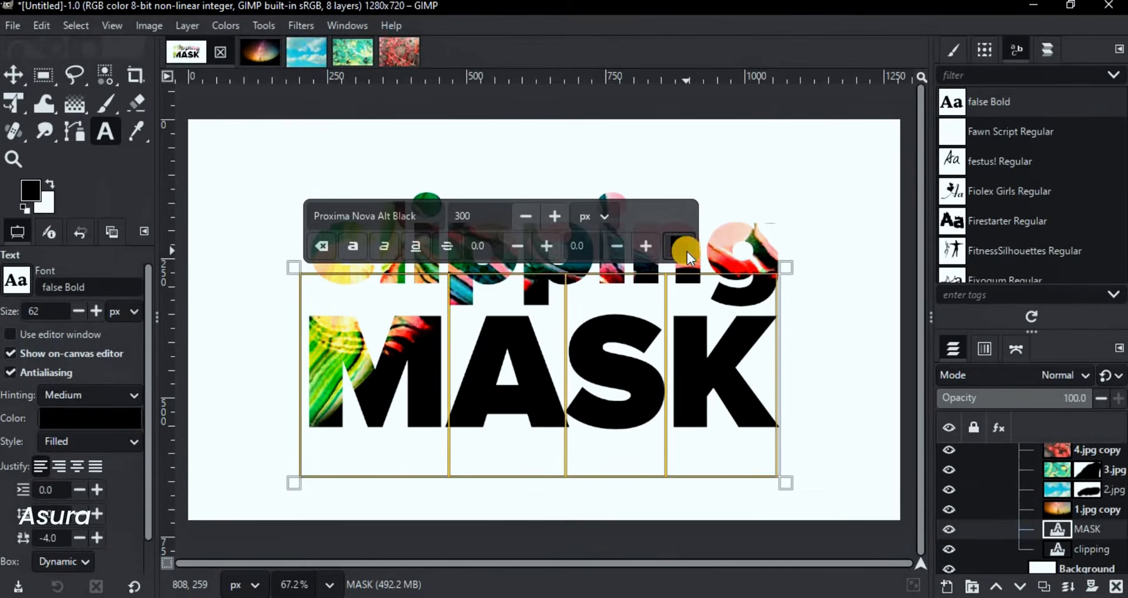
{"action": "left_click", "coordinate": [686, 252]}
{"action": "left_click", "coordinate": [343, 215]}
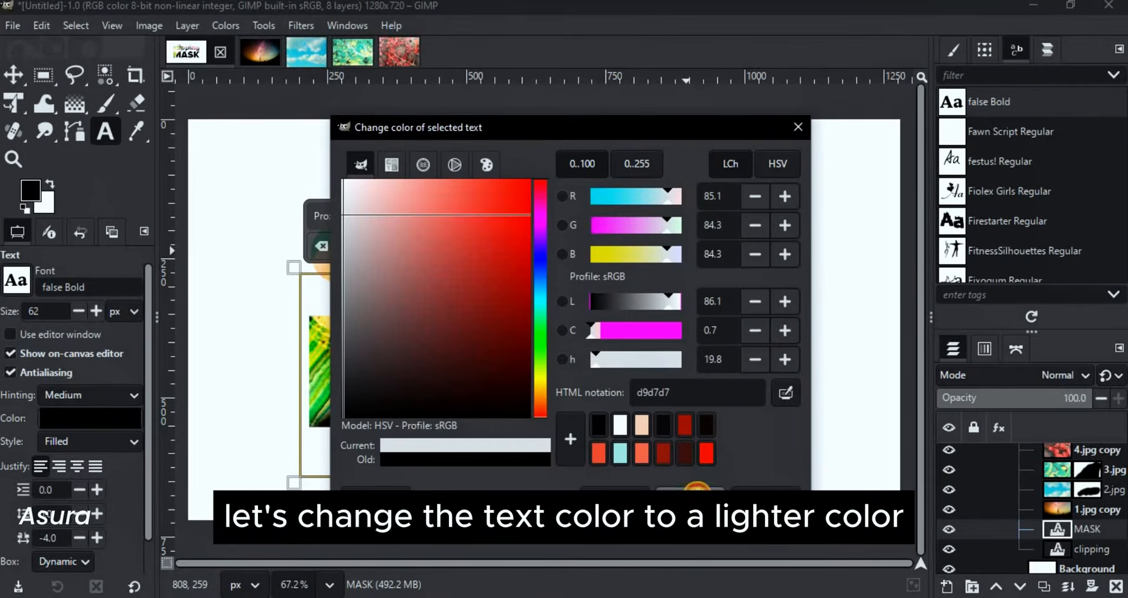
{"action": "left_click", "coordinate": [697, 490]}
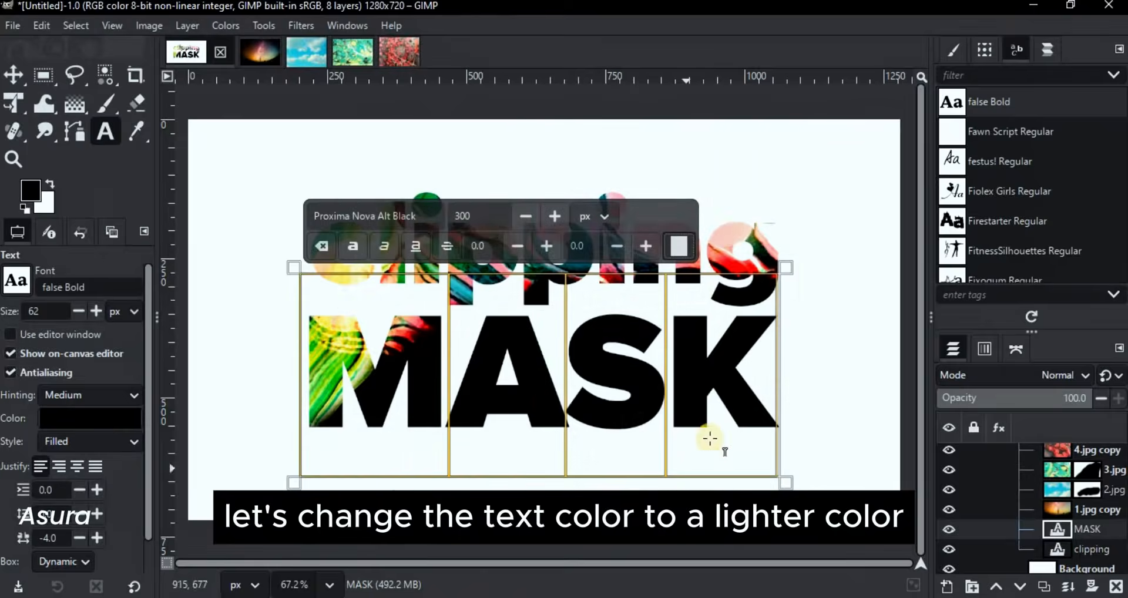
Set the 1.jpg copy layer's opacity to 92.
{"action": "left_click", "coordinate": [1079, 507]}
{"action": "left_click", "coordinate": [1020, 398]}
{"action": "left_click", "coordinate": [1091, 405]}
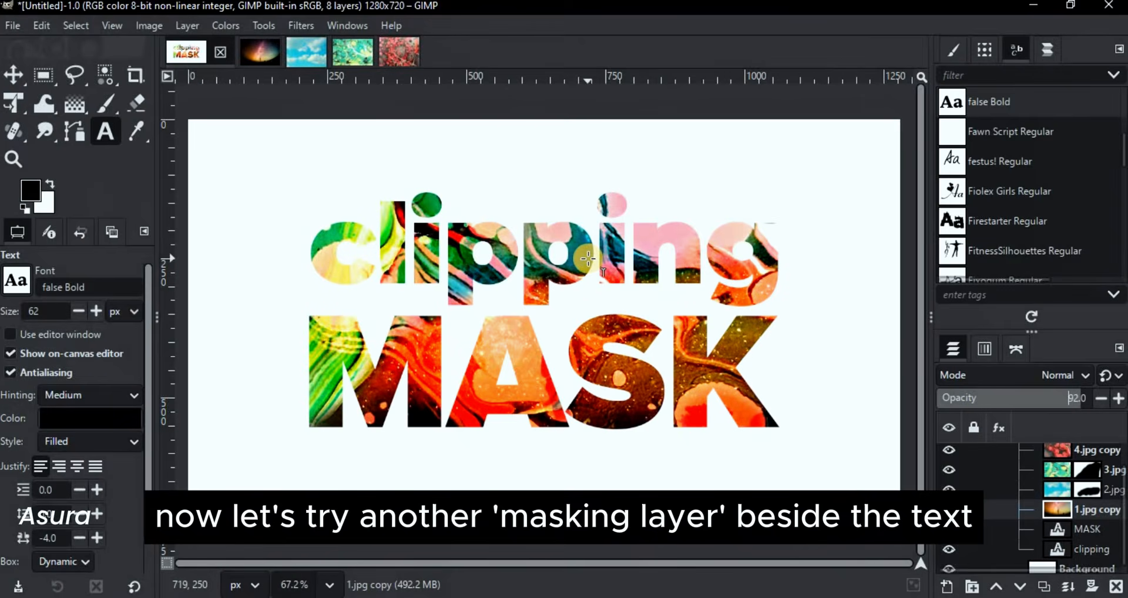
Add a new 1280 × 720 px transparent layer between the 1.jpg copy and MASK layers.
{"action": "scroll", "coordinate": [1055, 467], "scroll_direction": "up", "scroll_amount": 1}
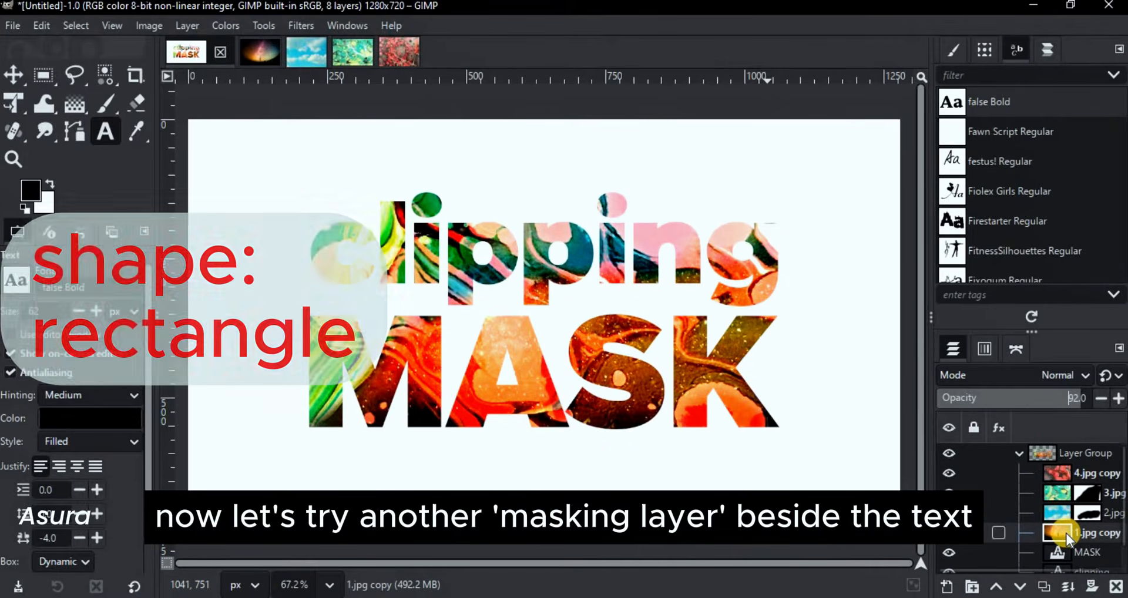
{"action": "scroll", "coordinate": [1066, 532], "scroll_direction": "down", "scroll_amount": 2}
{"action": "left_click", "coordinate": [1079, 521]}
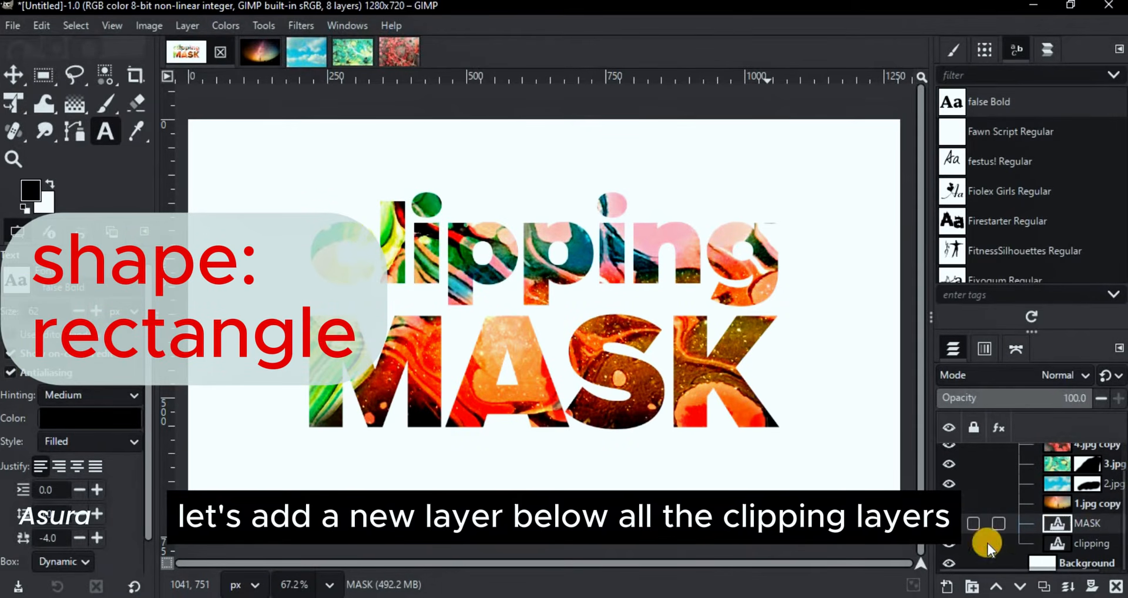
{"action": "left_click", "coordinate": [946, 585]}
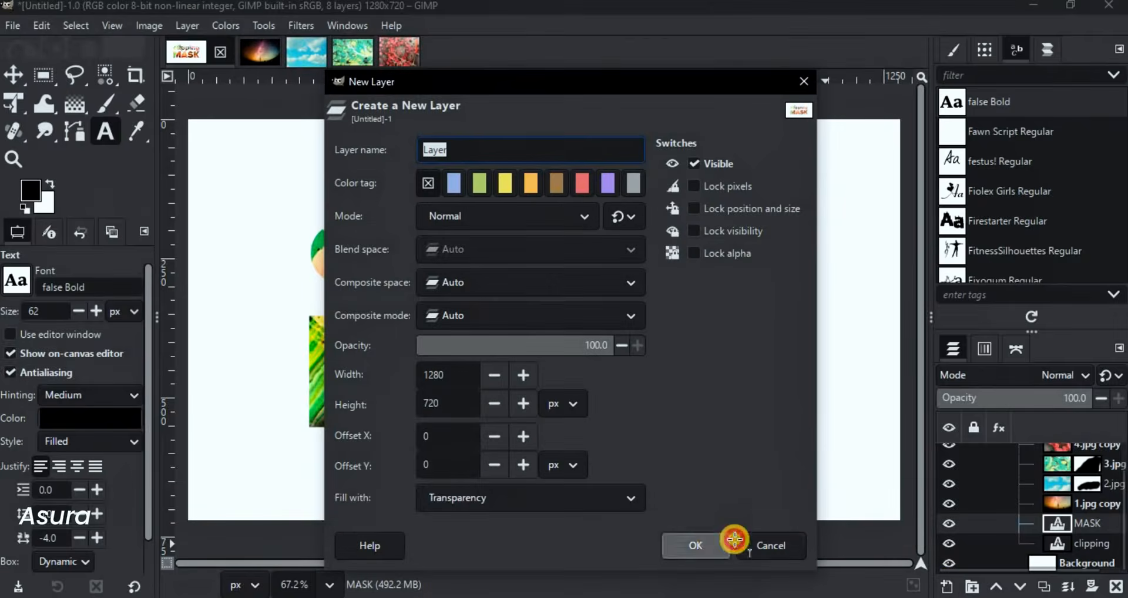
{"action": "left_click", "coordinate": [688, 542]}
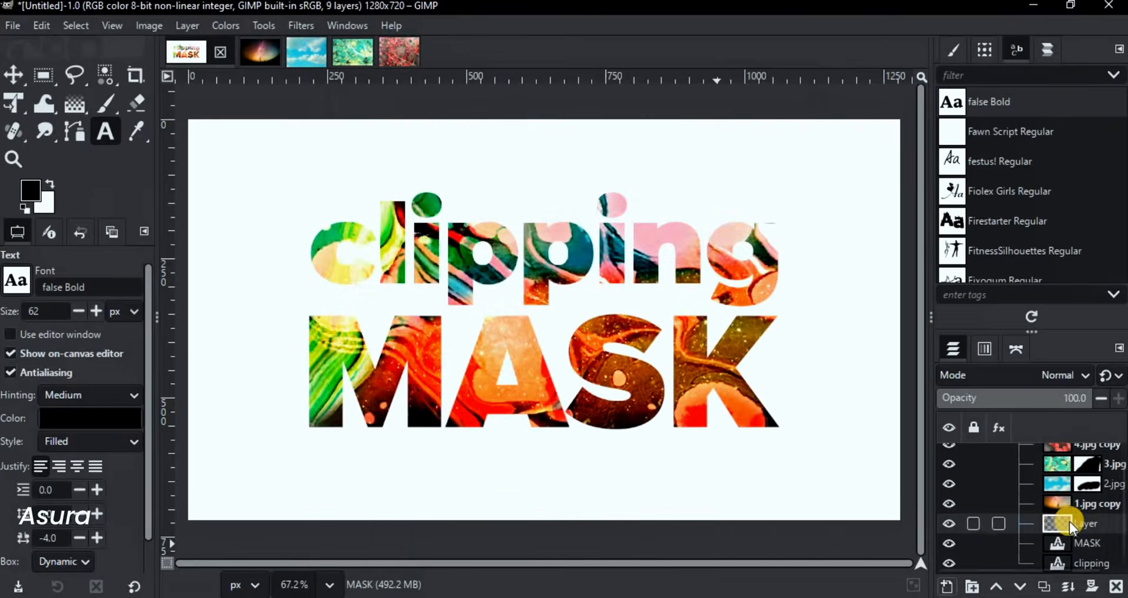
Collapse and reexpand the layer group and check the new layer's order among the masking layers.
{"action": "scroll", "coordinate": [1057, 500], "scroll_direction": "up", "scroll_amount": 1}
{"action": "left_click", "coordinate": [1056, 449]}
{"action": "left_click", "coordinate": [1021, 452]}
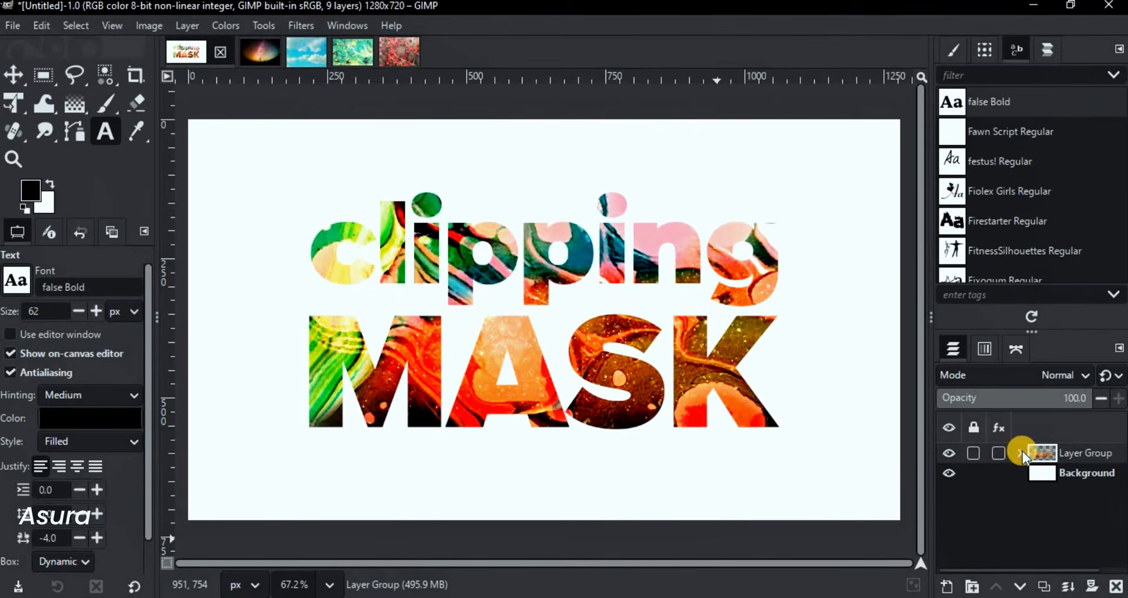
{"action": "left_click", "coordinate": [1020, 452]}
{"action": "scroll", "coordinate": [1043, 509], "scroll_direction": "down", "scroll_amount": 1}
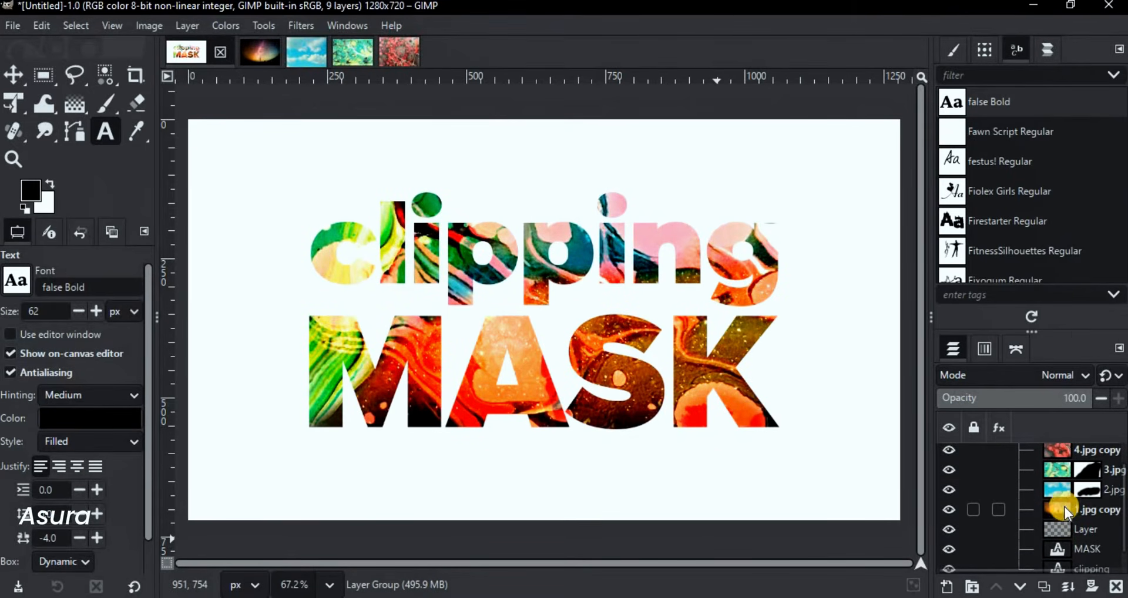
{"action": "scroll", "coordinate": [1064, 513], "scroll_direction": "down", "scroll_amount": 1}
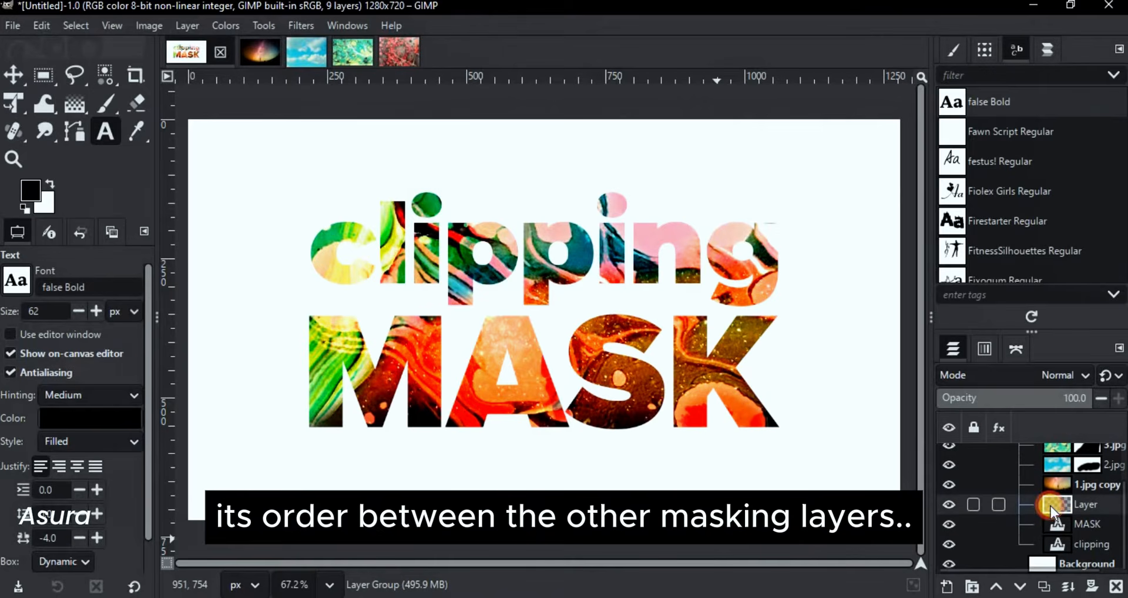
Fill a rectangle of about 150 × 165 px with black near the canvas's upper-left corner on the new layer and clear the selection.
{"action": "left_click_drag", "start_coordinate": [1055, 542], "coordinate": [1059, 506]}
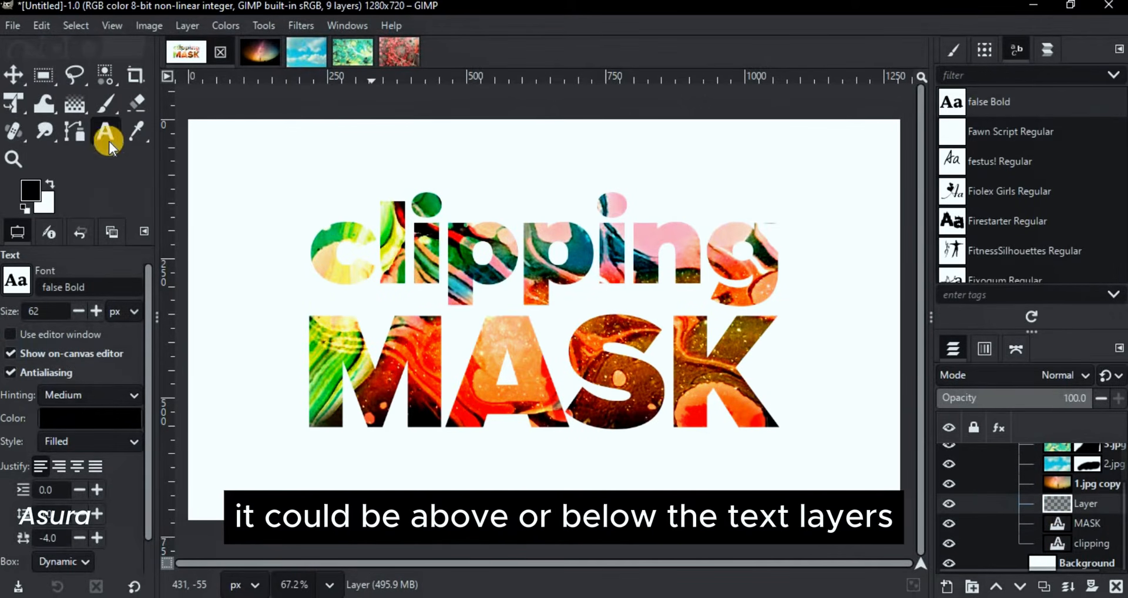
{"action": "left_click", "coordinate": [52, 78]}
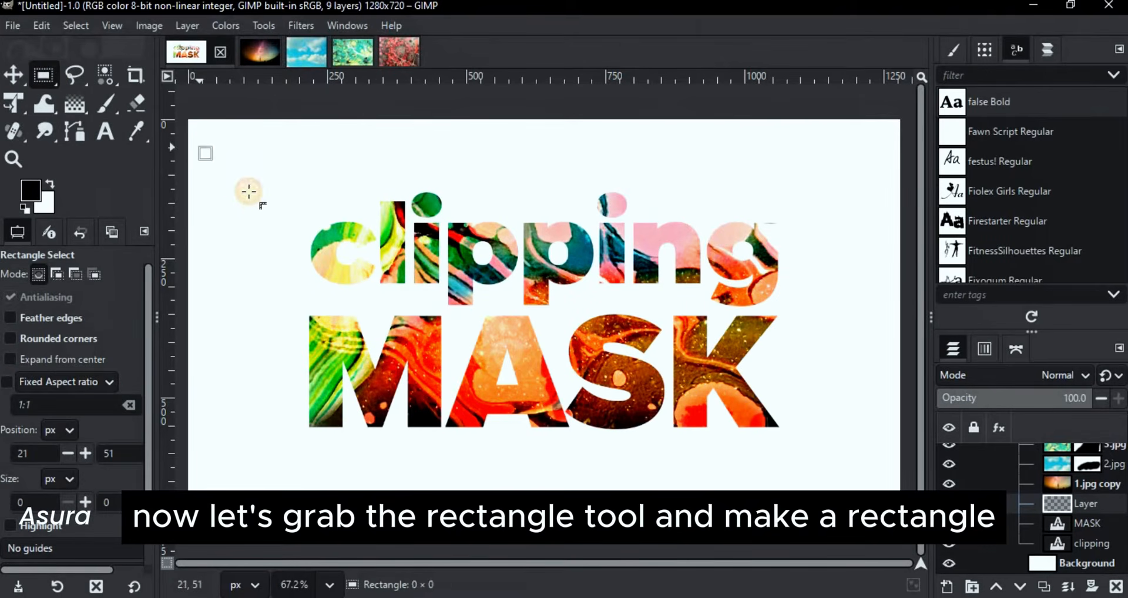
{"action": "left_click_drag", "start_coordinate": [283, 239], "coordinate": [283, 239]}
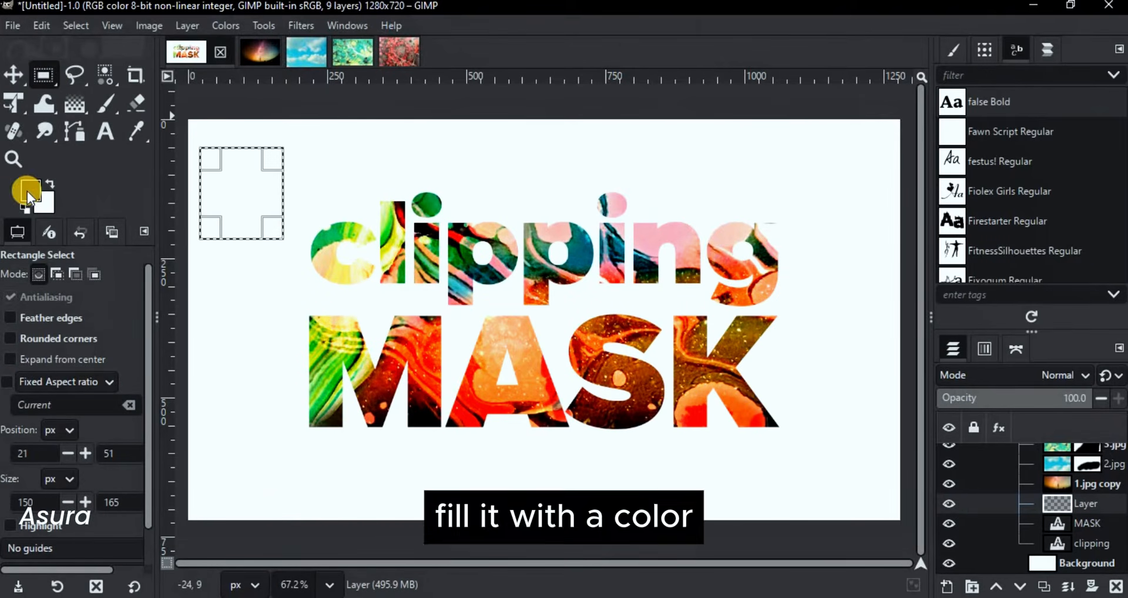
{"action": "left_click_drag", "start_coordinate": [30, 190], "coordinate": [227, 183]}
{"action": "left_click", "coordinate": [78, 26]}
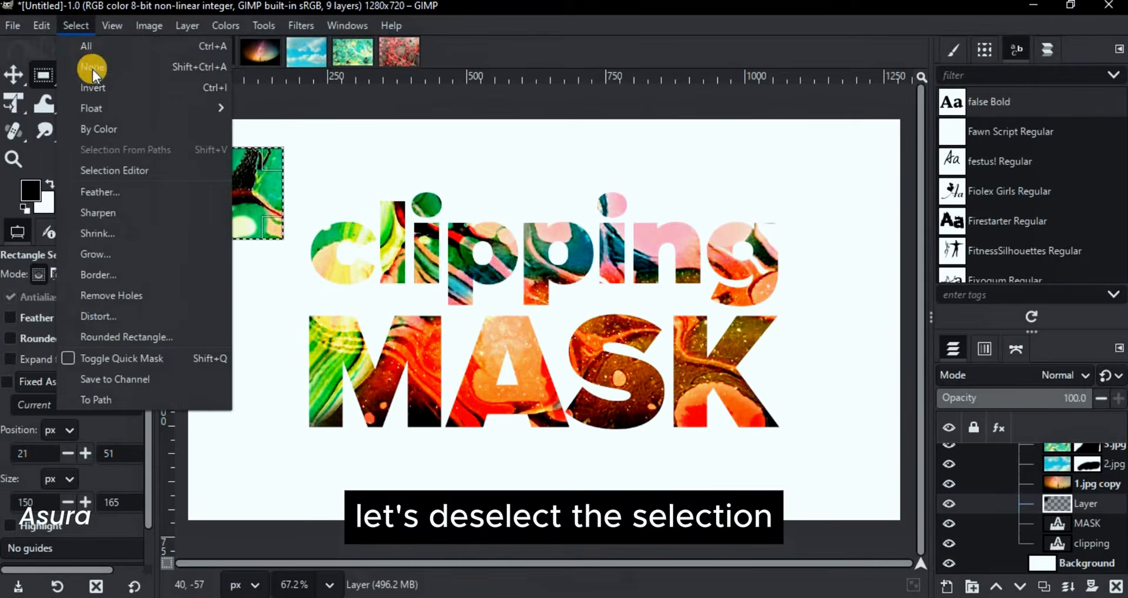
{"action": "left_click", "coordinate": [93, 65]}
Crop the rectangle's layer to its content and move the rectangle to the canvas's lower-left corner.
{"action": "left_click", "coordinate": [13, 75]}
{"action": "left_click_drag", "start_coordinate": [266, 178], "coordinate": [819, 370]}
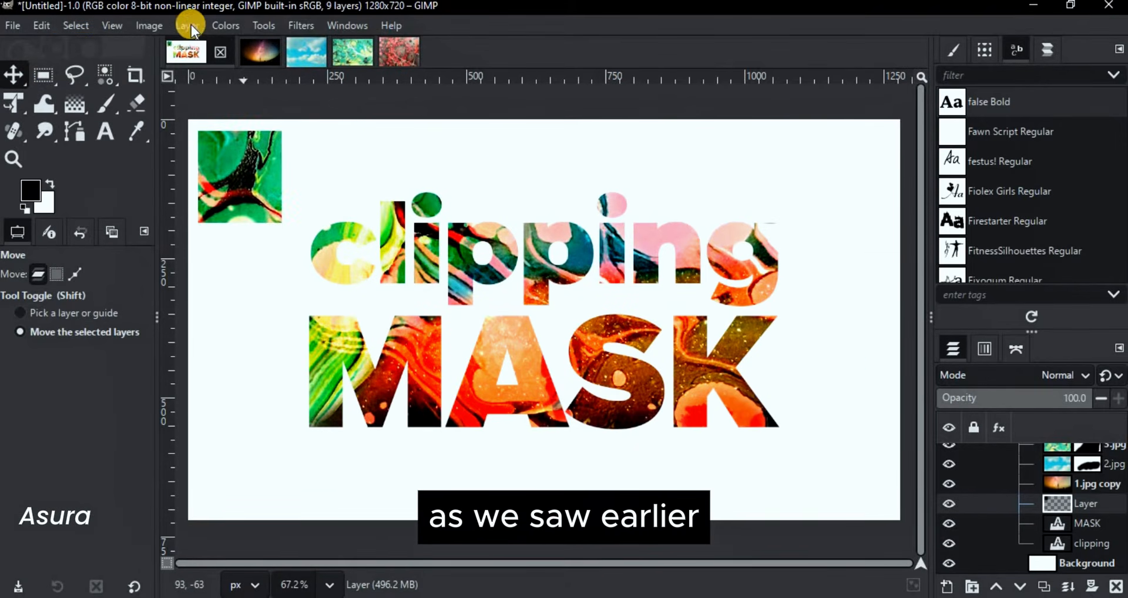
{"action": "left_click", "coordinate": [189, 25]}
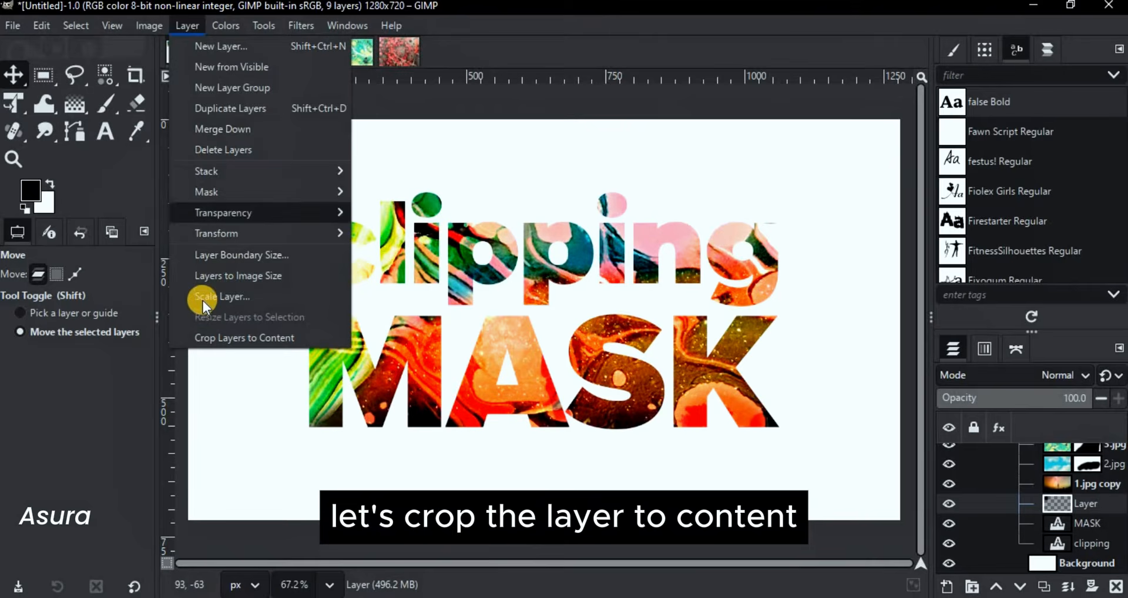
{"action": "left_click", "coordinate": [219, 337]}
{"action": "left_click_drag", "start_coordinate": [207, 359], "coordinate": [262, 422]}
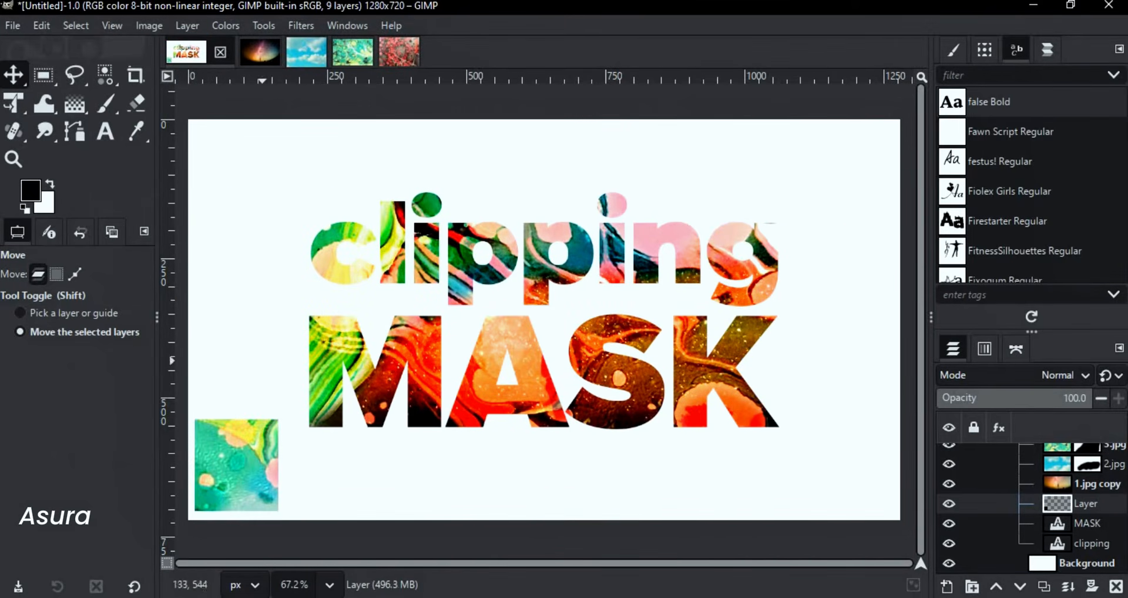
Add a new layer with a black-filled ellipse and move the ellipse to the canvas's upper-right corner.
{"action": "left_click", "coordinate": [946, 585]}
{"action": "key", "text": "Return"}
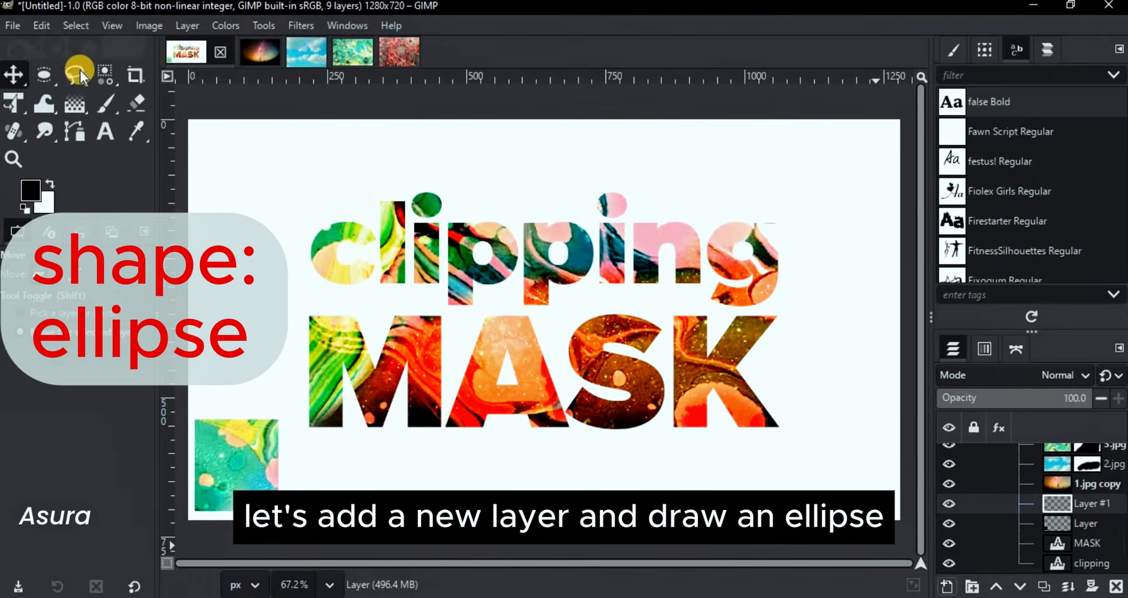
{"action": "left_click", "coordinate": [44, 74]}
{"action": "left_click_drag", "start_coordinate": [199, 131], "coordinate": [277, 206]}
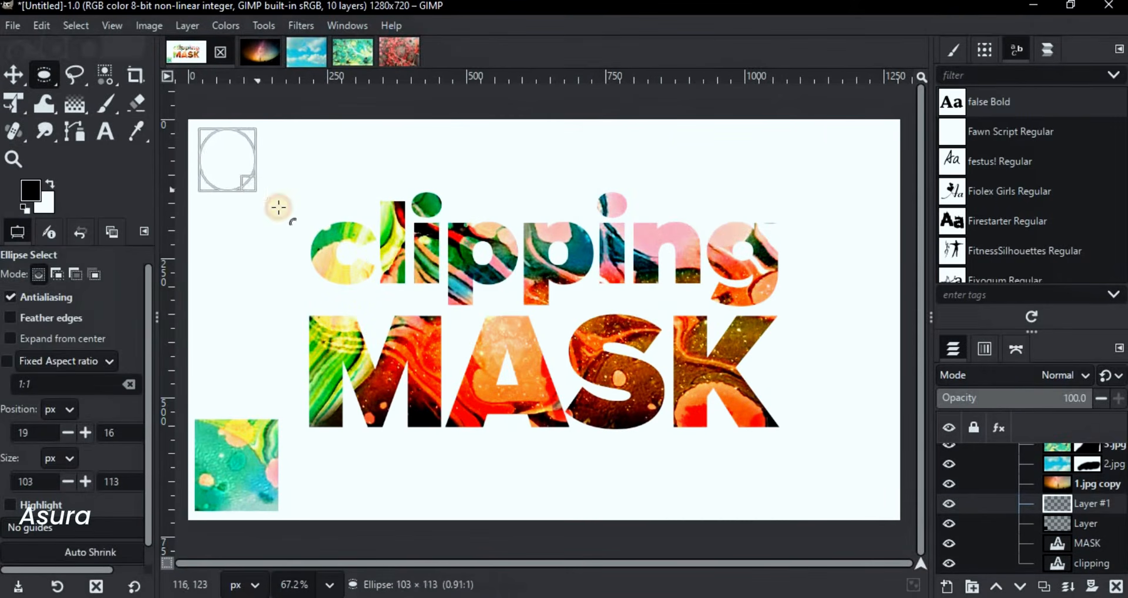
{"action": "left_click", "coordinate": [11, 70]}
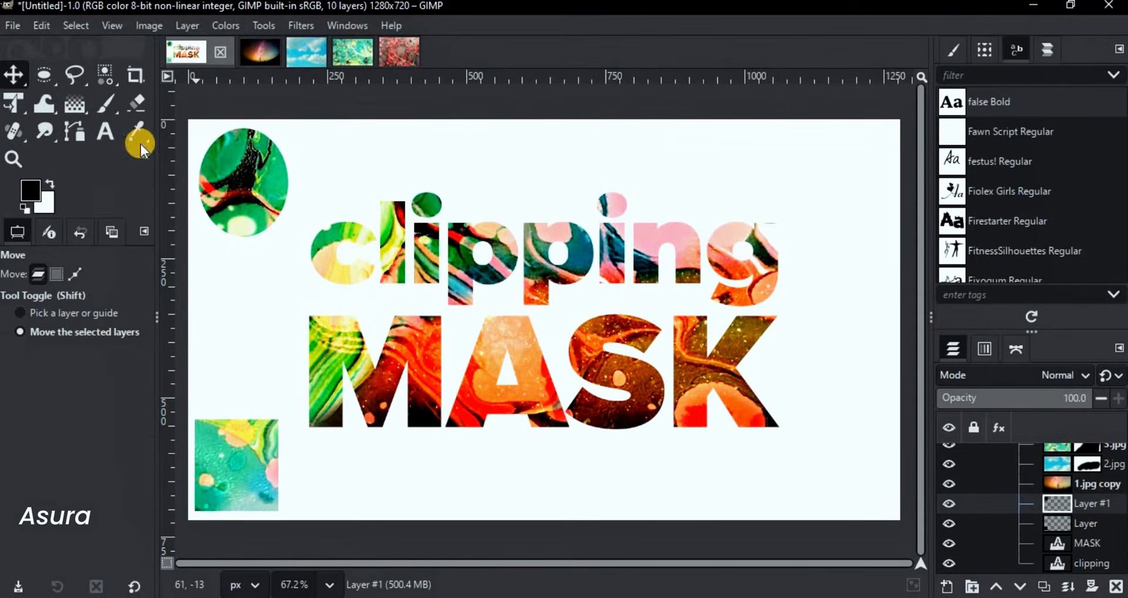
{"action": "left_click_drag", "start_coordinate": [306, 185], "coordinate": [843, 187]}
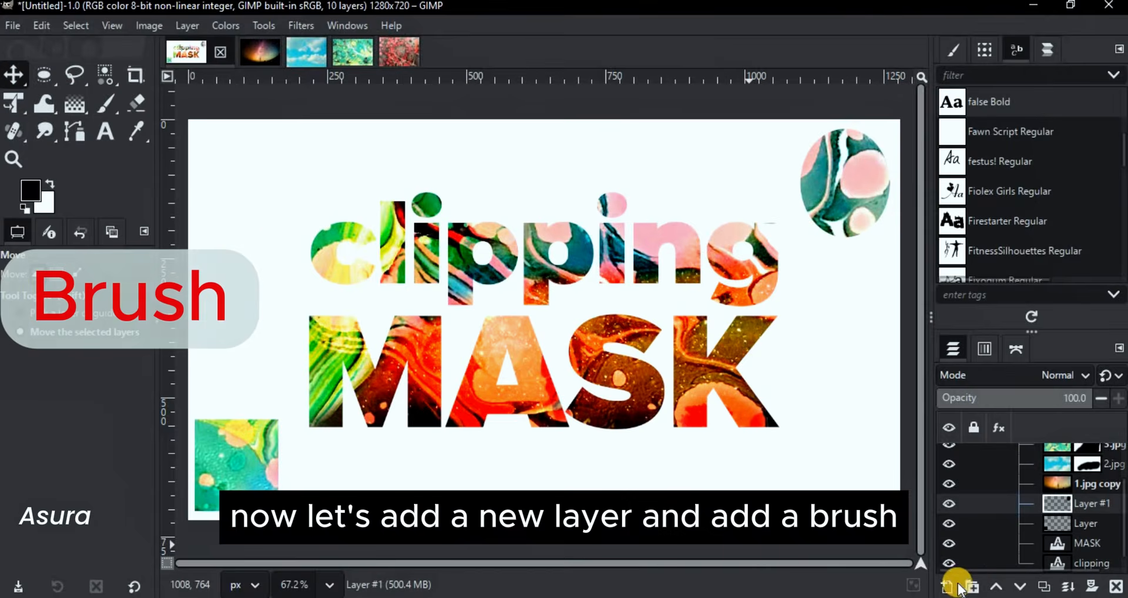
Add a new layer, paint a splatter brush mark on it and move the mark to the canvas's lower-right corner.
{"action": "left_click", "coordinate": [946, 587]}
{"action": "left_click", "coordinate": [704, 550]}
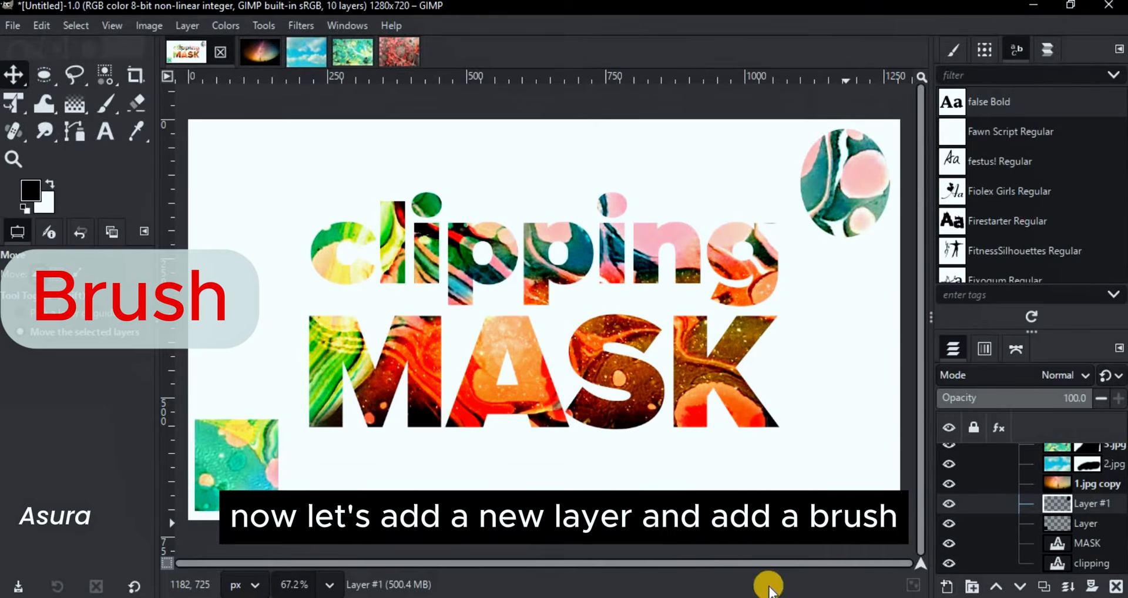
{"action": "left_click", "coordinate": [109, 103]}
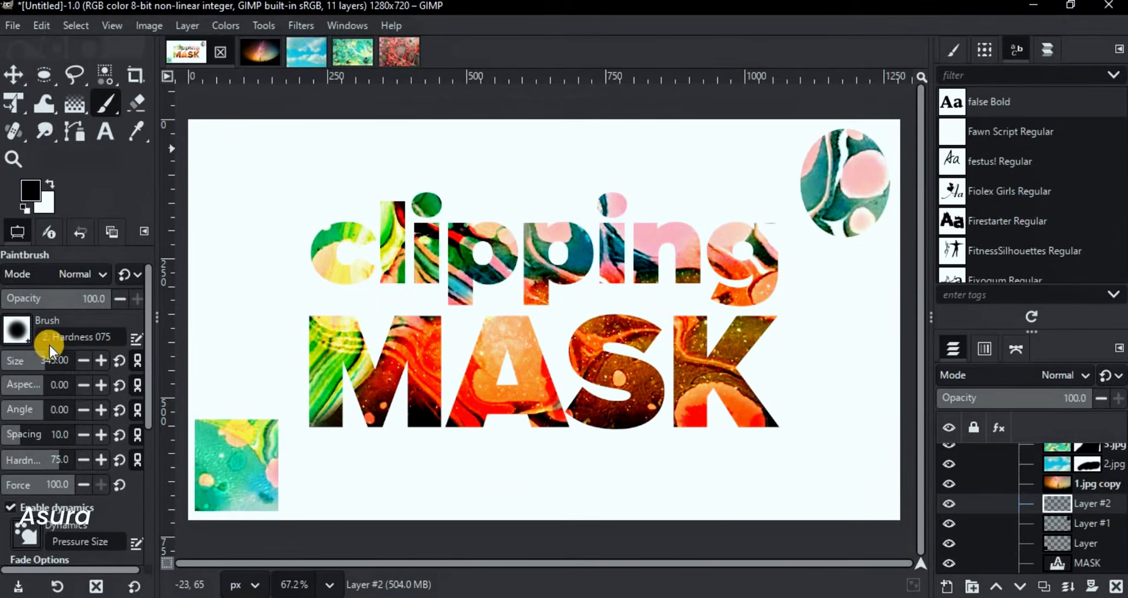
{"action": "left_click", "coordinate": [50, 345]}
{"action": "left_click", "coordinate": [167, 140]}
{"action": "left_click", "coordinate": [92, 62]}
{"action": "mouse_move", "coordinate": [265, 171]}
{"action": "left_mouse_down"}
{"action": "mouse_move", "coordinate": [316, 269]}
{"action": "mouse_move", "coordinate": [280, 265]}
{"action": "mouse_move", "coordinate": [313, 254]}
{"action": "mouse_move", "coordinate": [795, 430]}
{"action": "mouse_move", "coordinate": [848, 485]}
{"action": "left_mouse_up"}
{"action": "key", "text": "m"}
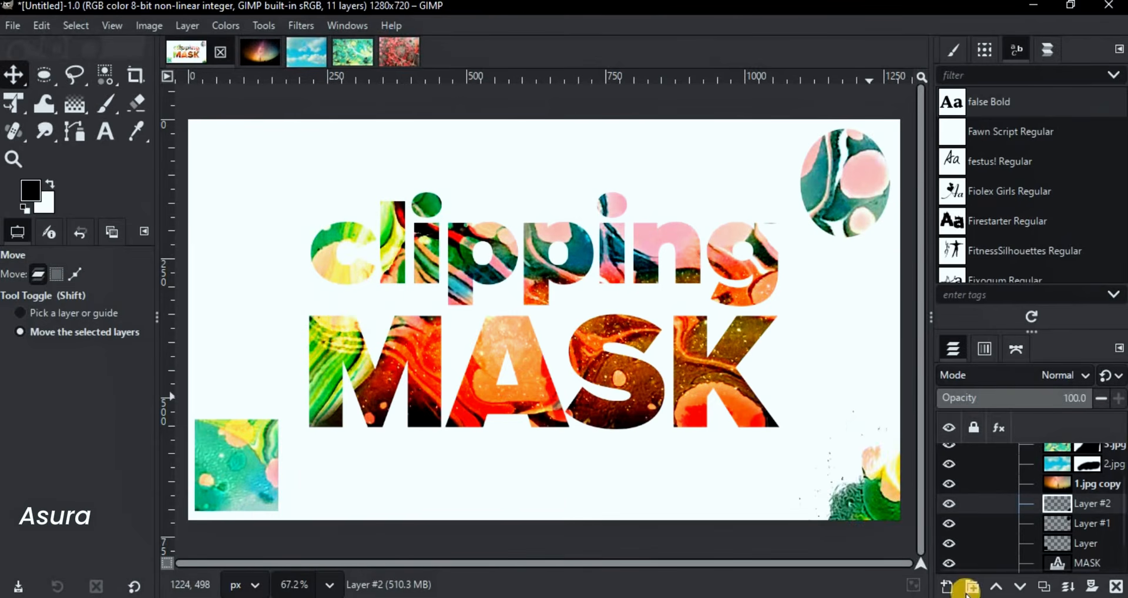
Add a new layer and draw a closed, curved path across the canvas's upper-left corner with the Paths tool.
{"action": "left_click", "coordinate": [946, 586]}
{"action": "left_click", "coordinate": [693, 544]}
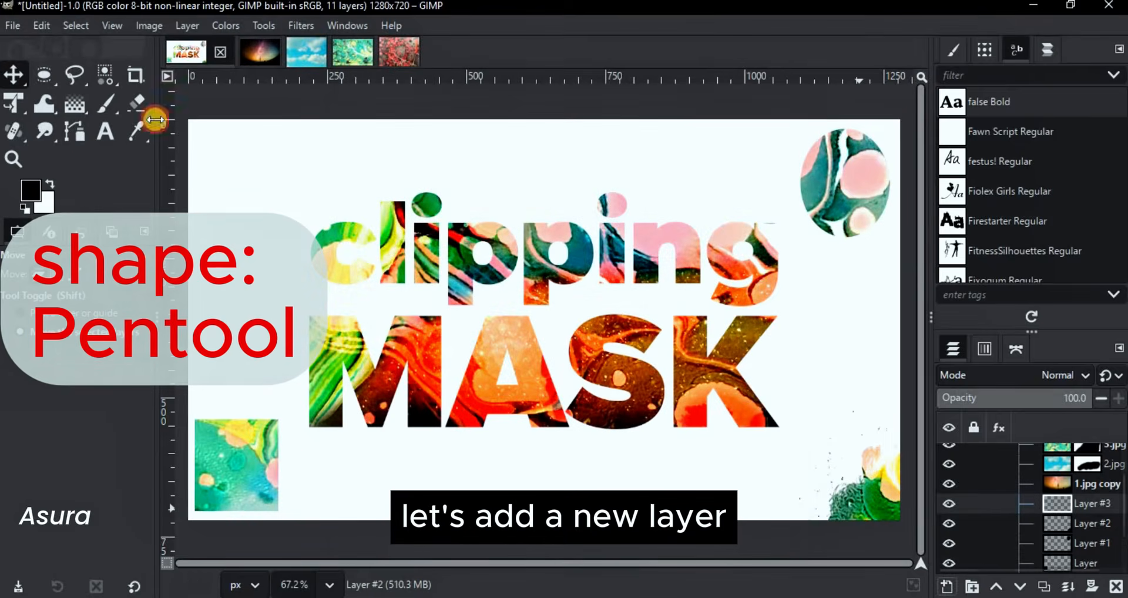
{"action": "left_click", "coordinate": [73, 133]}
{"action": "scroll", "coordinate": [276, 164], "scroll_direction": "down", "scroll_amount": 2, "text": "ctrl"}
{"action": "left_click", "coordinate": [257, 205]}
{"action": "left_click", "coordinate": [378, 141]}
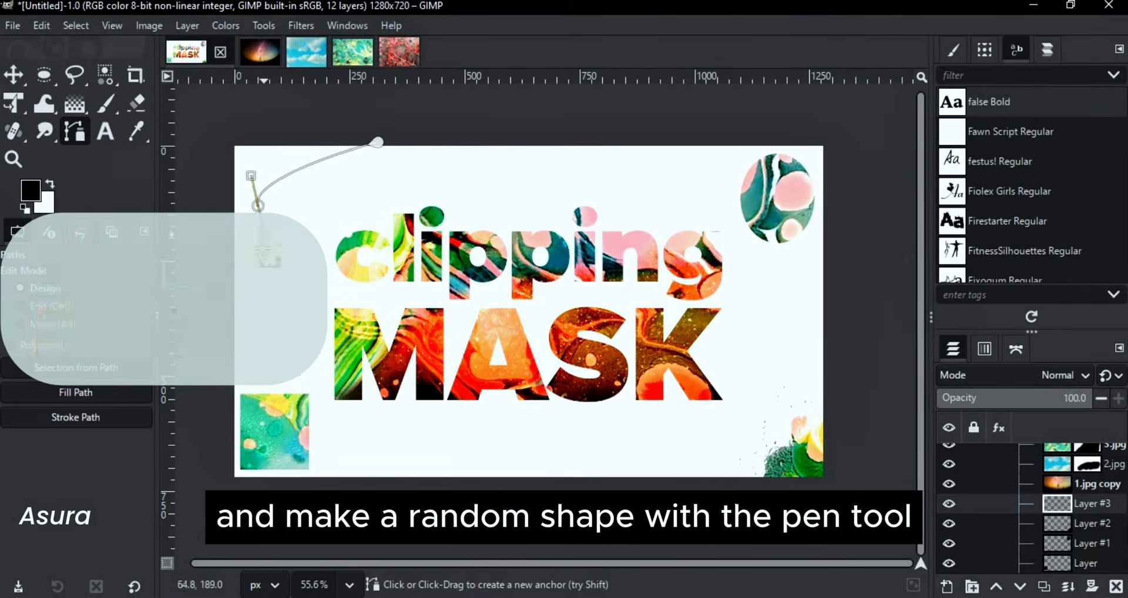
{"action": "left_click_drag", "start_coordinate": [263, 255], "coordinate": [251, 259]}
{"action": "left_click_drag", "start_coordinate": [359, 128], "coordinate": [382, 128]}
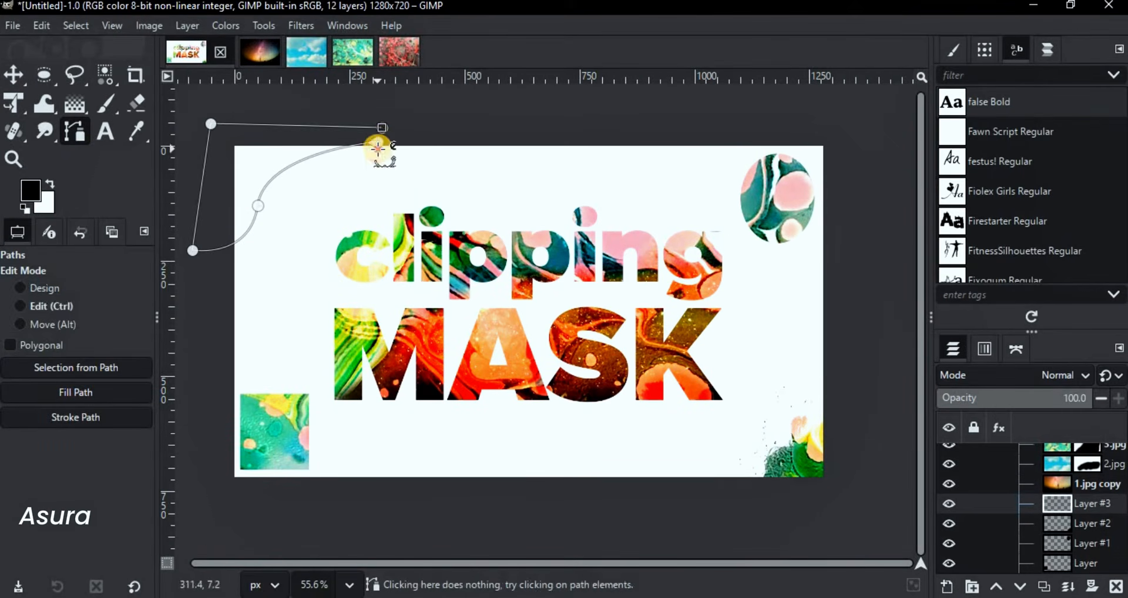
Create a selection from the corner path, fill it with black, deselect and position the shape in the upper-left corner.
{"action": "left_click", "coordinate": [79, 367]}
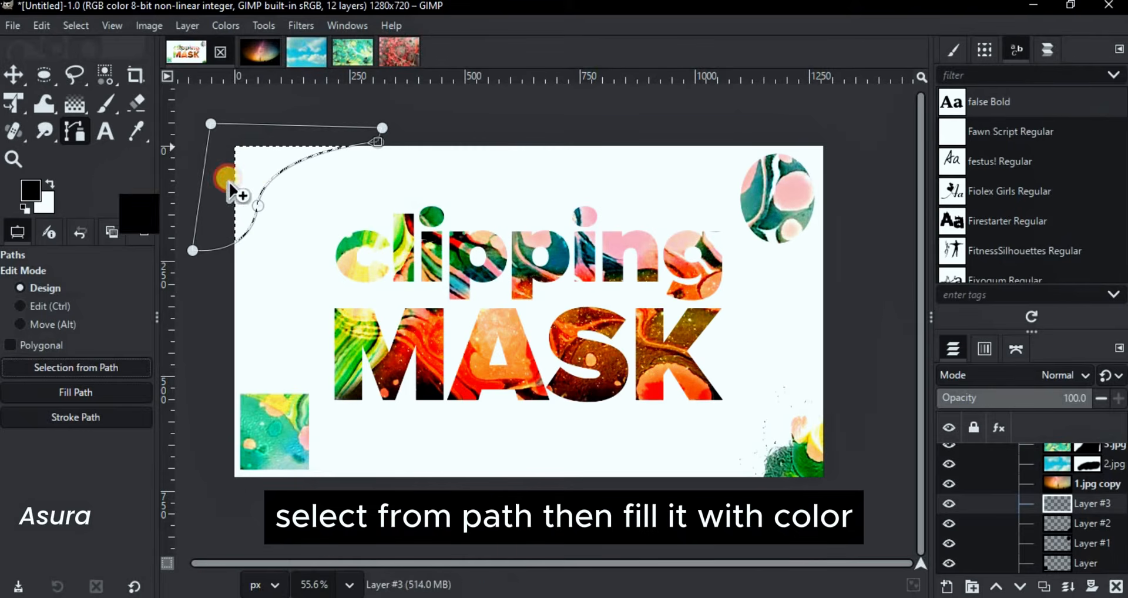
{"action": "left_click_drag", "start_coordinate": [228, 182], "coordinate": [257, 174]}
{"action": "left_click", "coordinate": [66, 25]}
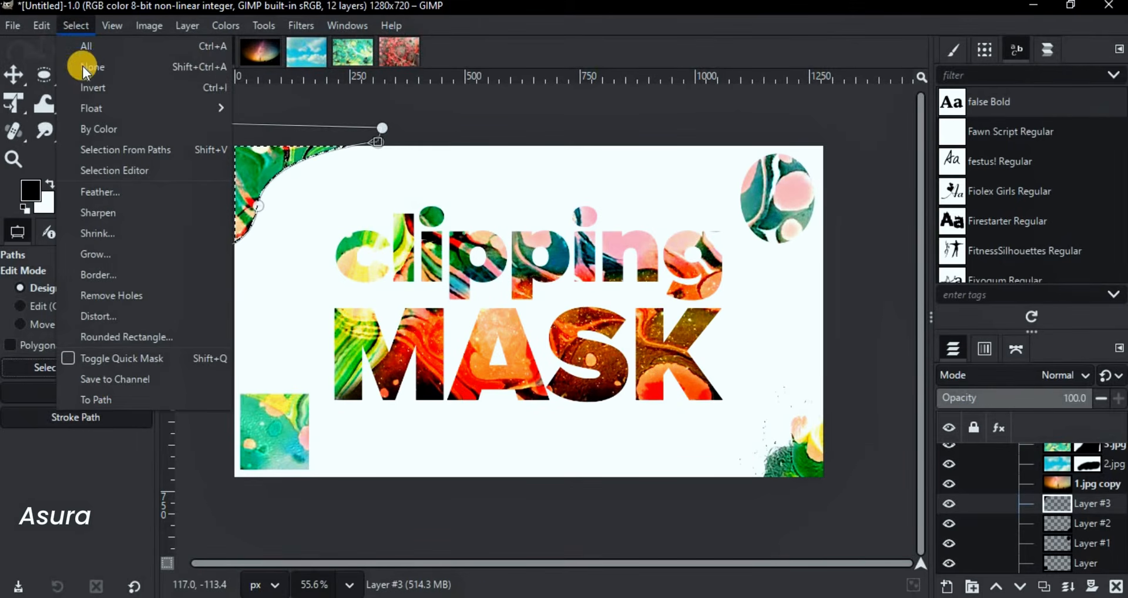
{"action": "left_click", "coordinate": [82, 66]}
{"action": "key", "text": "m"}
{"action": "left_click_drag", "start_coordinate": [253, 176], "coordinate": [214, 111]}
Try replacing the K in the MASK text with a lowercase s, and restore the K.
{"action": "scroll", "coordinate": [1044, 496], "scroll_direction": "down", "scroll_amount": 3}
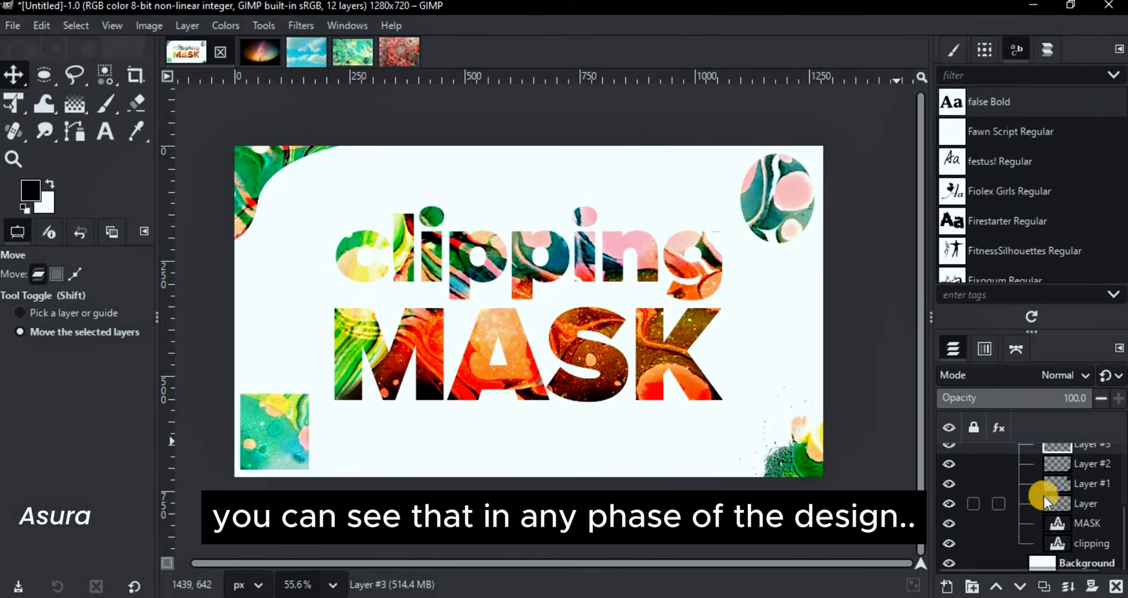
{"action": "double_click", "coordinate": [1056, 525]}
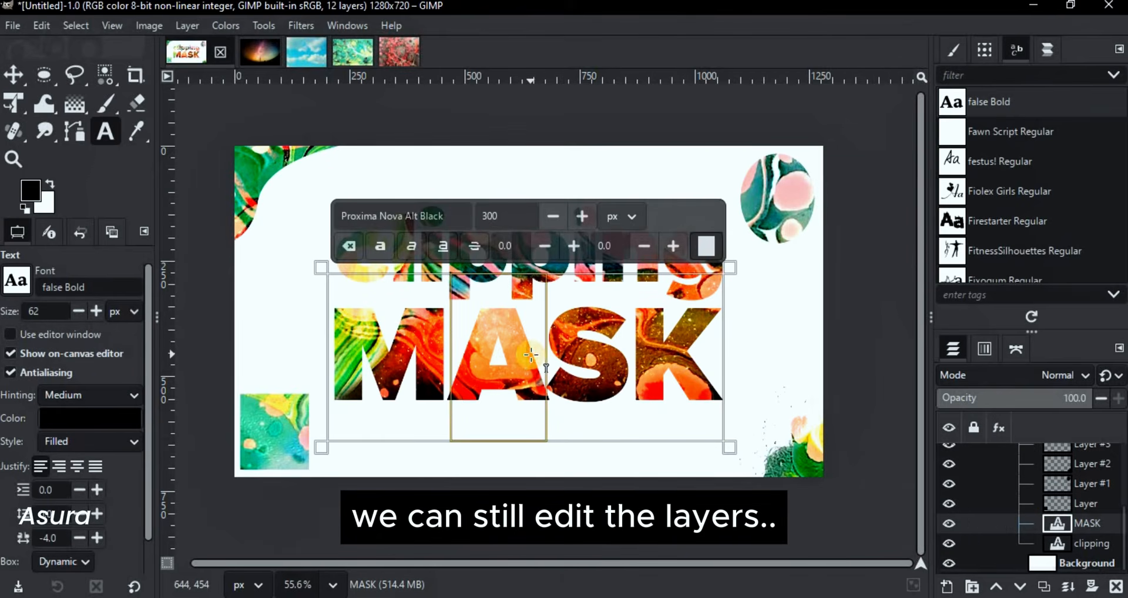
{"action": "left_click", "coordinate": [730, 376]}
{"action": "key", "text": "BackSpace"}
{"action": "type", "text": "s"}
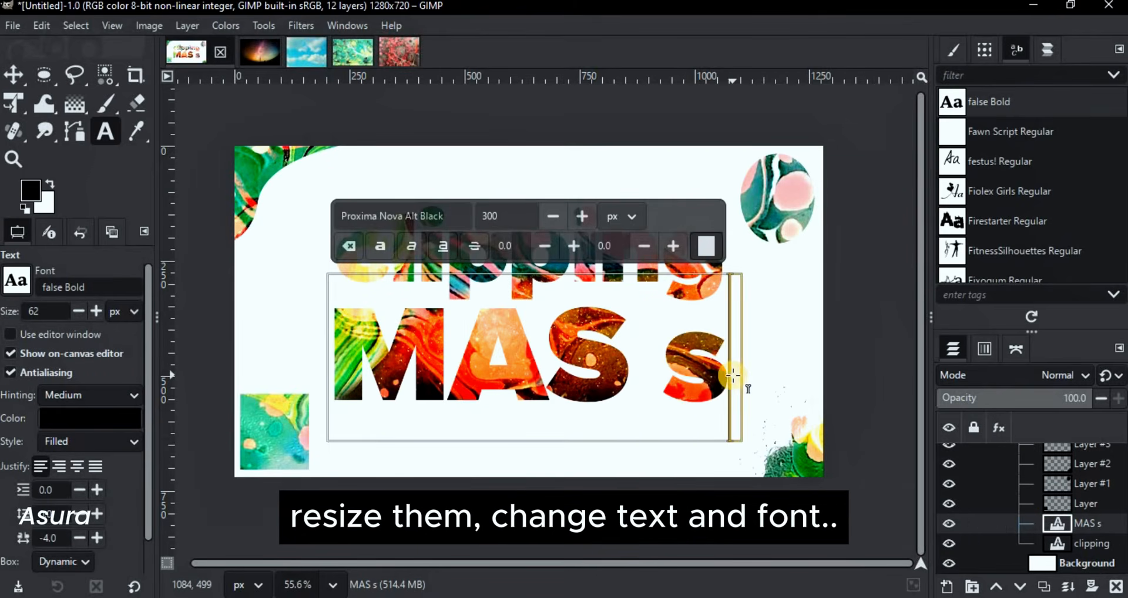
{"action": "key", "text": "BackSpace"}
{"action": "key", "text": "BackSpace"}
{"action": "type", "text": "K"}
Try the AB Nirvana* Regular font on the whole MASK text and reposition it, reverting to the original design.
{"action": "key", "text": "ctrl+a"}
{"action": "left_click", "coordinate": [428, 216]}
{"action": "type", "text": "ab"}
{"action": "key", "text": "Return"}
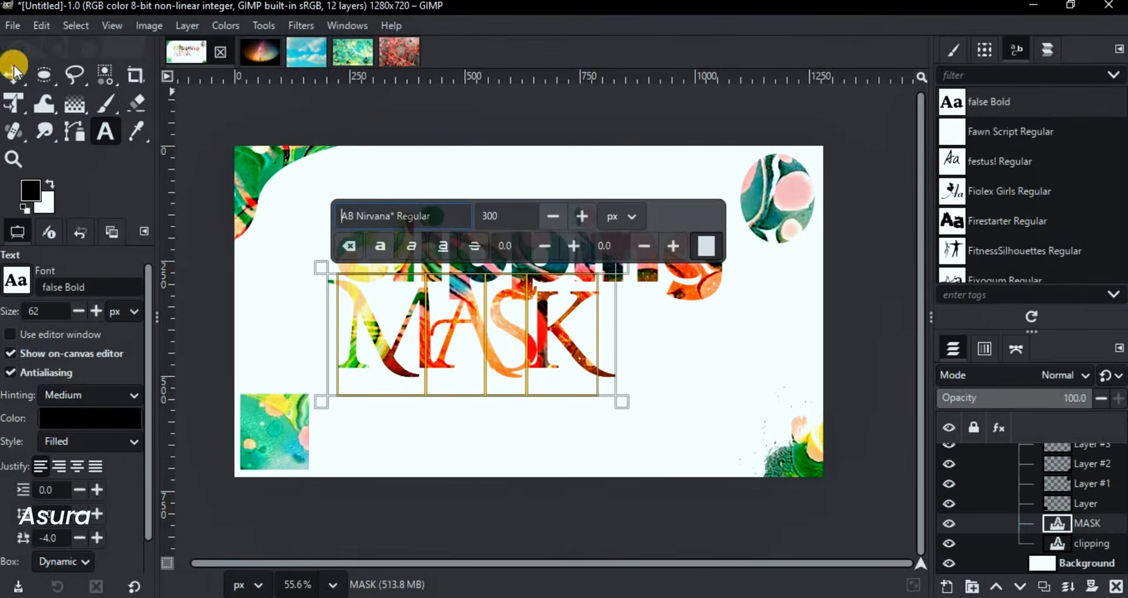
{"action": "left_click", "coordinate": [14, 75]}
{"action": "left_click_drag", "start_coordinate": [618, 304], "coordinate": [687, 332]}
{"action": "key", "text": "z"}
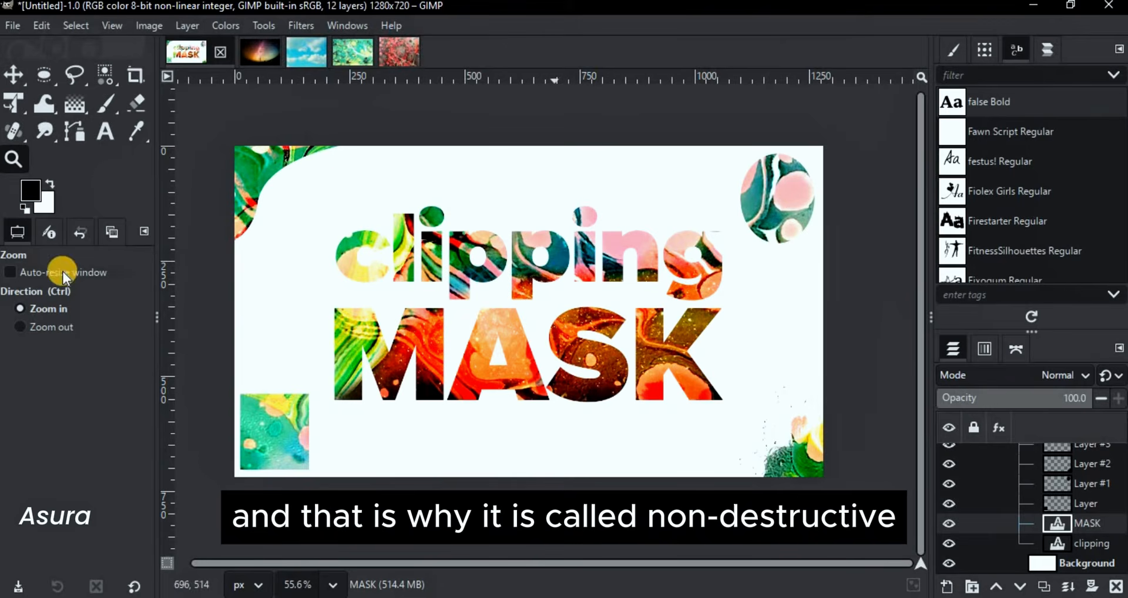
Hide and show the 4.jpg, 3.jpg, 2.jpg and 1.jpg copy layers one by one to compare their effect on the design.
{"action": "scroll", "coordinate": [1066, 523], "scroll_direction": "up", "scroll_amount": 3}
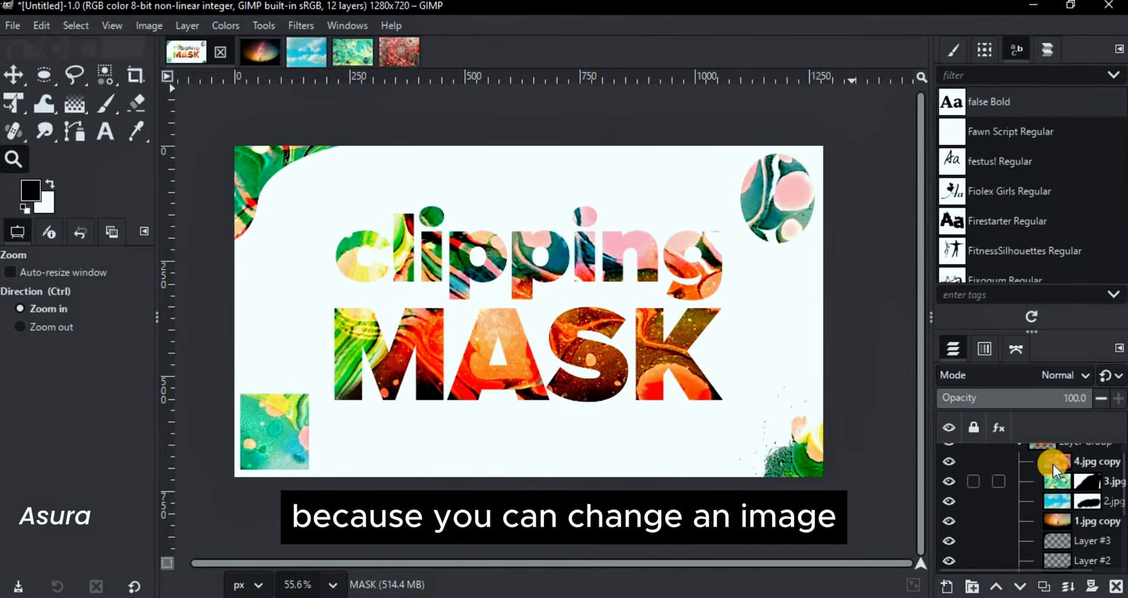
{"action": "left_click", "coordinate": [1054, 461]}
{"action": "left_click", "coordinate": [948, 462]}
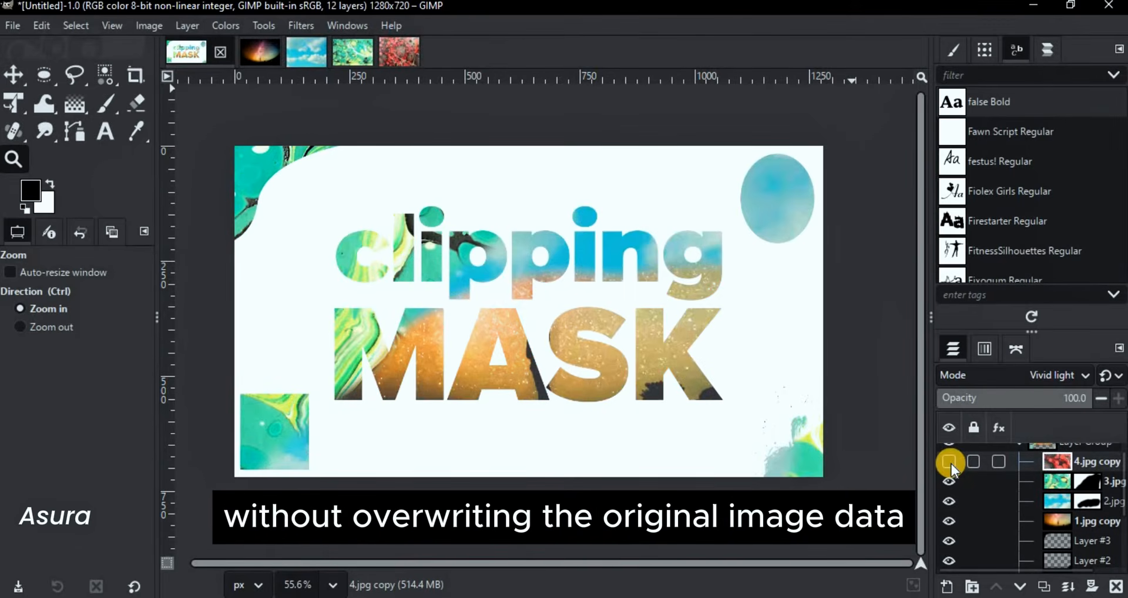
{"action": "left_click", "coordinate": [948, 462]}
{"action": "left_click", "coordinate": [948, 482]}
{"action": "left_click", "coordinate": [948, 482]}
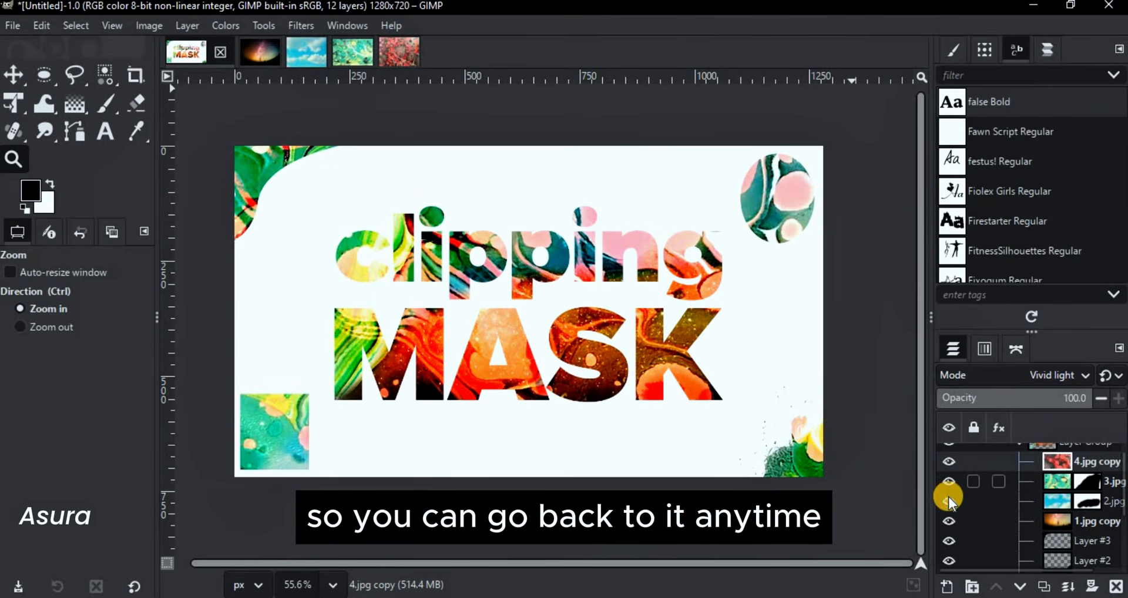
{"action": "left_click", "coordinate": [948, 501]}
{"action": "left_click", "coordinate": [948, 501]}
{"action": "left_click", "coordinate": [950, 522]}
{"action": "left_click", "coordinate": [950, 521]}
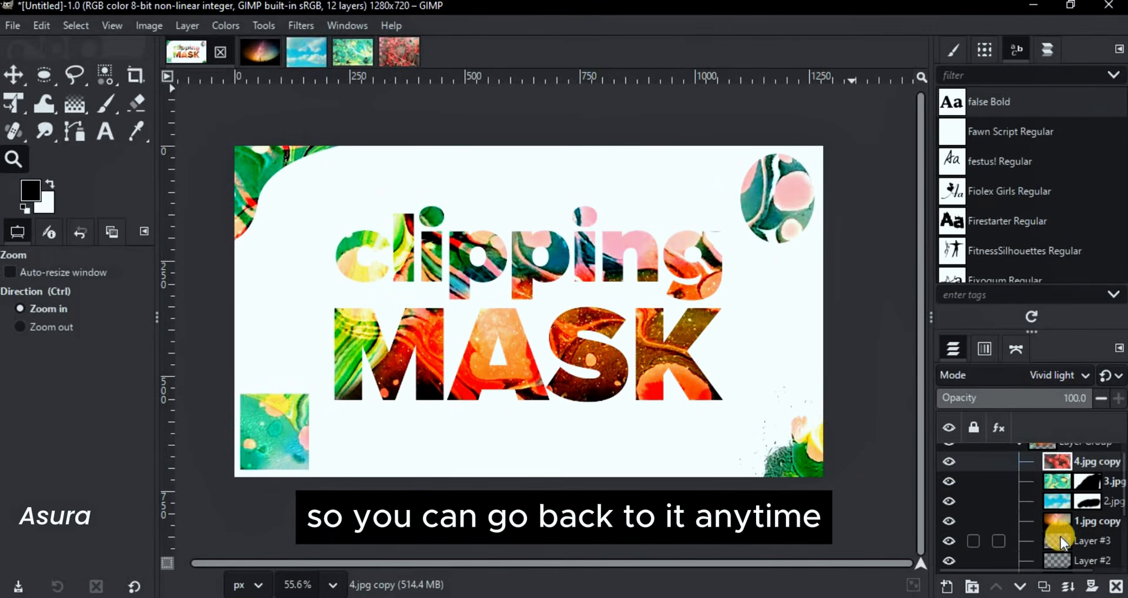
Collapse the Layer Group and apply the GEGL Styles filter to it with the outline enabled, finding the filter by searching for gegl.
{"action": "scroll", "coordinate": [1051, 499], "scroll_direction": "up", "scroll_amount": 1}
{"action": "left_click", "coordinate": [1037, 453]}
{"action": "left_click", "coordinate": [1021, 454]}
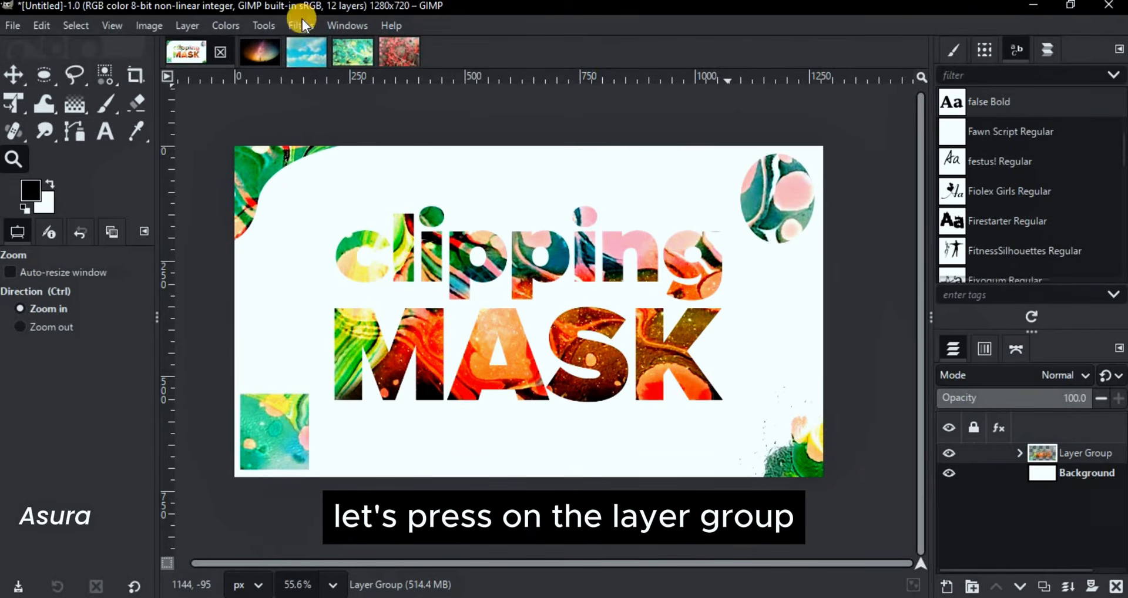
{"action": "key", "text": "m"}
{"action": "left_click", "coordinate": [391, 25]}
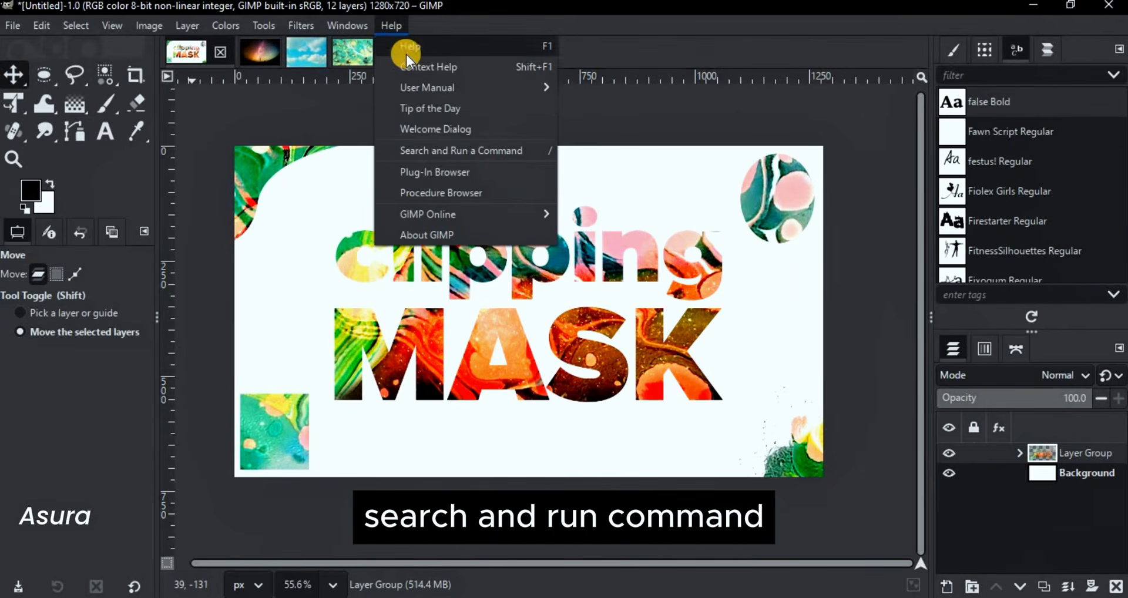
{"action": "left_click", "coordinate": [443, 150]}
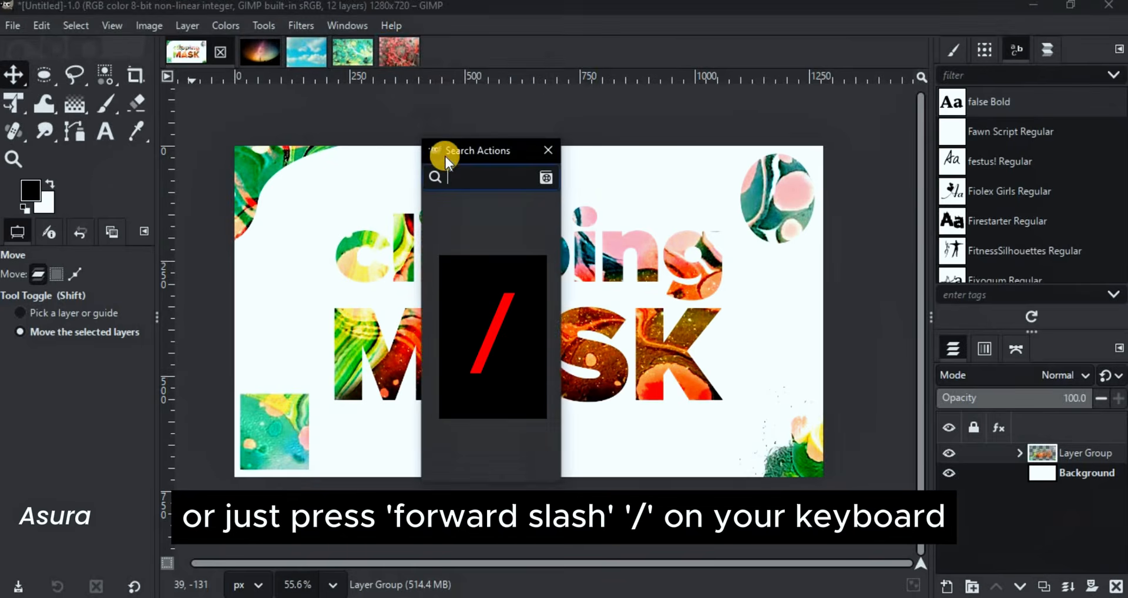
{"action": "type", "text": "gegl"}
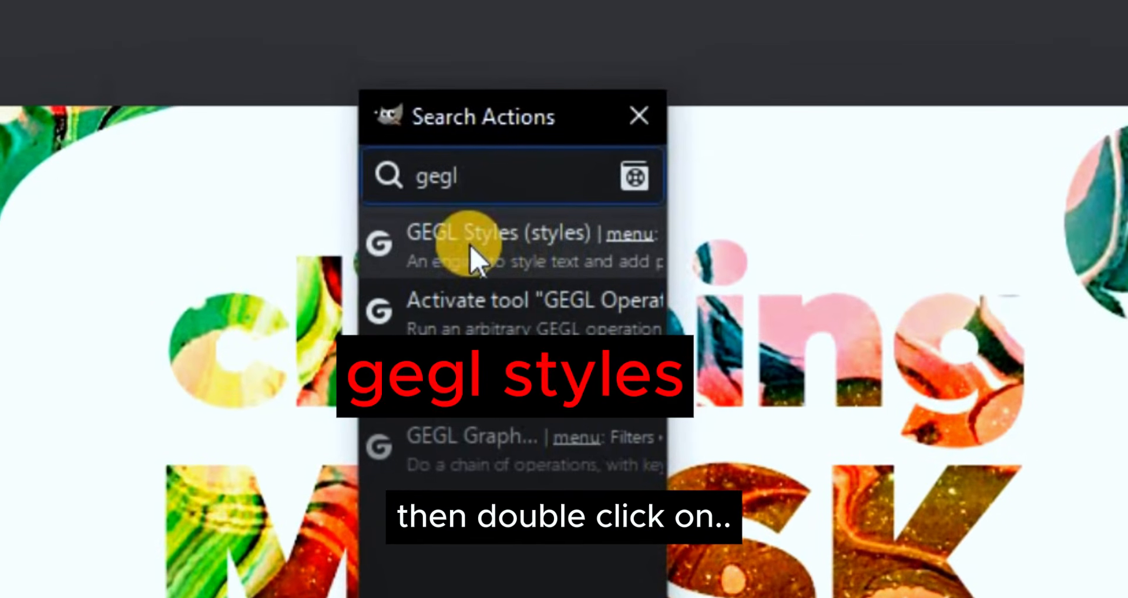
{"action": "double_click", "coordinate": [459, 198]}
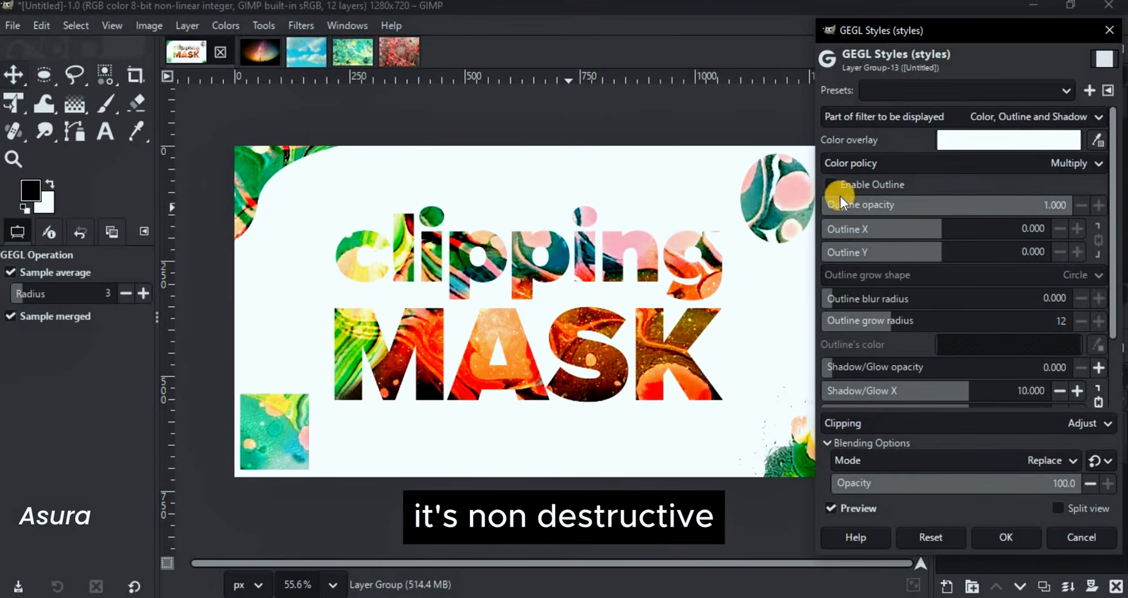
{"action": "left_click", "coordinate": [858, 186]}
{"action": "key", "text": "Return"}
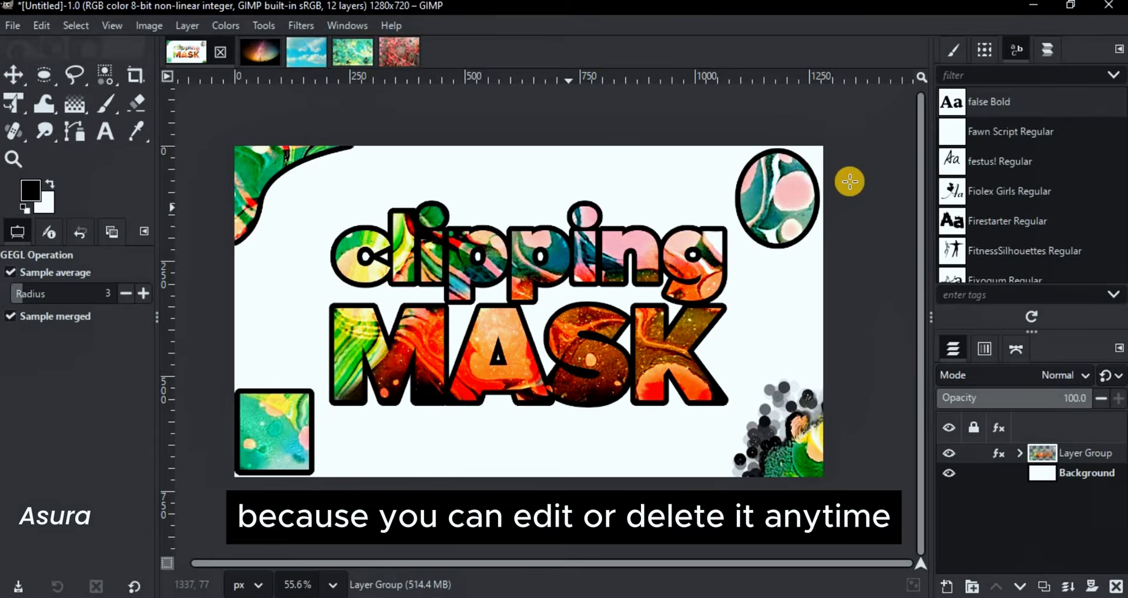
Edit the GEGL Styles effect on the Layer Group and reduce the outline grow radius to a thin outline.
{"action": "left_click", "coordinate": [1000, 453]}
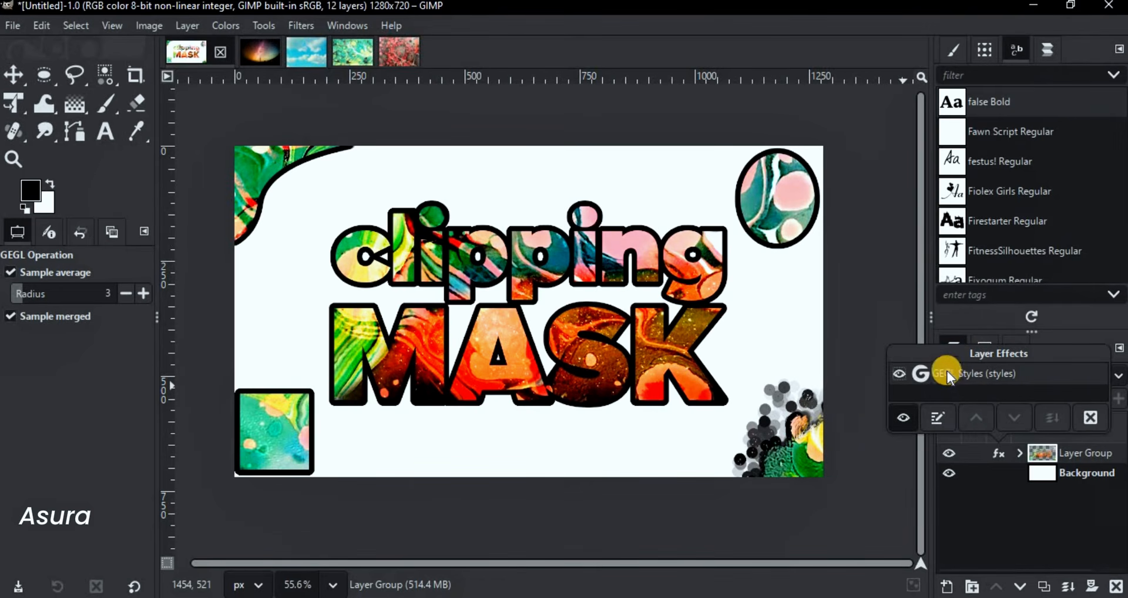
{"action": "double_click", "coordinate": [948, 375]}
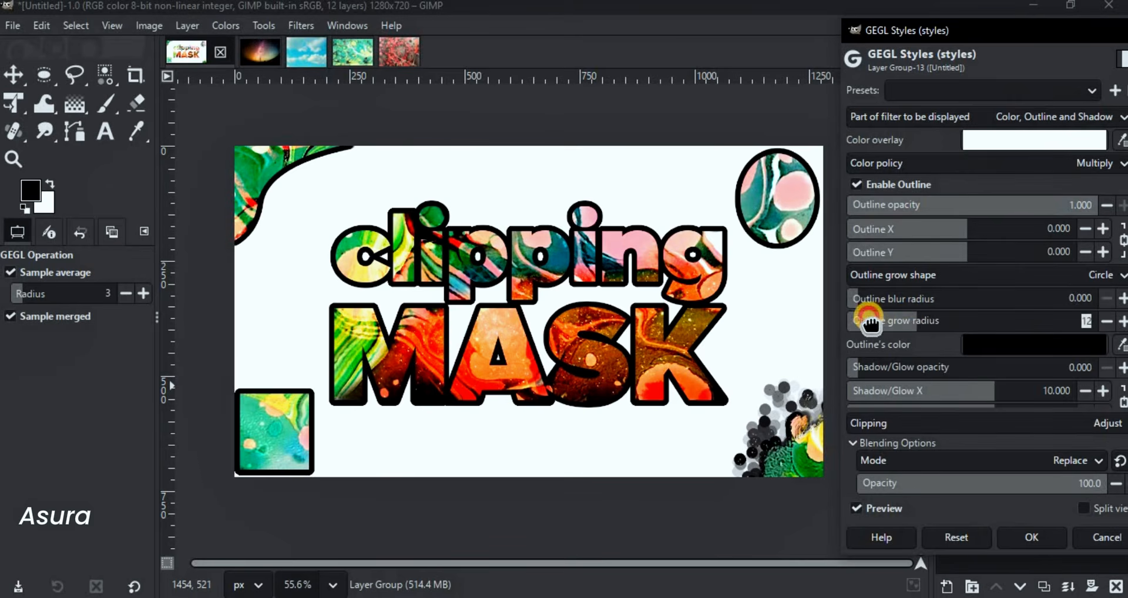
{"action": "left_click", "coordinate": [1123, 321]}
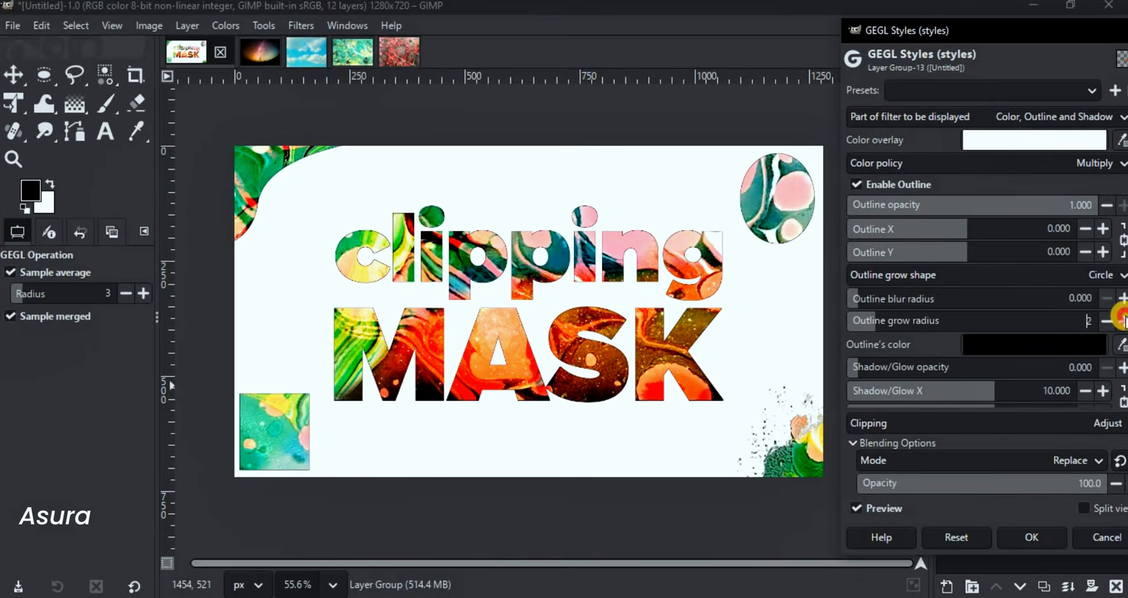
{"action": "left_click", "coordinate": [1123, 321]}
{"action": "left_click", "coordinate": [1031, 536]}
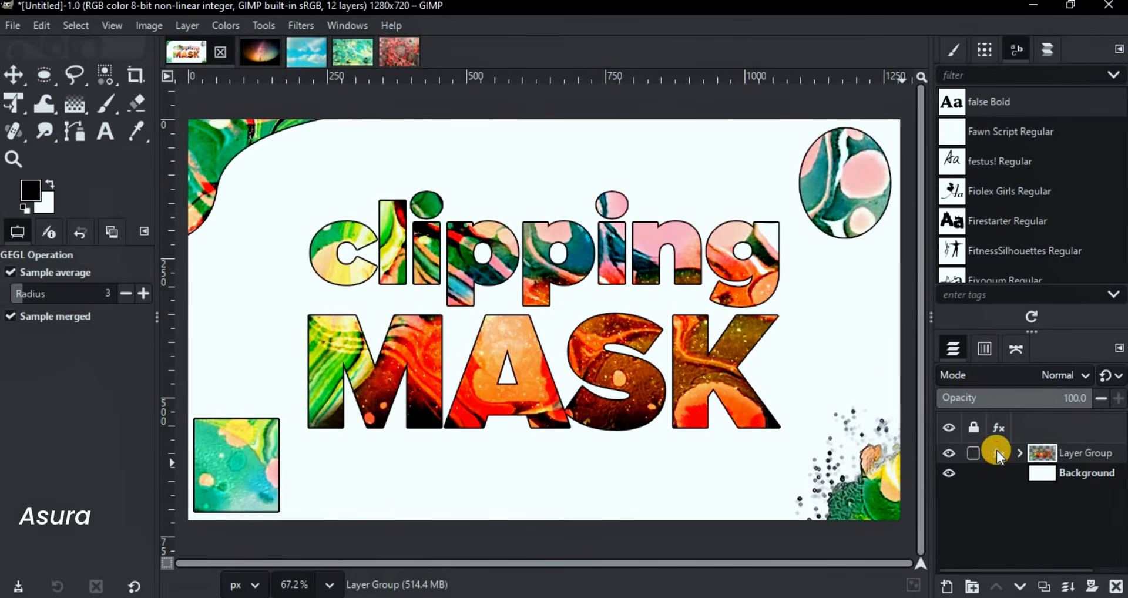
Hide and show the GEGL Styles effect of the Layer Group to compare the design without and with it.
{"action": "left_click", "coordinate": [998, 453]}
{"action": "left_click", "coordinate": [899, 374]}
{"action": "left_click", "coordinate": [900, 375]}
Apply a Drop Shadow filter from the Light and Shadow group to the Layer Group.
{"action": "left_click", "coordinate": [300, 25]}
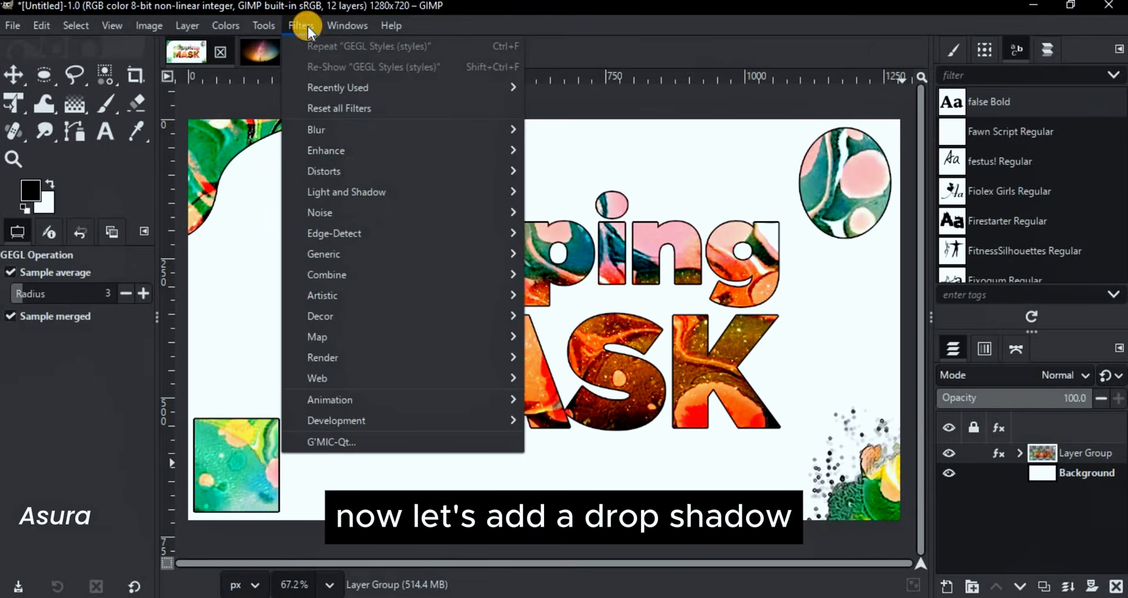
{"action": "mouse_move", "coordinate": [376, 191]}
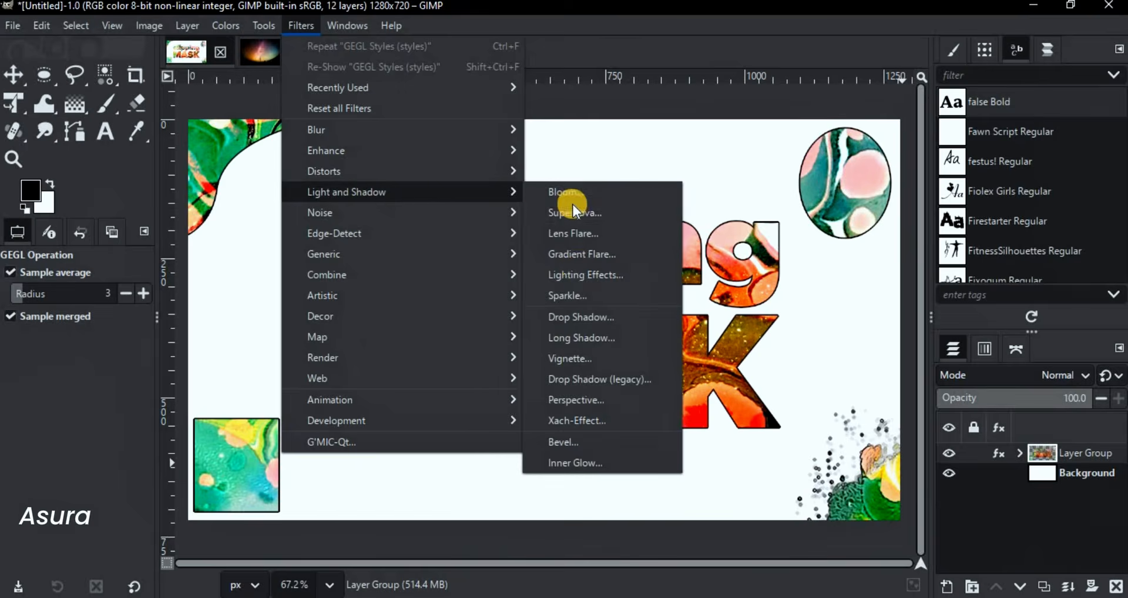
{"action": "left_click", "coordinate": [582, 318]}
{"action": "left_click", "coordinate": [1017, 403]}
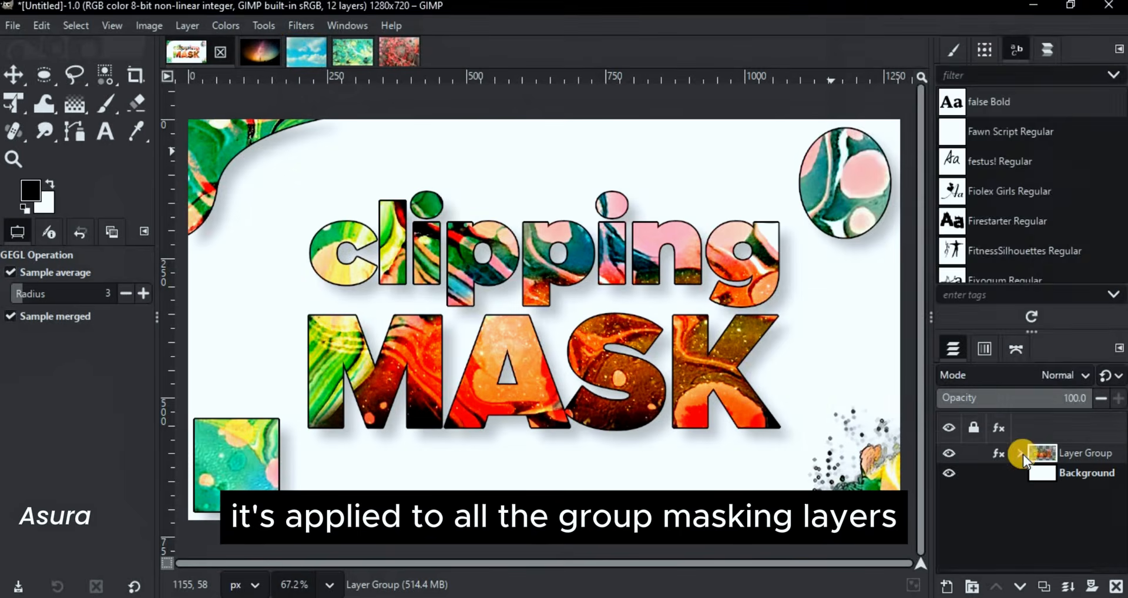
Expand the Layer Group, go through the individual image and text layers that could take effects separately, and collapse it.
{"action": "left_click", "coordinate": [1020, 453]}
{"action": "scroll", "coordinate": [1090, 535], "scroll_direction": "down", "scroll_amount": 3}
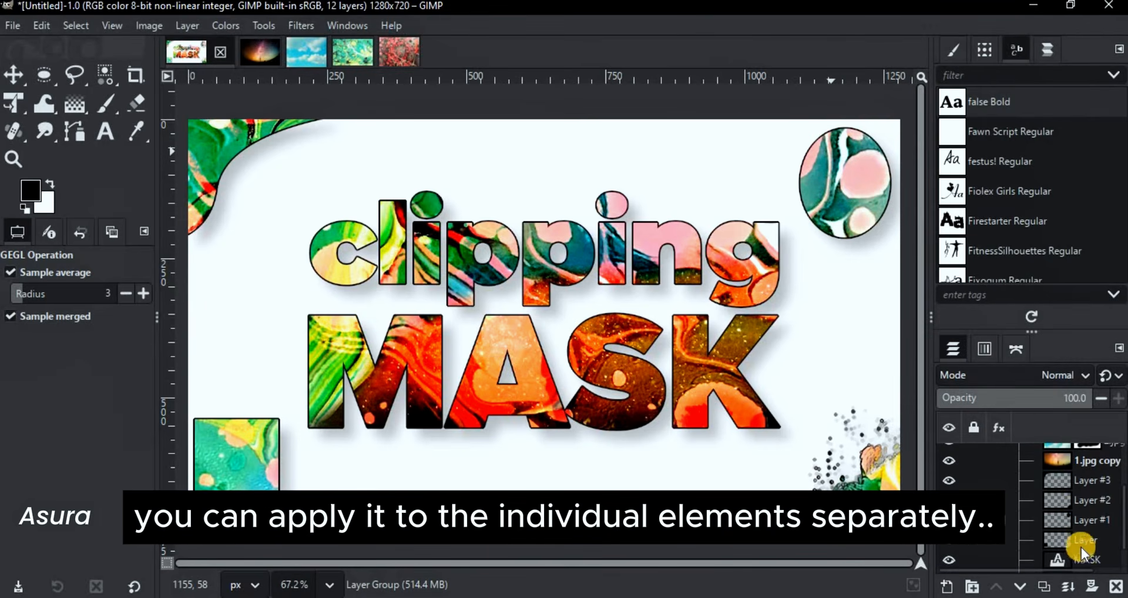
{"action": "left_click", "coordinate": [1093, 488]}
{"action": "left_click", "coordinate": [1090, 457]}
{"action": "scroll", "coordinate": [1073, 520], "scroll_direction": "down", "scroll_amount": 1}
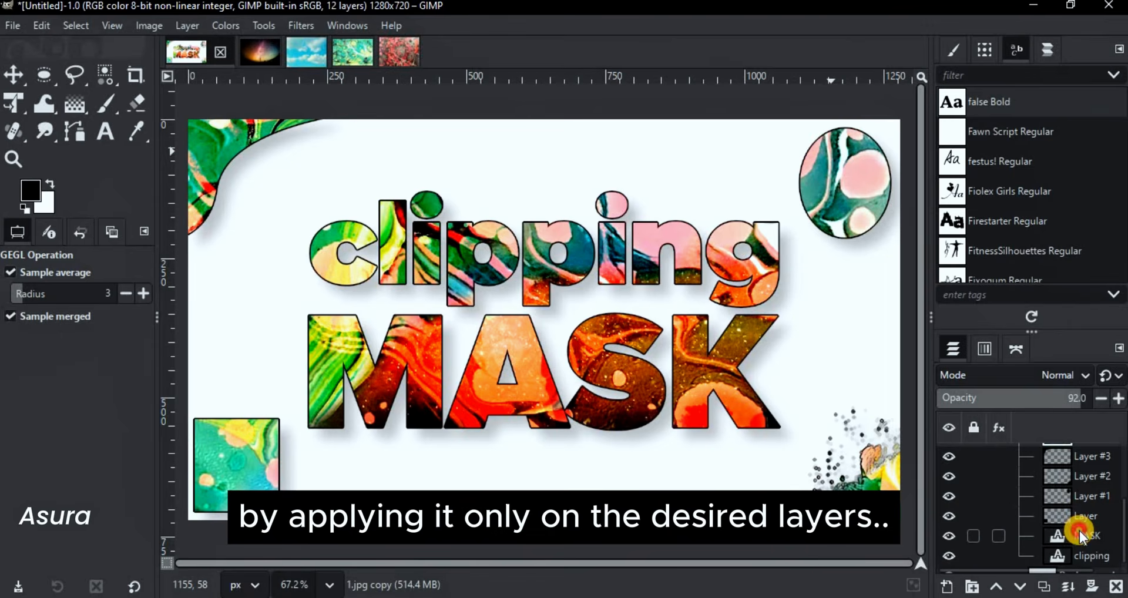
{"action": "left_click", "coordinate": [1064, 535]}
{"action": "left_click", "coordinate": [1069, 554]}
{"action": "scroll", "coordinate": [1074, 517], "scroll_direction": "up", "scroll_amount": 3}
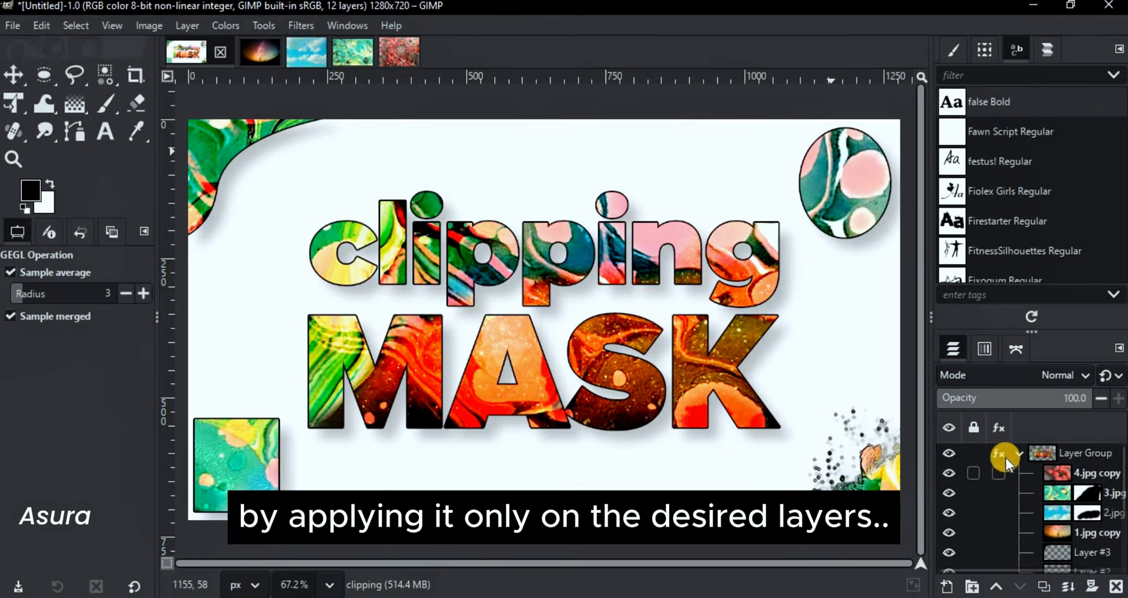
{"action": "left_click", "coordinate": [1020, 453]}
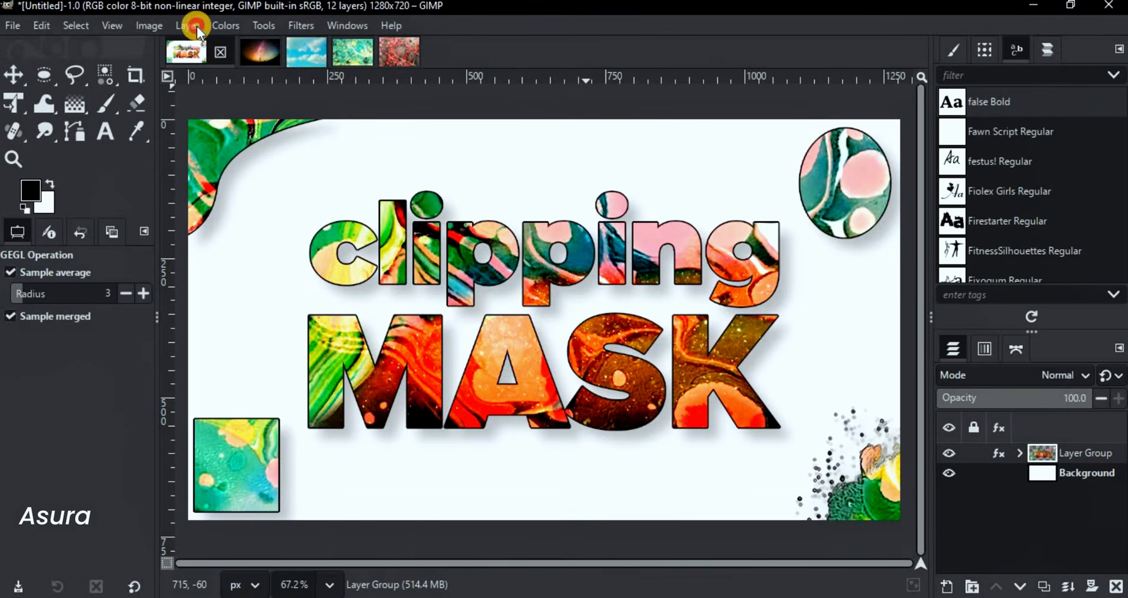
Apply a Levels adjustment to the Layer Group, setting the low input to 24 and shifting the high input.
{"action": "left_click", "coordinate": [223, 27]}
{"action": "left_click", "coordinate": [270, 212]}
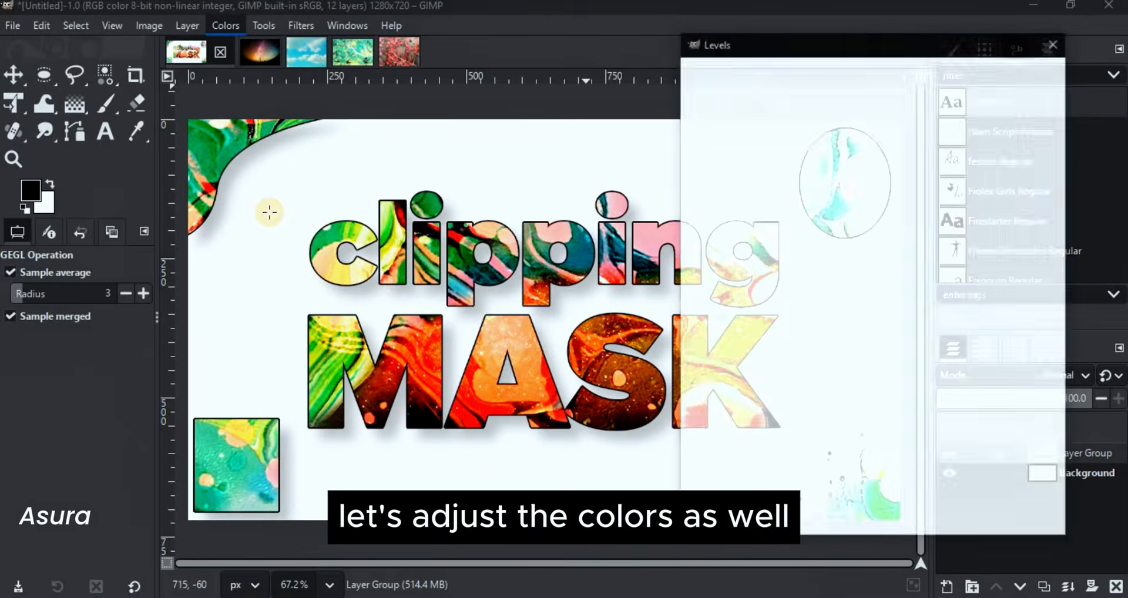
{"action": "left_click_drag", "start_coordinate": [828, 46], "coordinate": [911, 79]}
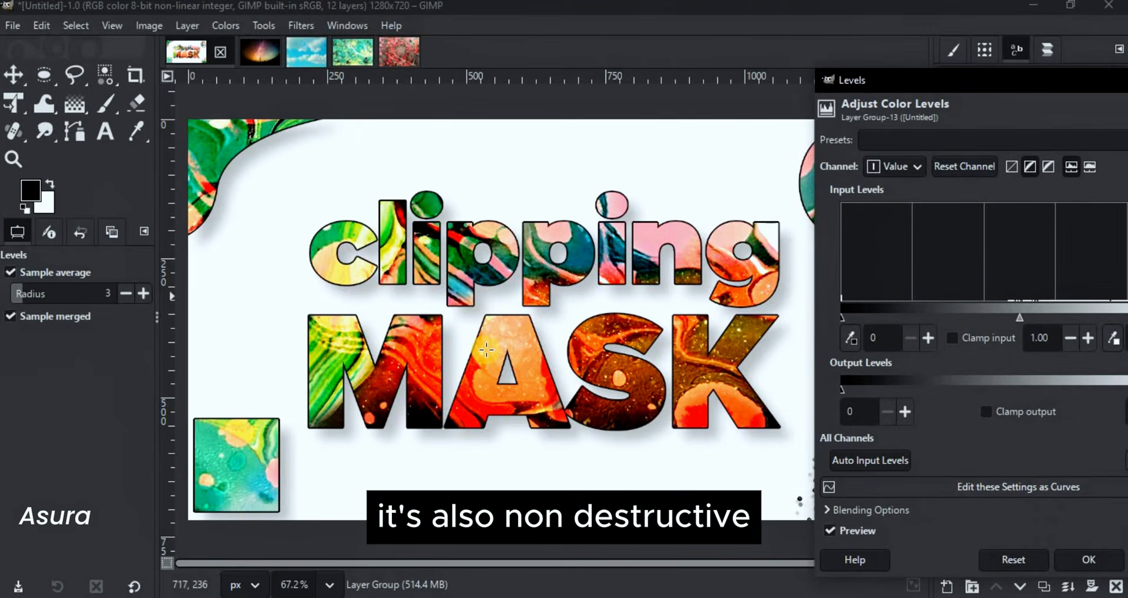
{"action": "scroll", "coordinate": [491, 351], "scroll_direction": "down", "scroll_amount": 2}
{"action": "left_click_drag", "start_coordinate": [836, 294], "coordinate": [870, 296]}
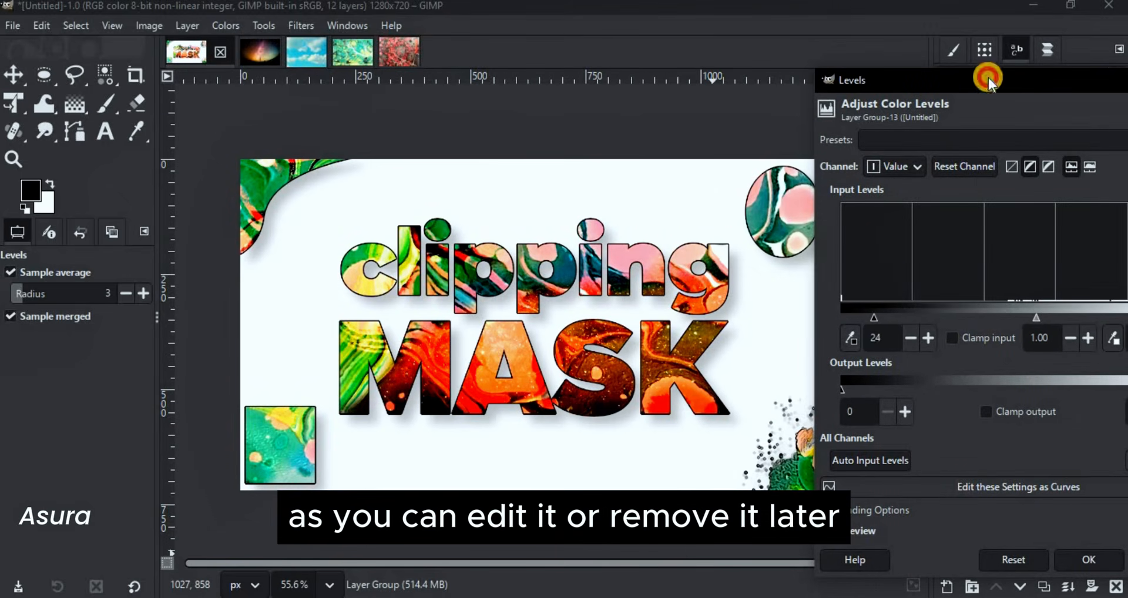
{"action": "left_click_drag", "start_coordinate": [987, 76], "coordinate": [956, 76]}
{"action": "left_click_drag", "start_coordinate": [1101, 307], "coordinate": [1104, 317]}
{"action": "left_click", "coordinate": [1056, 560]}
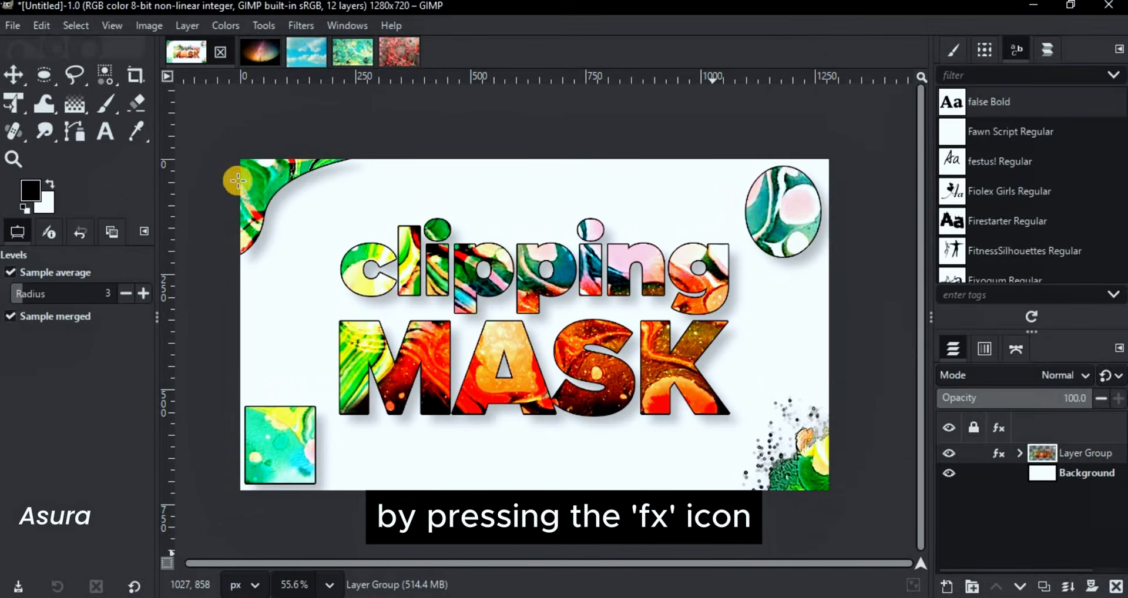
Apply a Curves color adjustment to the Layer Group, reshaping the curve.
{"action": "left_click", "coordinate": [225, 25]}
{"action": "left_click", "coordinate": [253, 230]}
{"action": "left_click_drag", "start_coordinate": [893, 85], "coordinate": [972, 42]}
{"action": "left_click_drag", "start_coordinate": [1001, 283], "coordinate": [1000, 266]}
{"action": "left_click_drag", "start_coordinate": [1027, 304], "coordinate": [996, 280]}
{"action": "left_click", "coordinate": [916, 135]}
{"action": "left_click", "coordinate": [914, 151]}
{"action": "left_click", "coordinate": [916, 135]}
{"action": "left_click", "coordinate": [914, 150]}
{"action": "left_click", "coordinate": [916, 134]}
{"action": "left_click", "coordinate": [914, 155]}
{"action": "left_click", "coordinate": [1033, 545]}
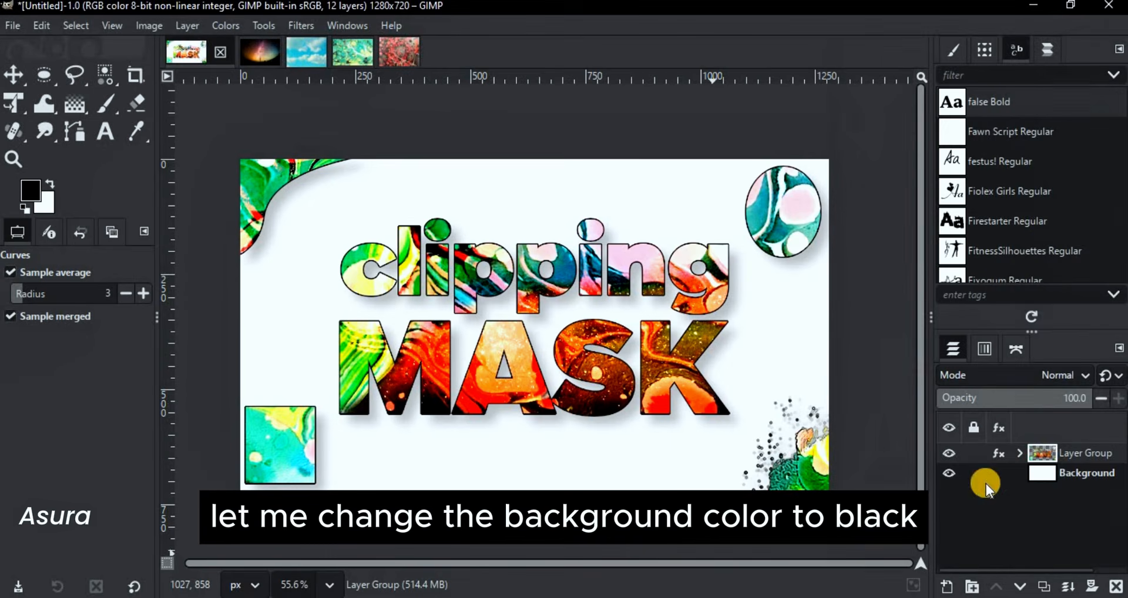
Fill the Background layer with the black foreground color.
{"action": "left_click_drag", "start_coordinate": [32, 194], "coordinate": [276, 246]}
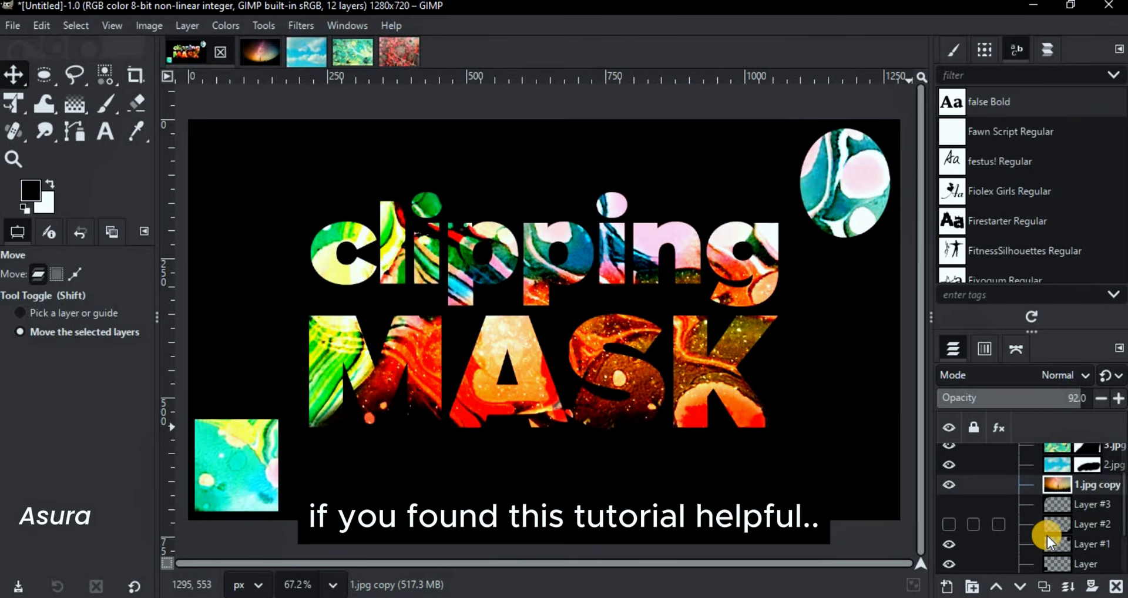
{"action": "scroll", "coordinate": [1046, 535], "scroll_direction": "down", "scroll_amount": 3}
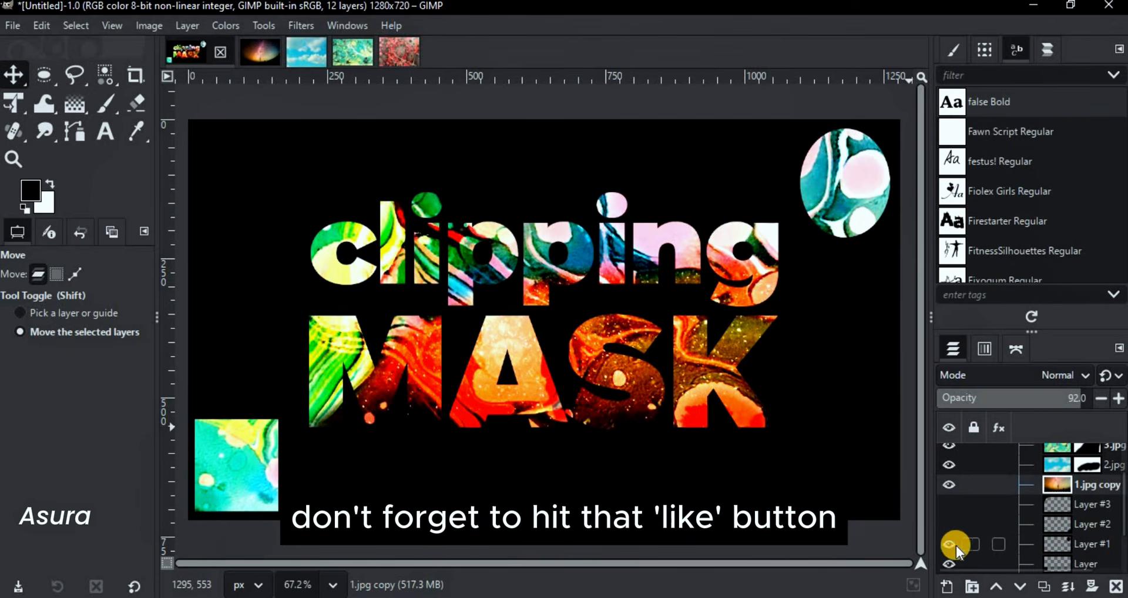